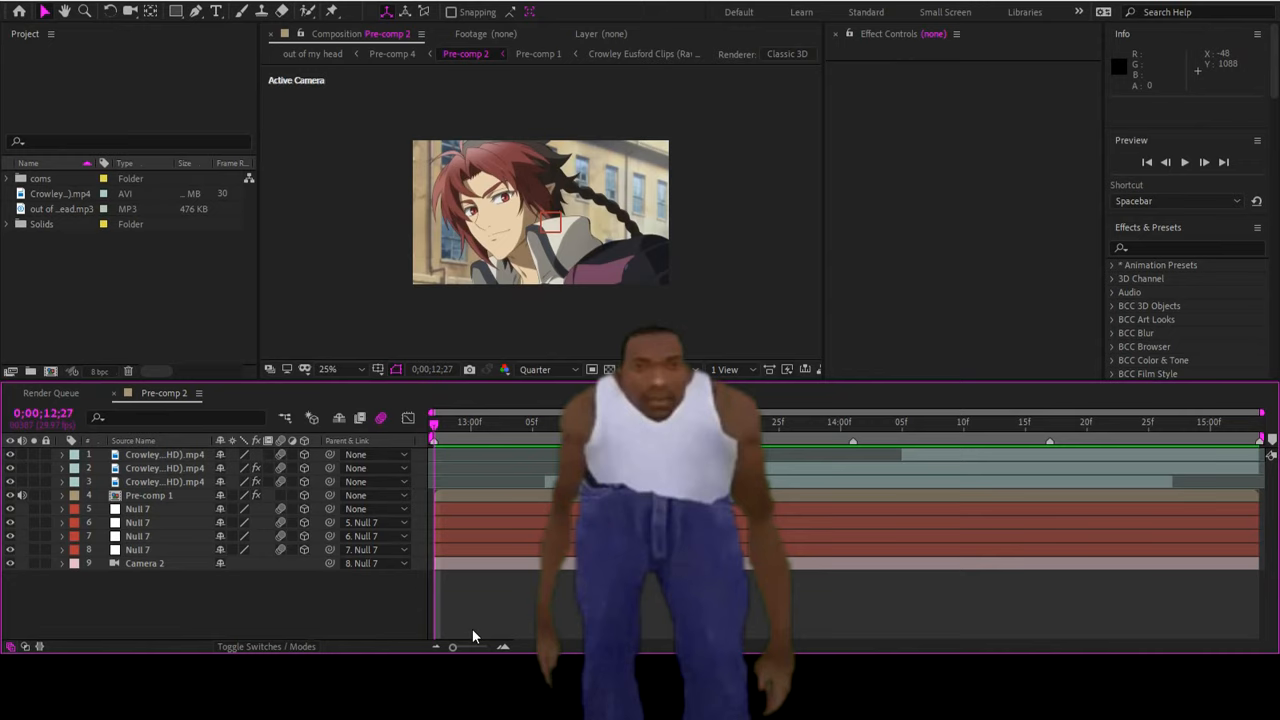
Preview the Pre-comp 2 animation and examine its clip, null and camera layers
key("space")
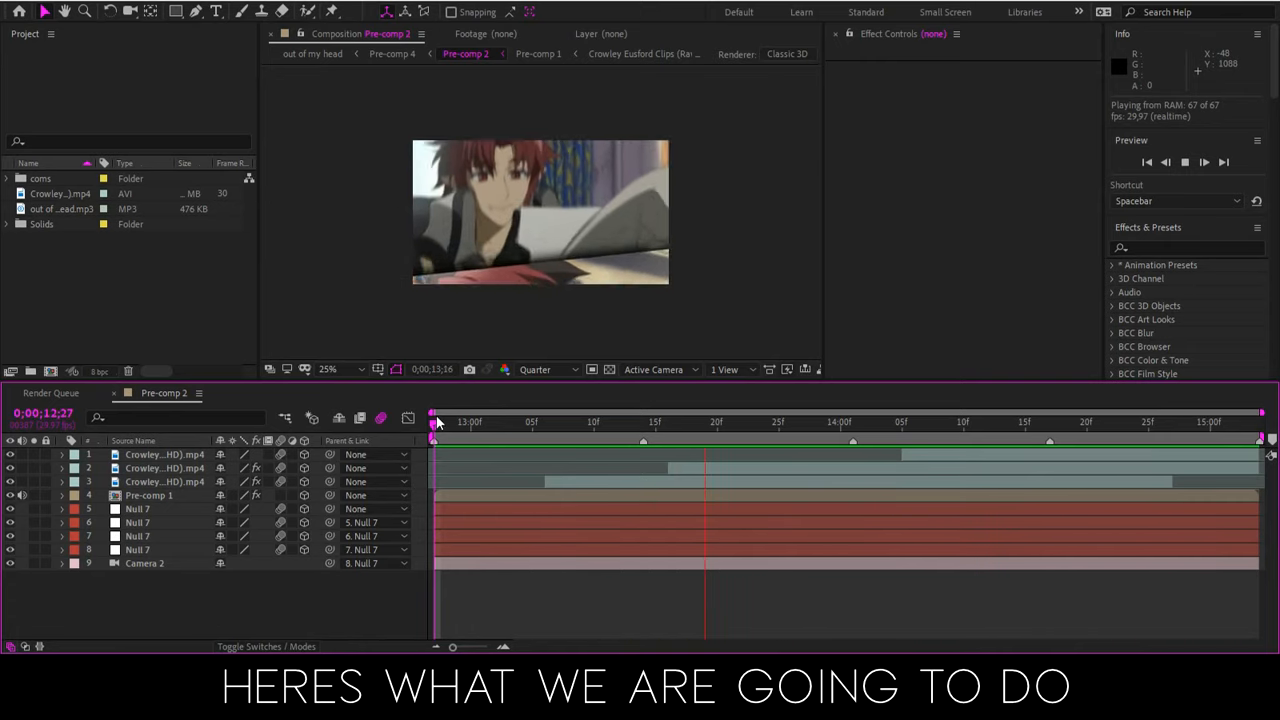
key("space")
left_click(168, 482)
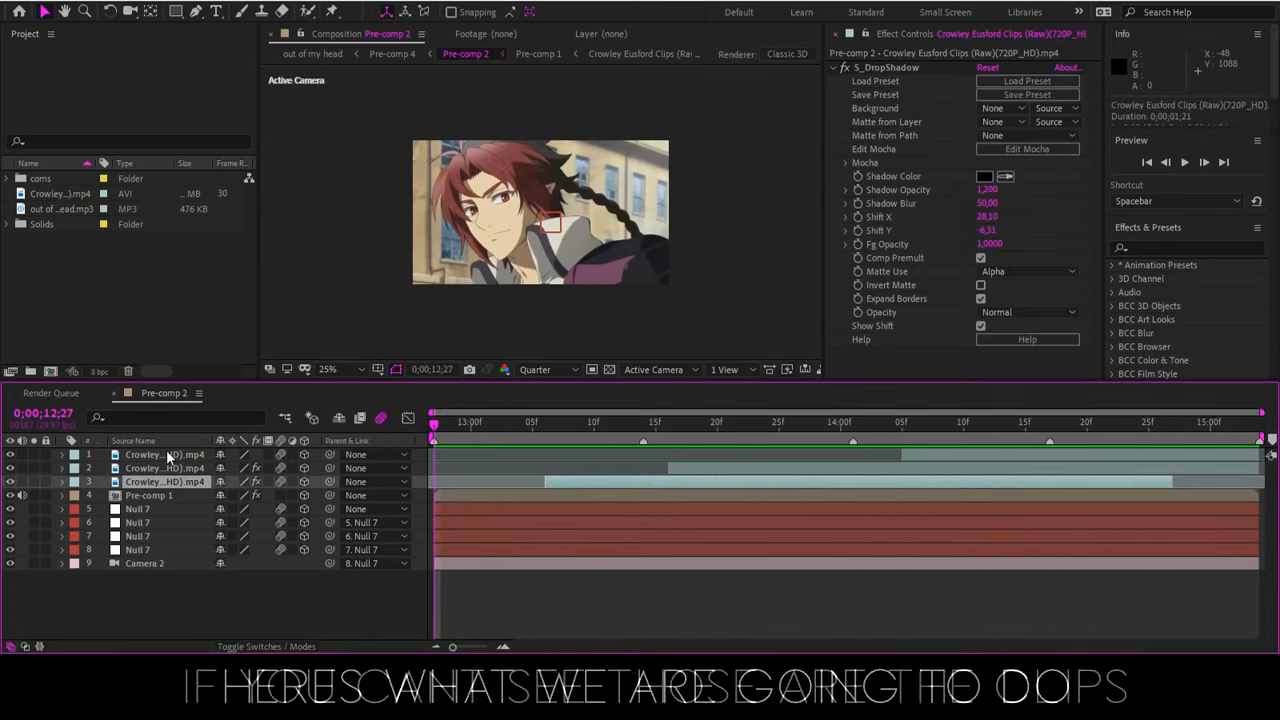
left_click(168, 455, "shift")
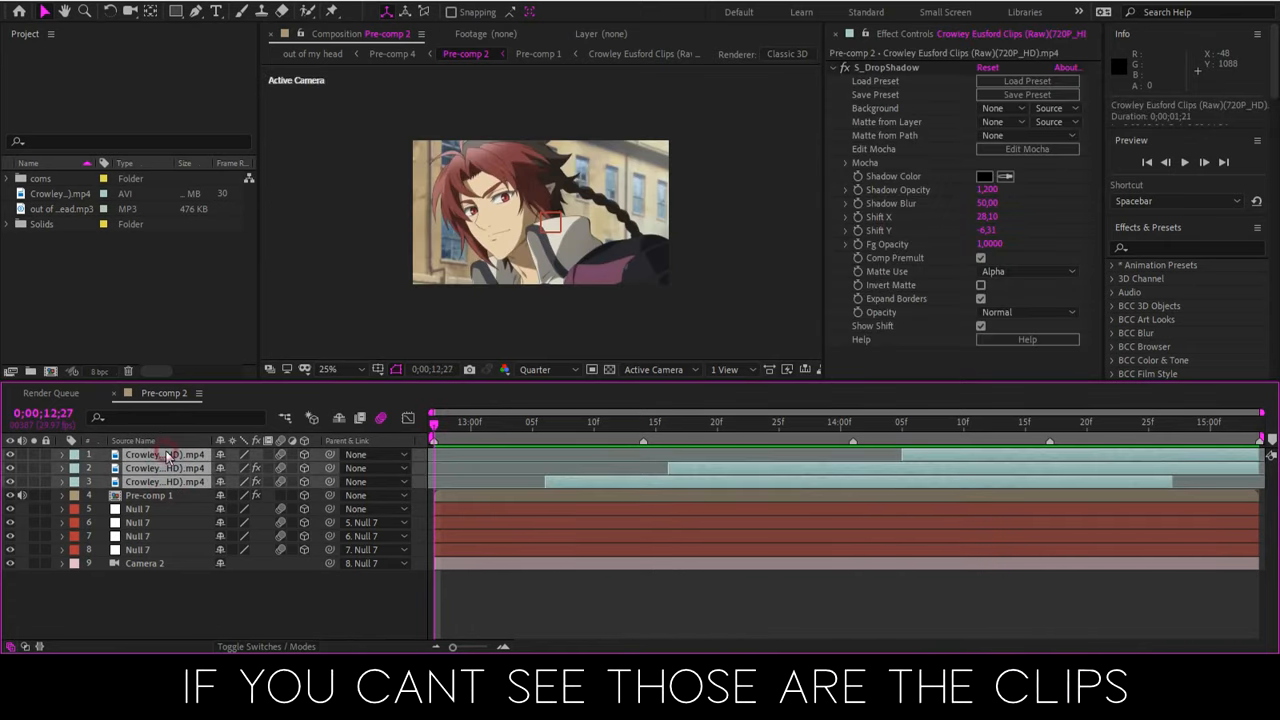
left_click(467, 491)
left_click(175, 457, "shift")
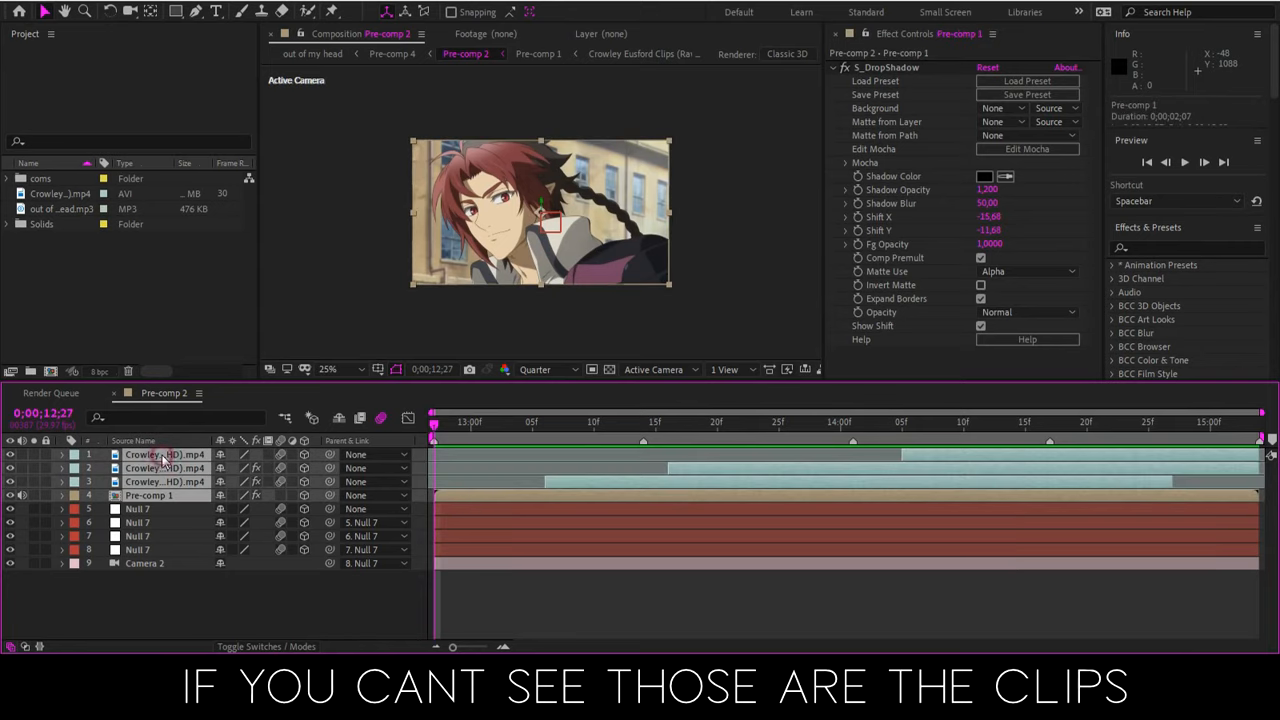
left_click(453, 515)
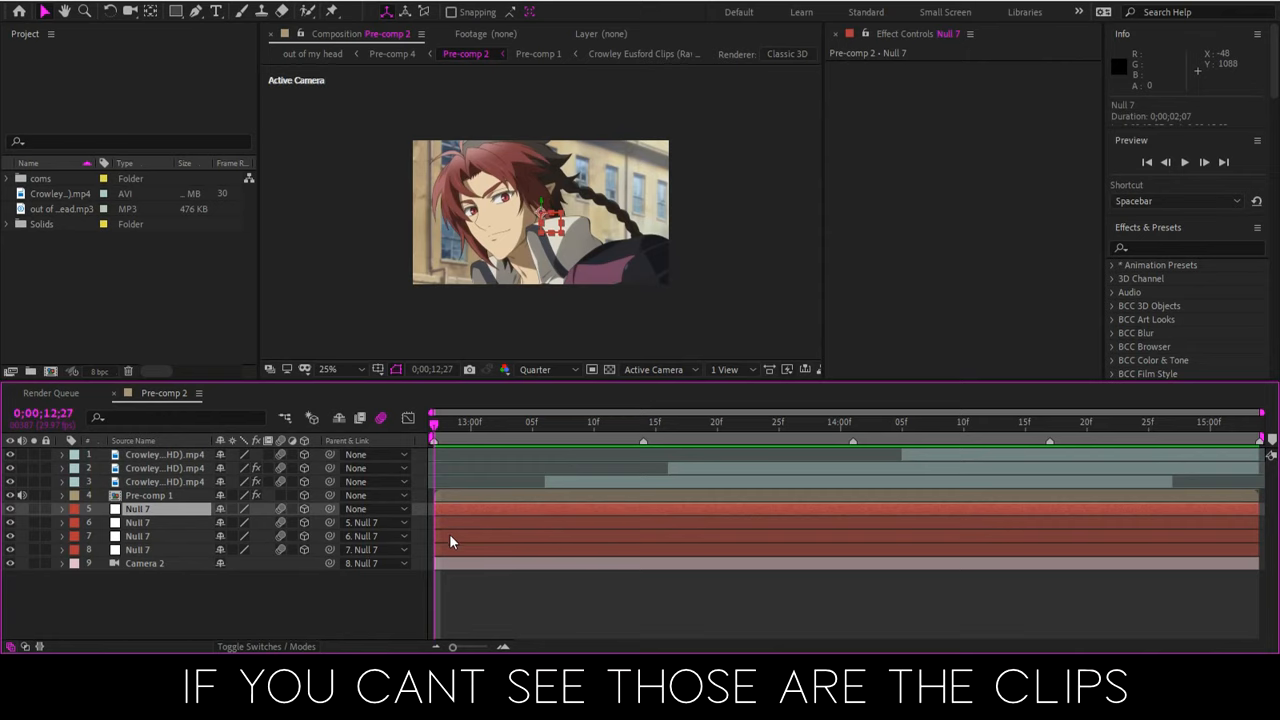
left_click(449, 554, "shift")
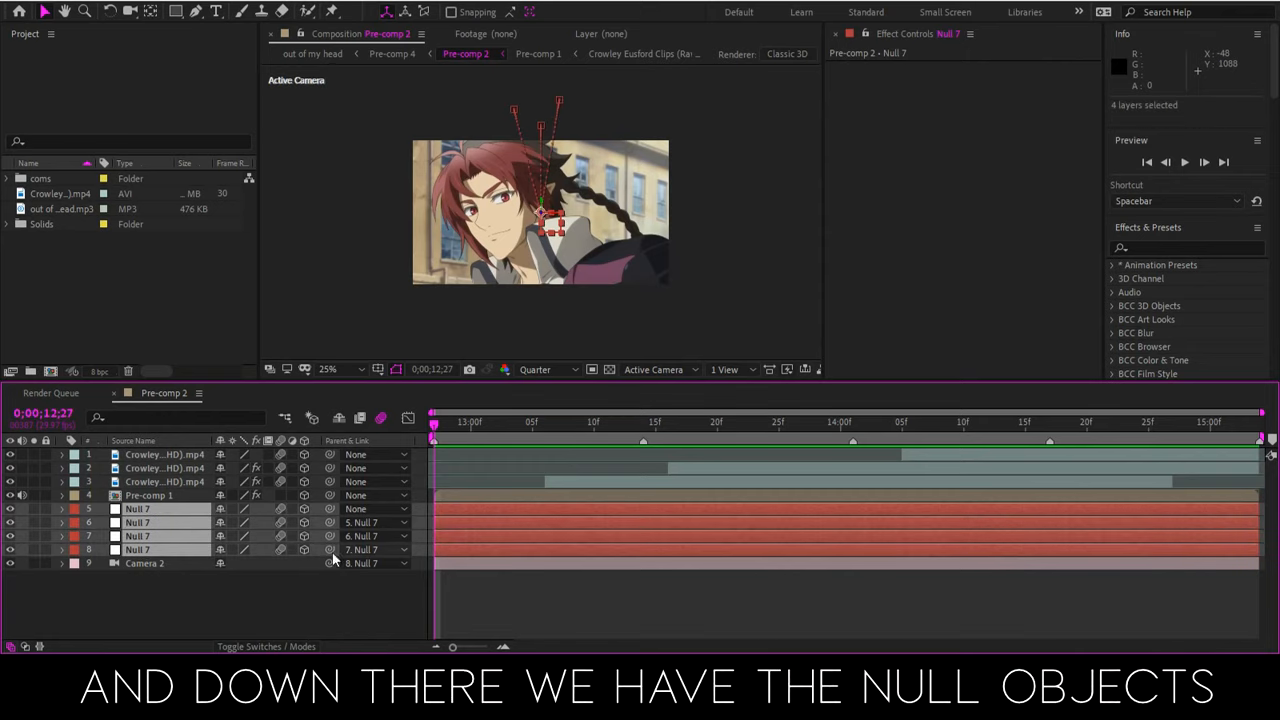
left_click(577, 594)
left_click(533, 563)
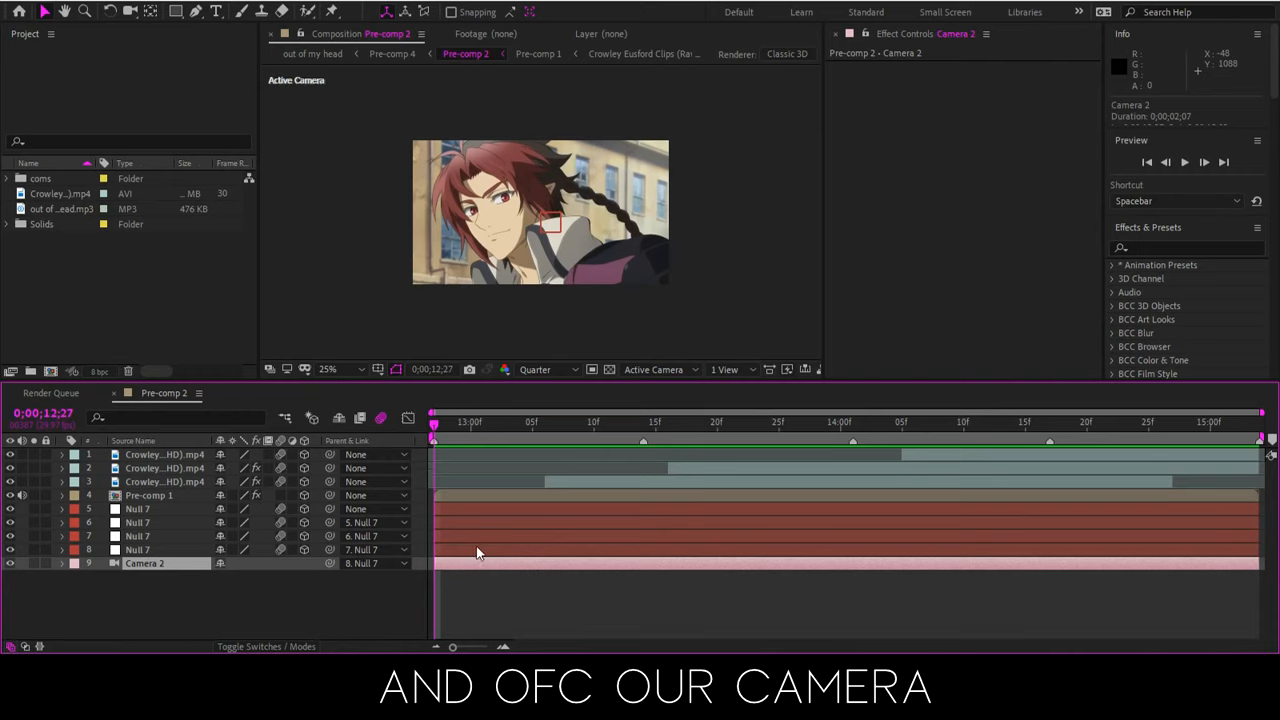
Remove the null and camera layers and reset the clip layers' position, scale and rotation
left_click(499, 511, "shift")
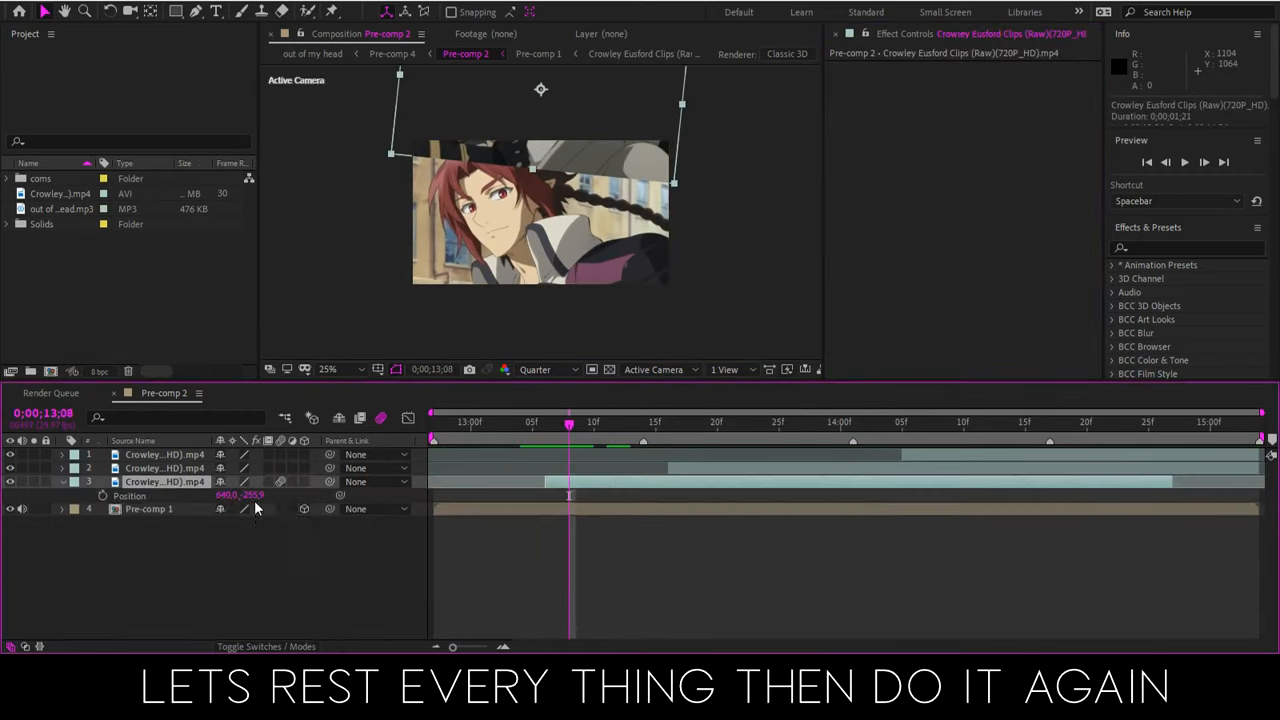
key("u")
key("u")
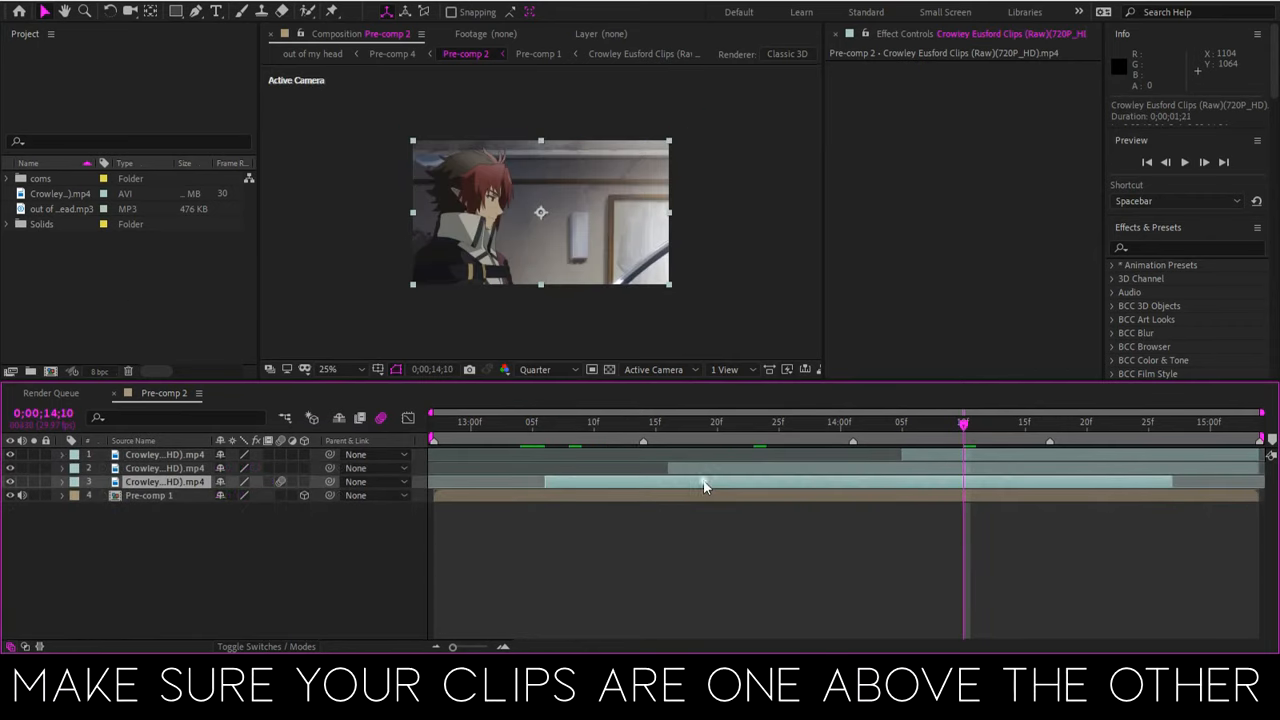
Pre-compose the clip on layer 3, moving all attributes into the new composition
right_click(703, 480)
left_click(750, 410)
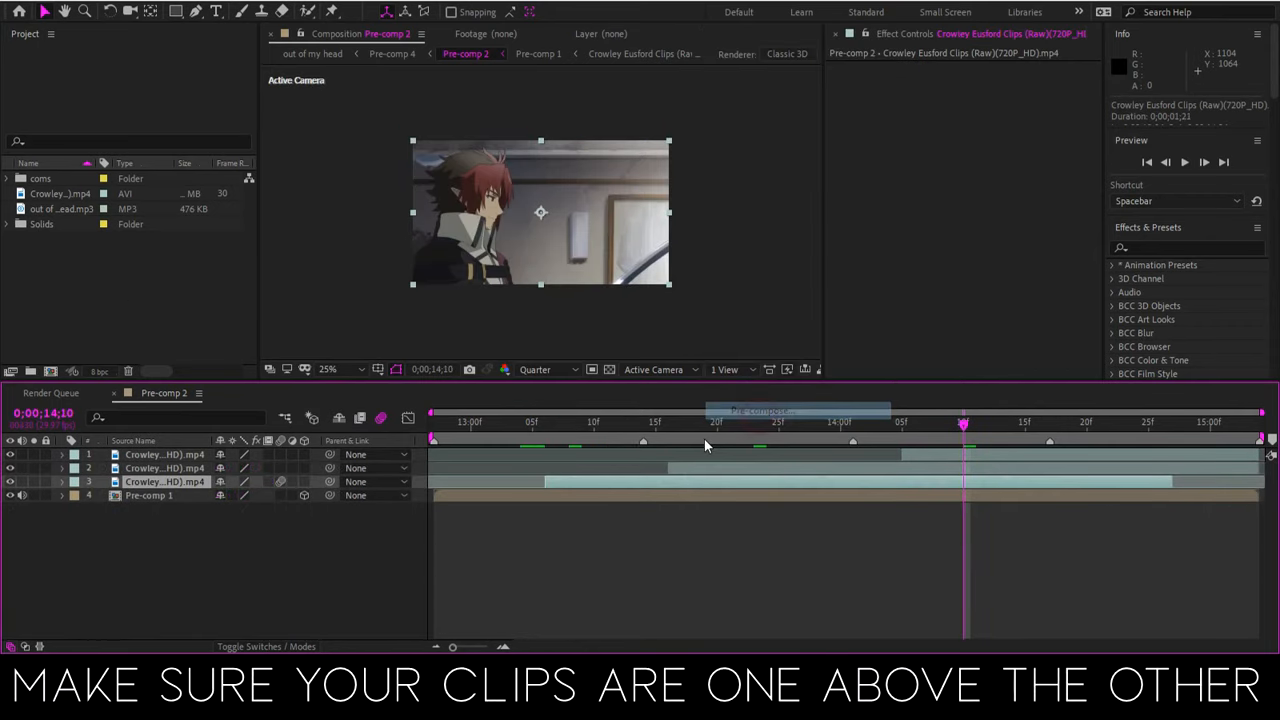
left_click(505, 328)
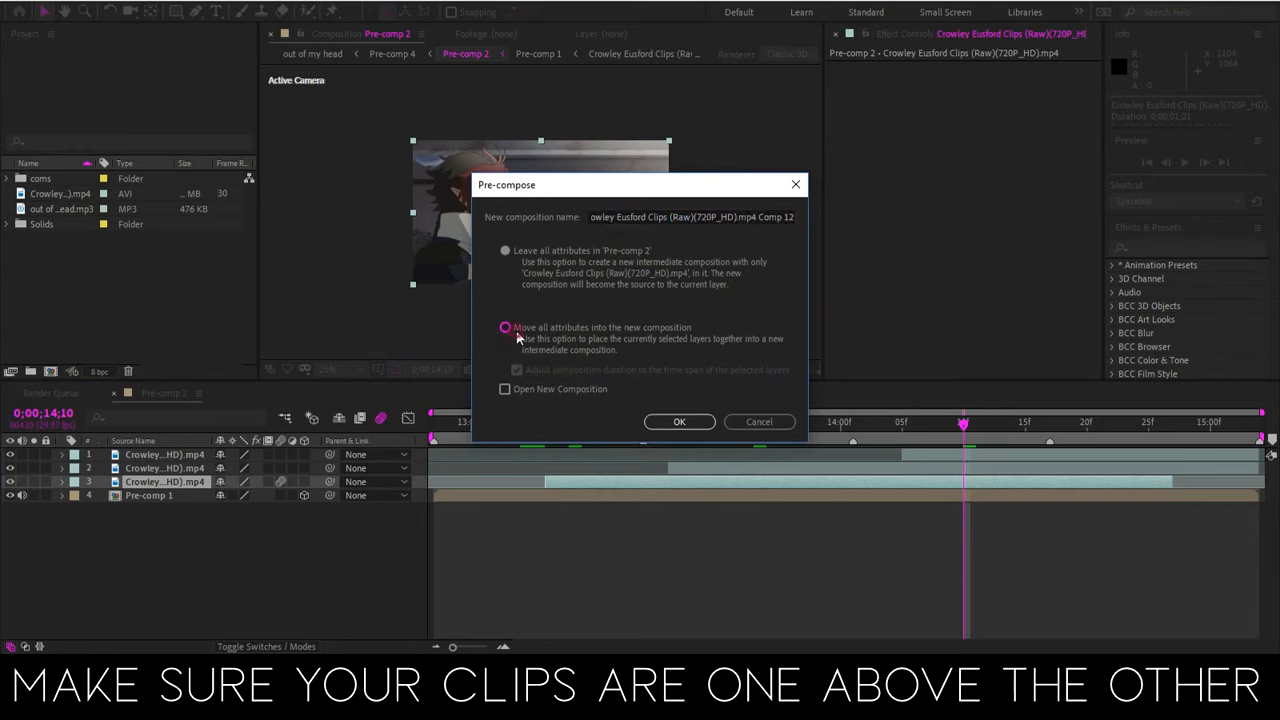
left_click(679, 421)
Pre-compose the clip on layer 2 with all attributes moved and the duration adjusted to its time span
left_click(716, 463)
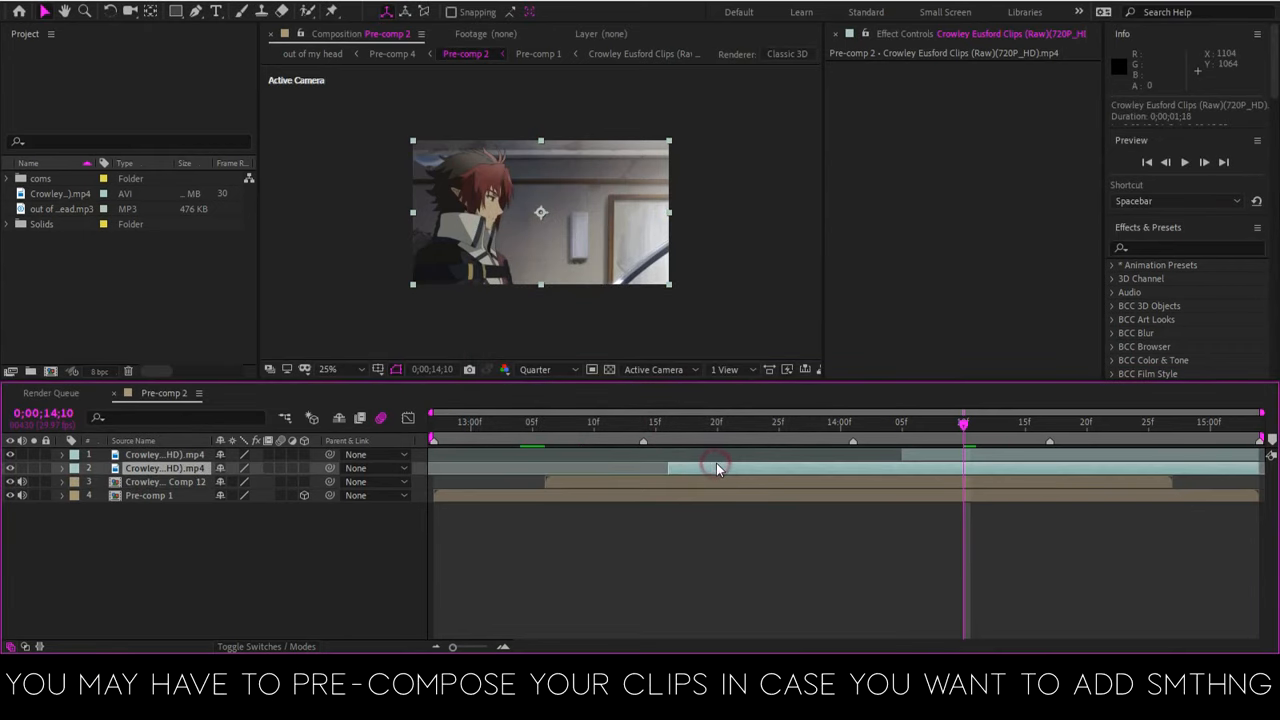
right_click(716, 463)
left_click(790, 394)
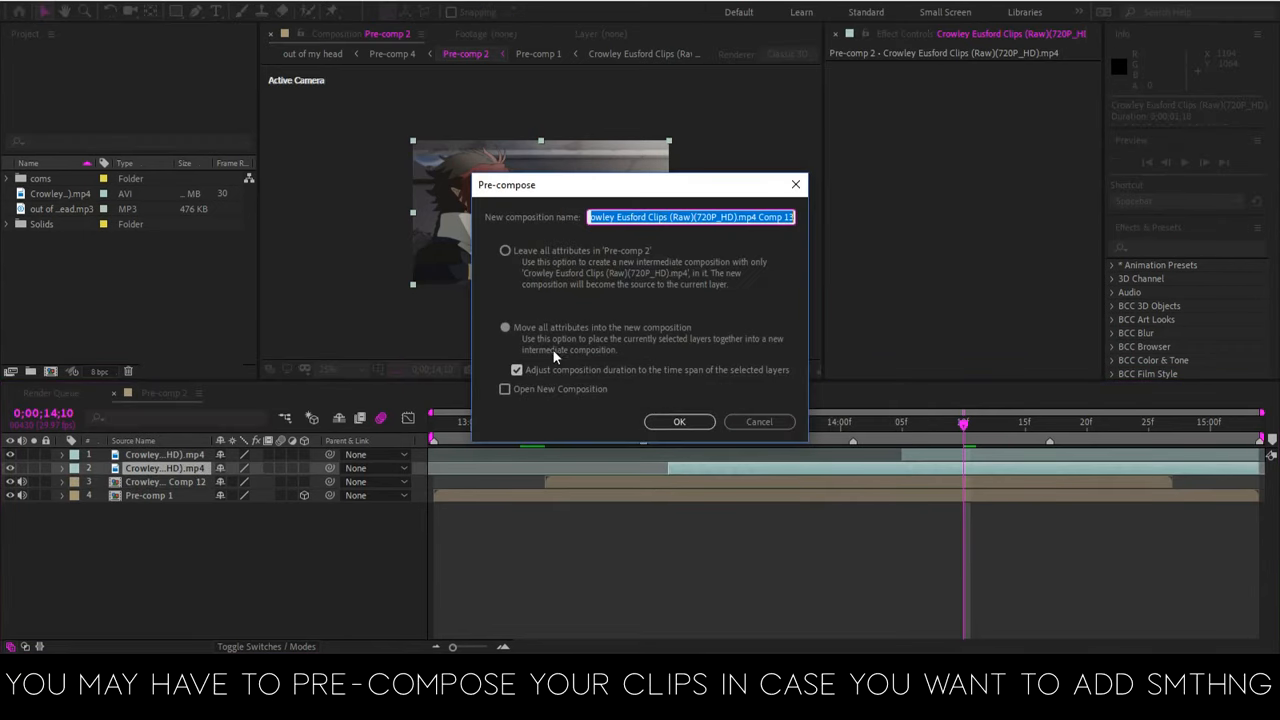
left_click(677, 421)
Pre-compose the topmost clip with the same options, moving all attributes into the new composition
left_click(952, 457)
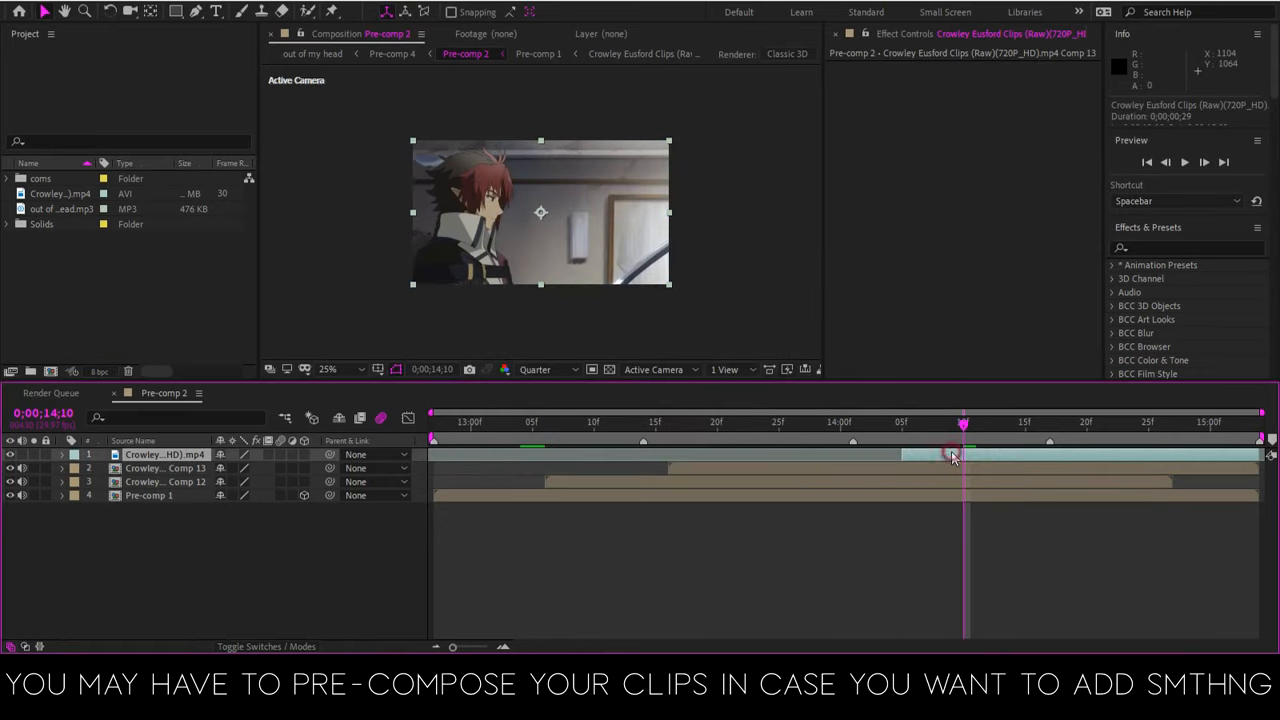
right_click(952, 457)
left_click(990, 378)
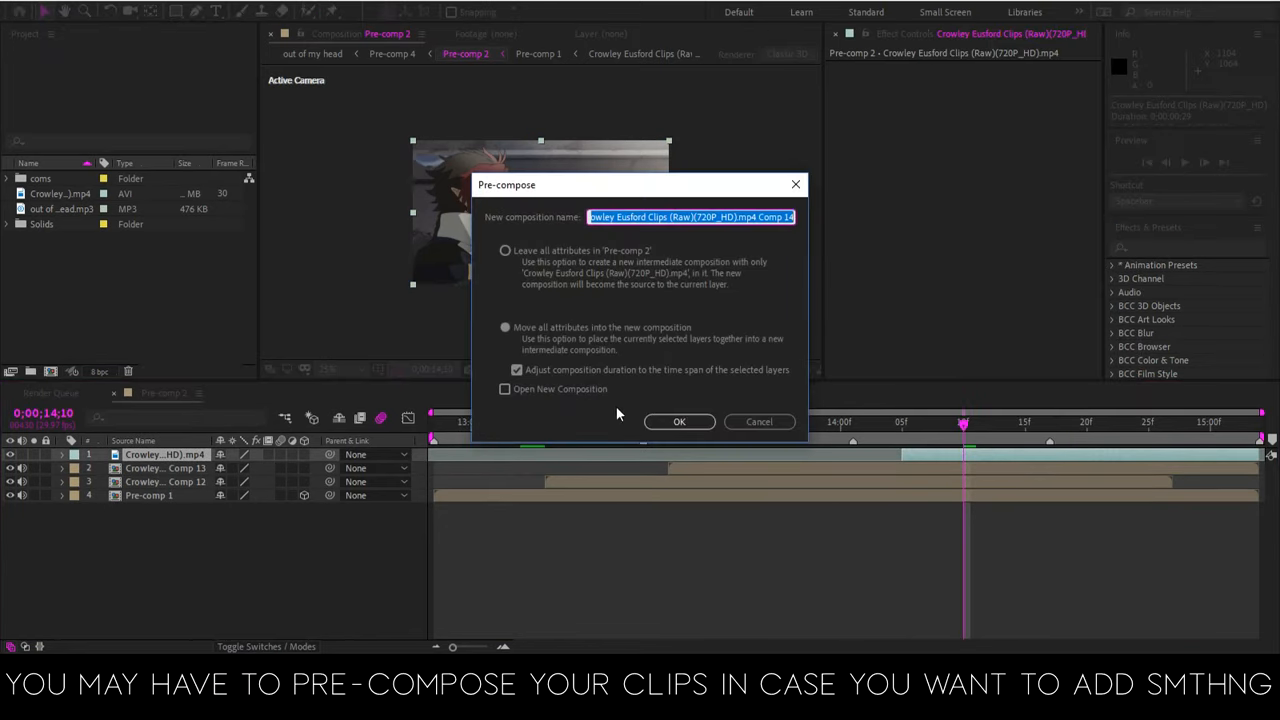
left_click(652, 421)
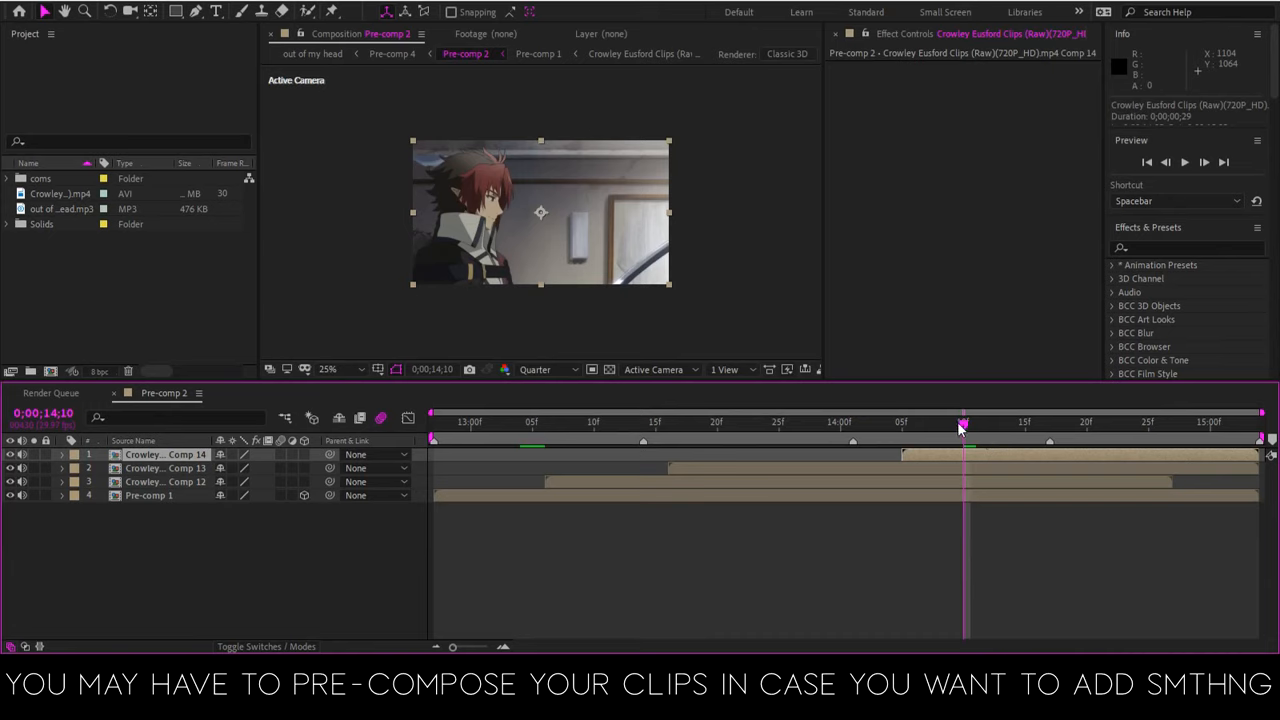
Return to the start of the work area and turn off 3D for the Pre-comp 1 layer
left_click_drag(960, 426, 372, 485)
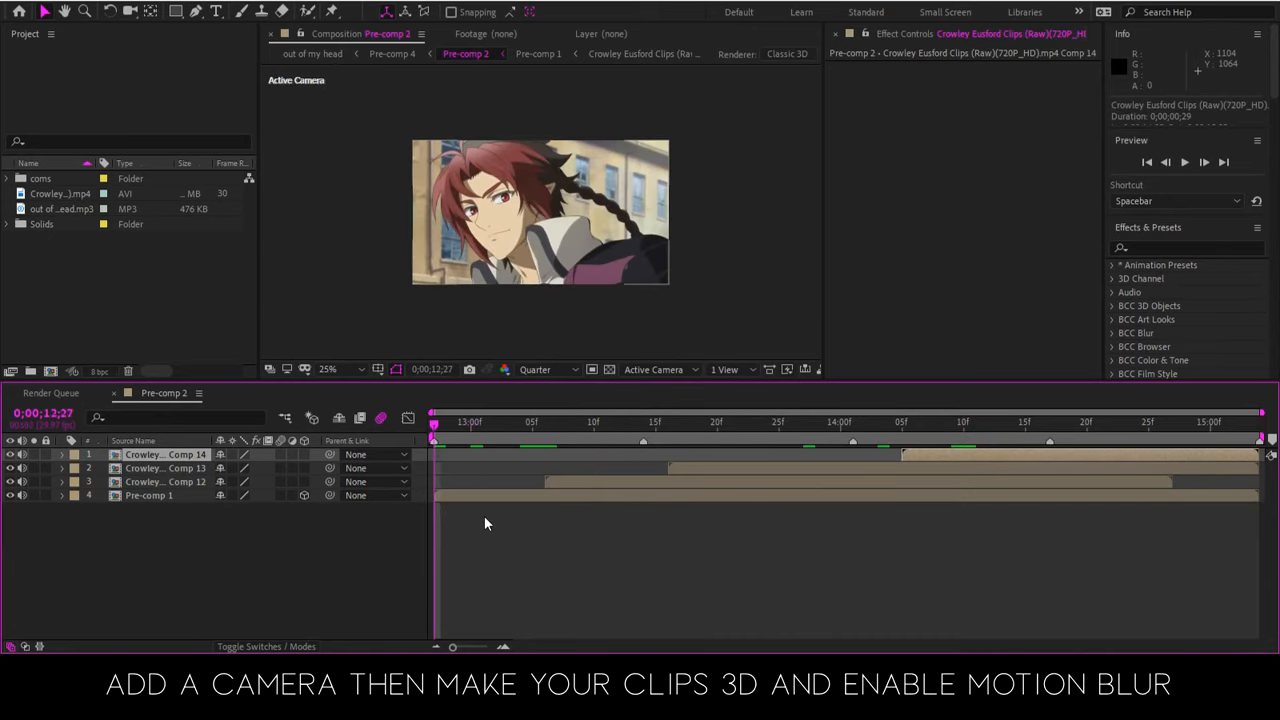
left_click(493, 545)
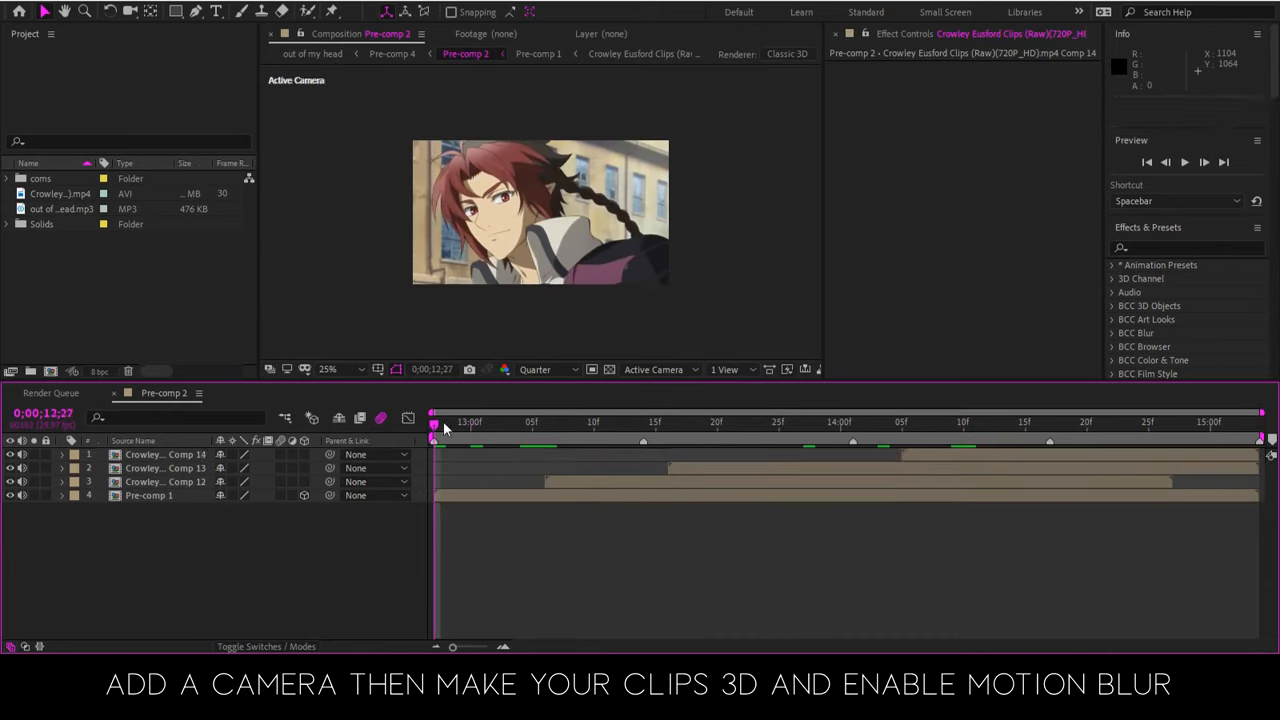
left_click(305, 496)
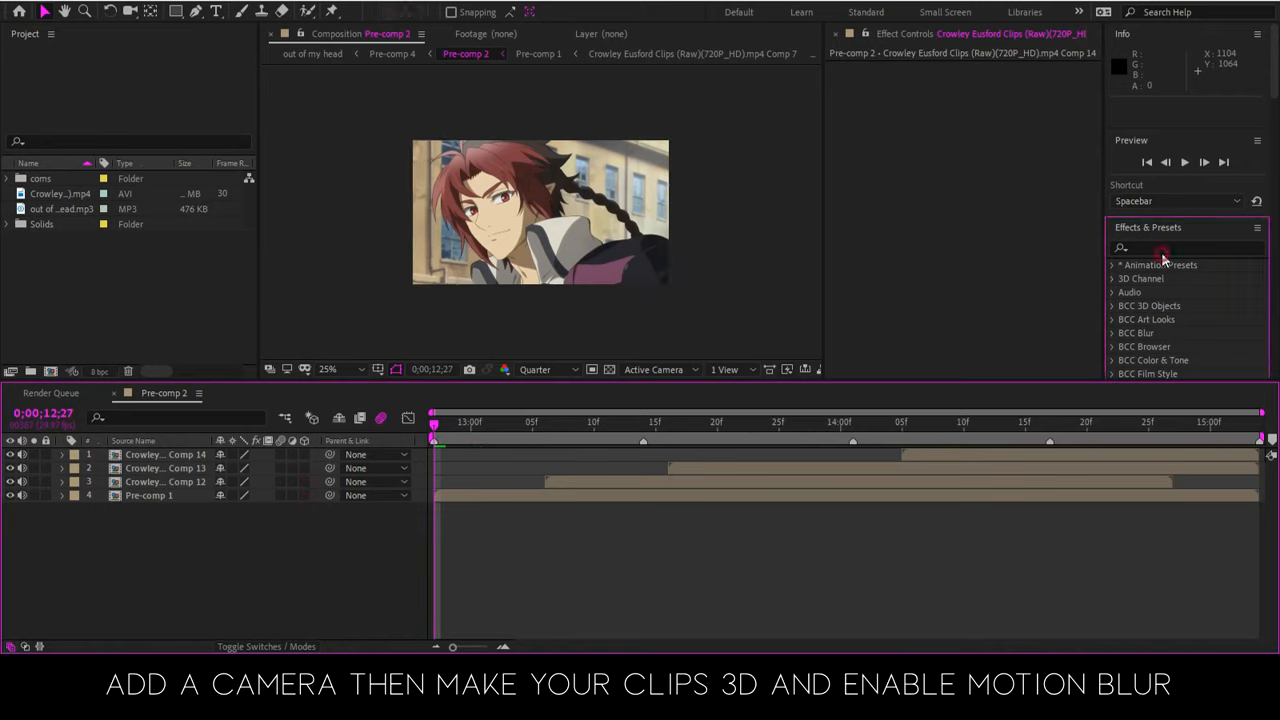
left_click(148, 494)
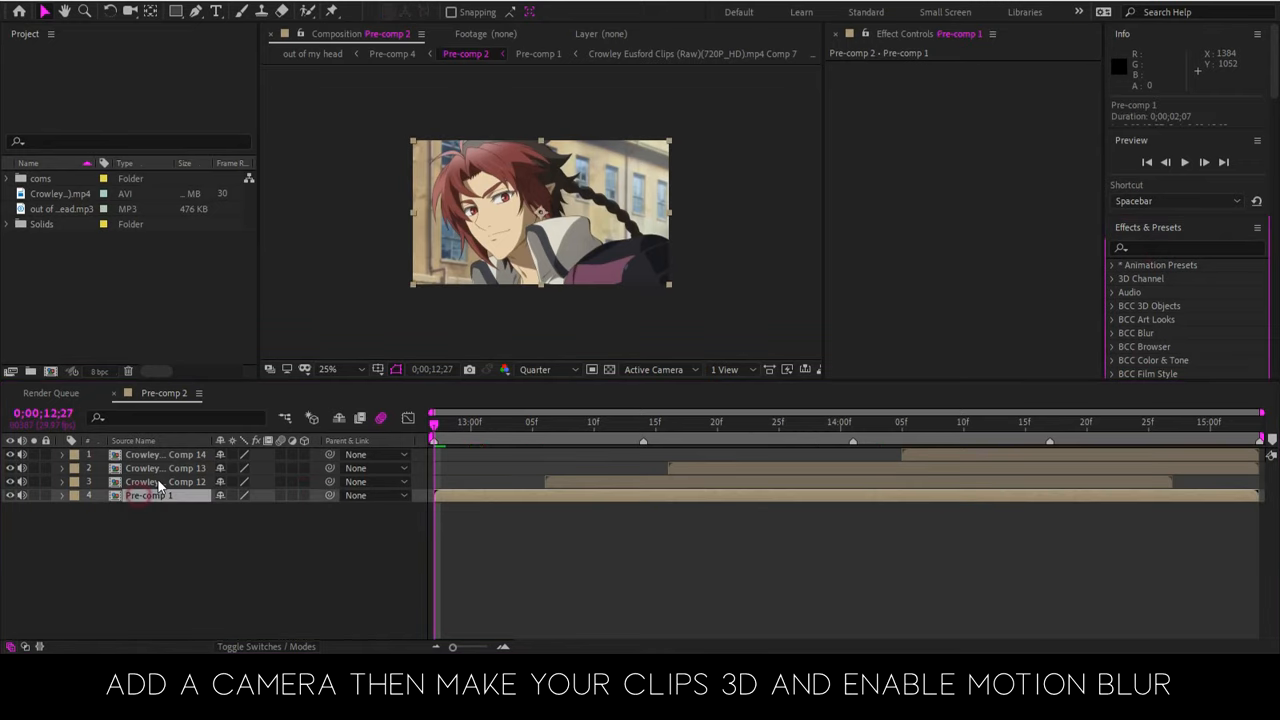
left_click(160, 482)
left_click(165, 456)
left_click(497, 507)
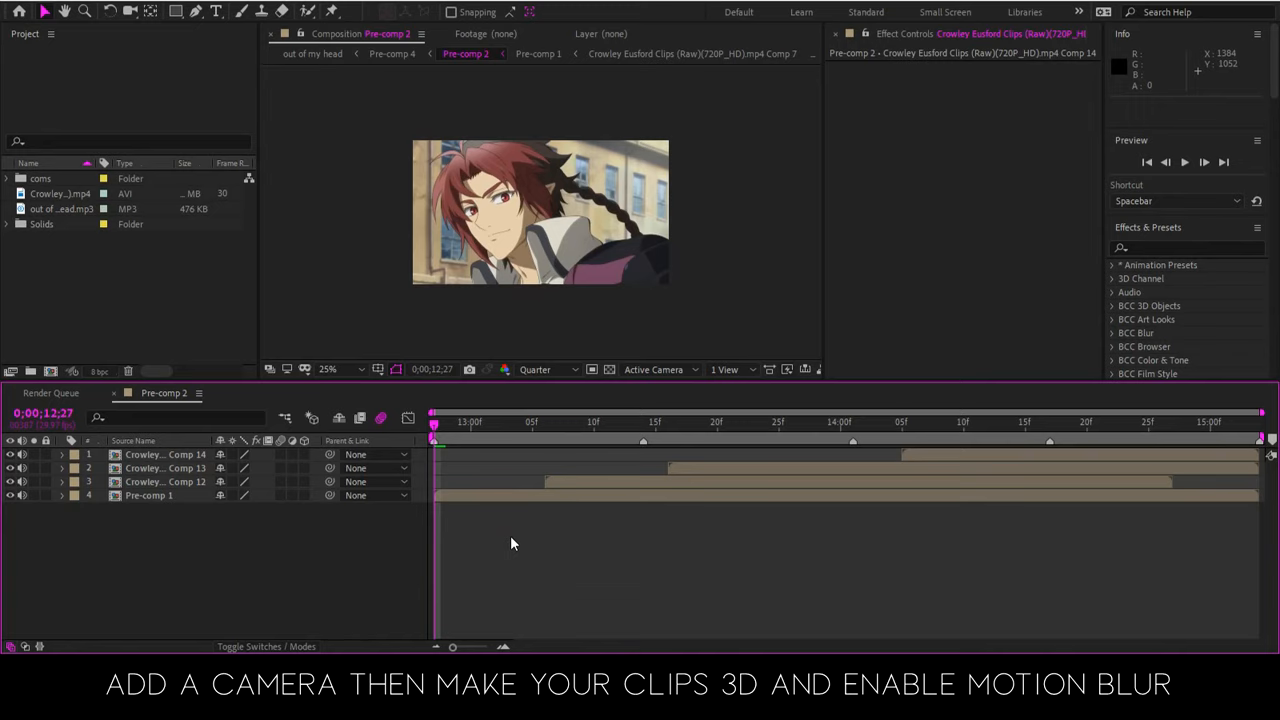
Create a two-node camera with the 50mm preset at 0;00;13;13 and place its layer below Pre-comp 1
left_click(630, 421)
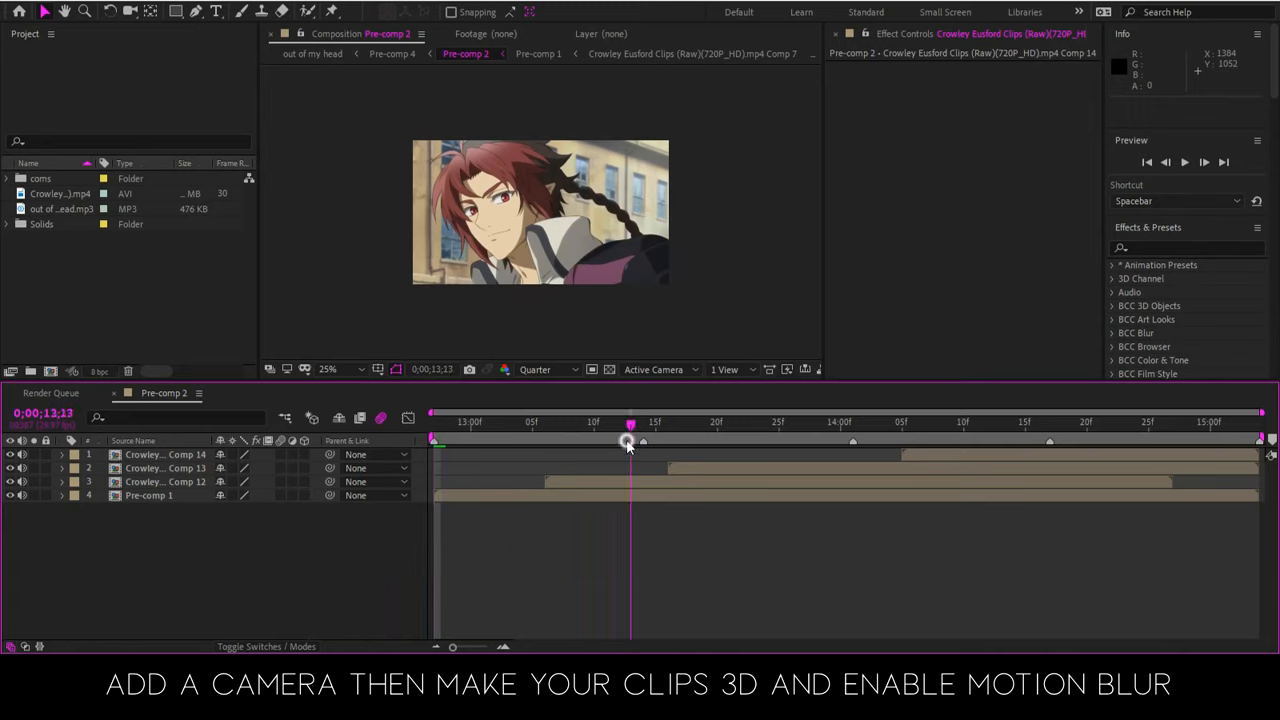
right_click(496, 575)
mouse_move(613, 399)
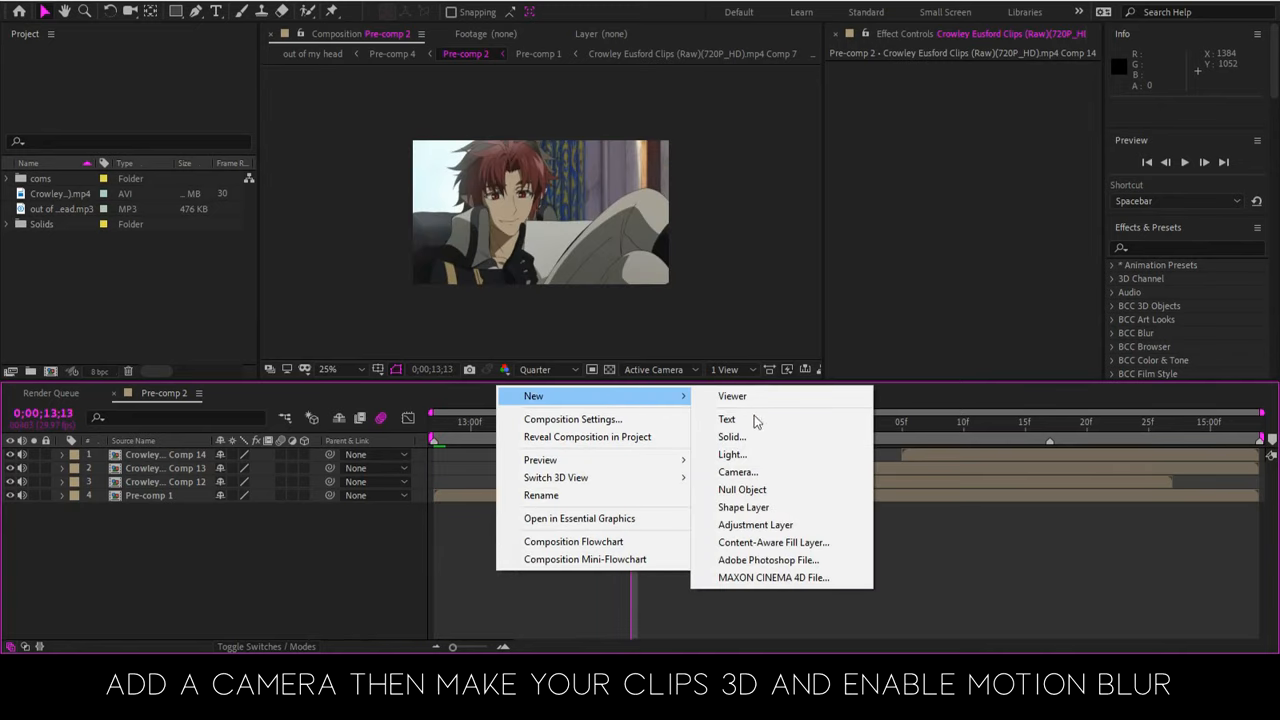
left_click(764, 473)
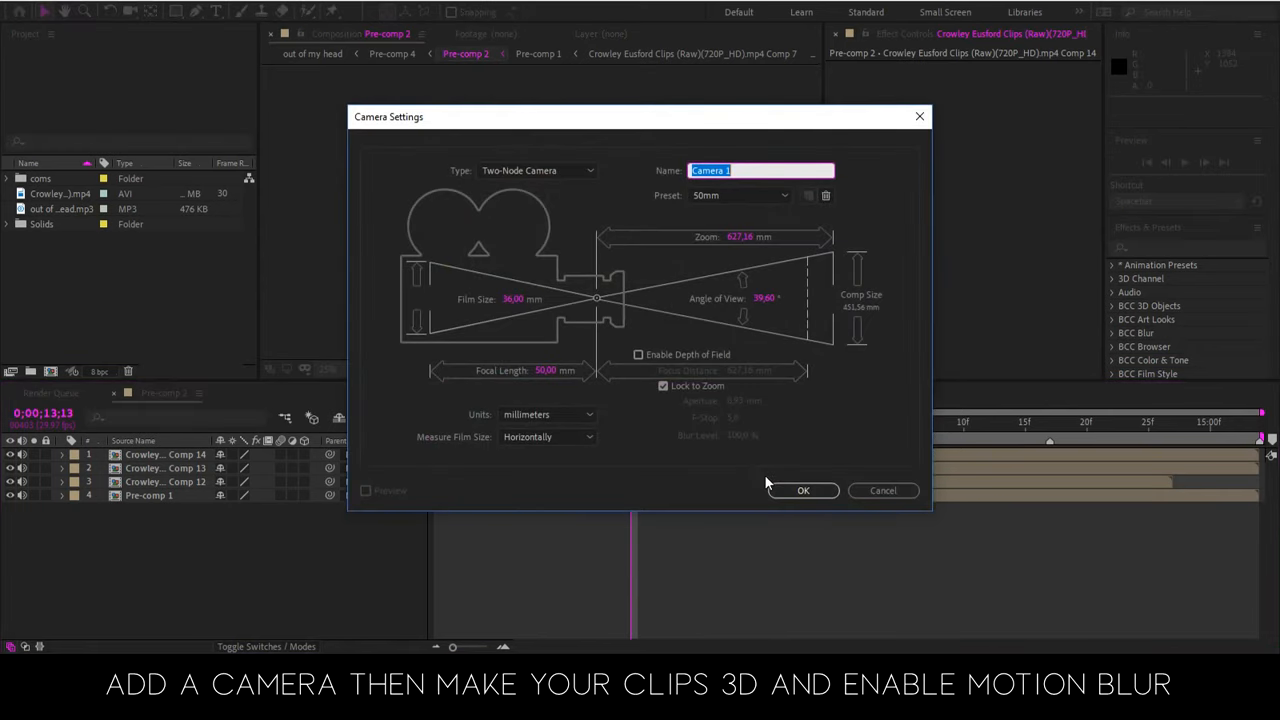
left_click(798, 488)
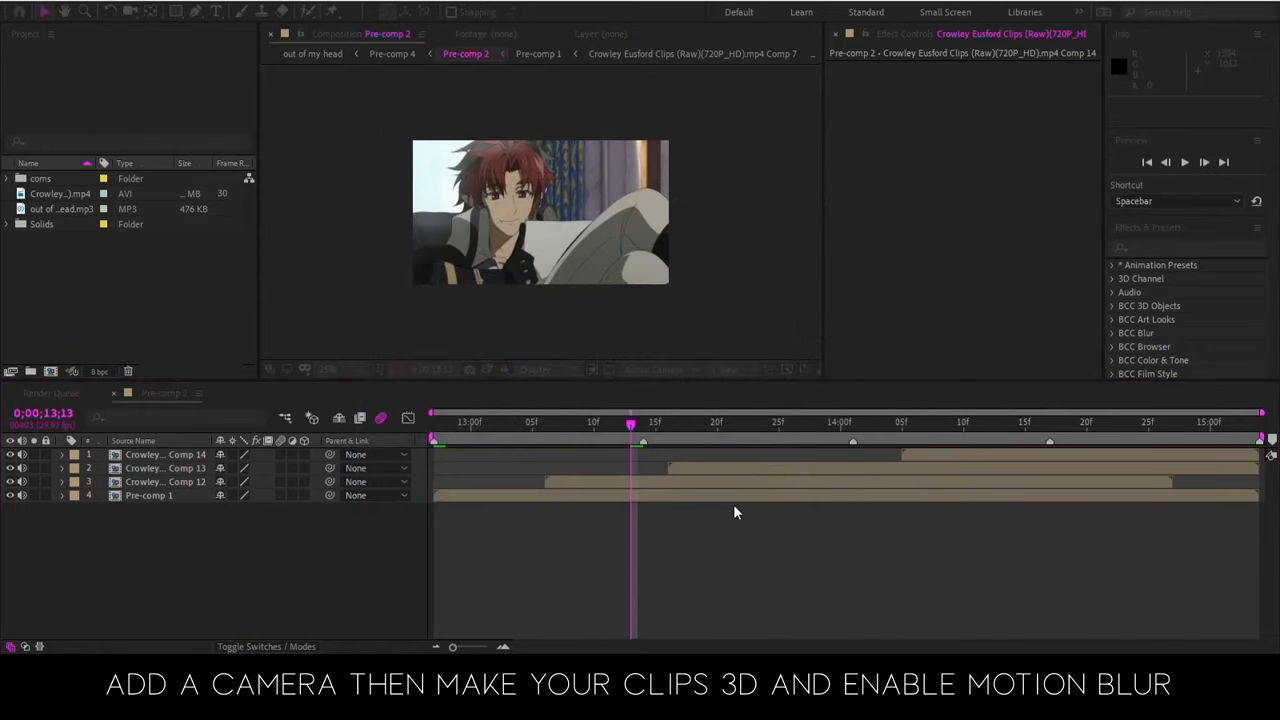
left_click_drag(165, 455, 149, 529)
Make the three pre-composed clips and Pre-comp 1 3D layers
left_click(155, 496)
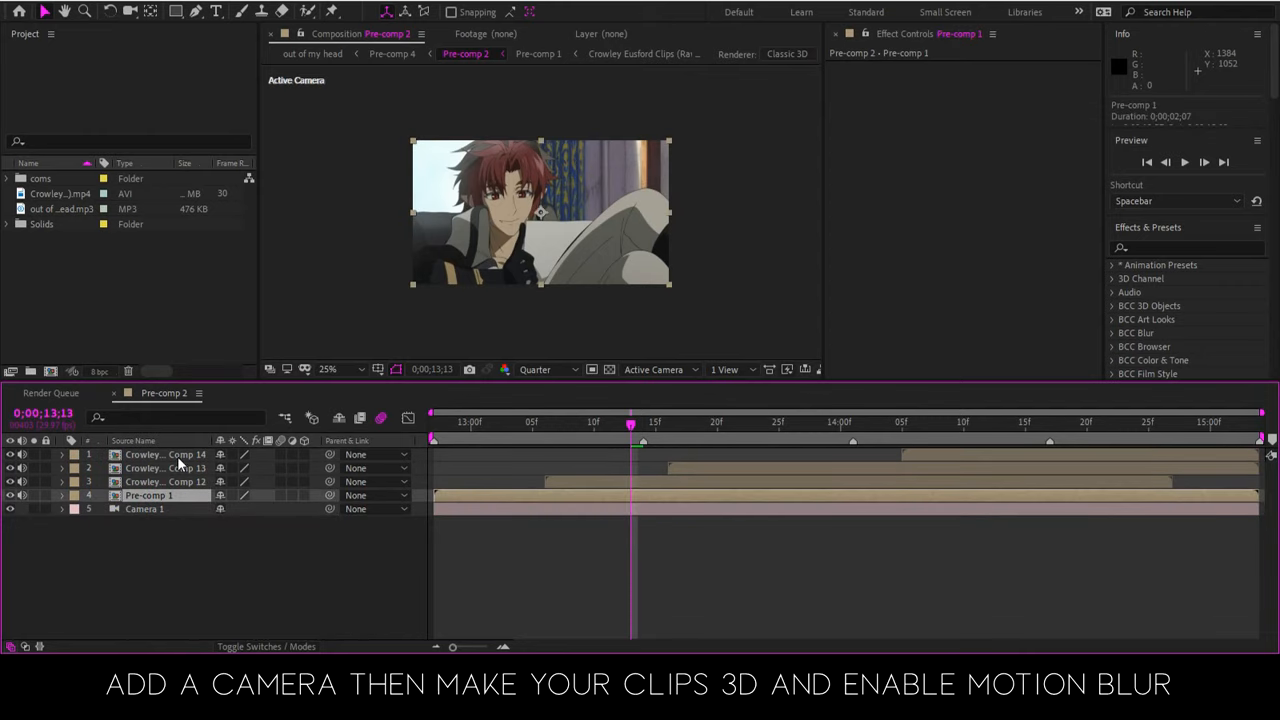
left_click(182, 456, "shift")
left_click(304, 494)
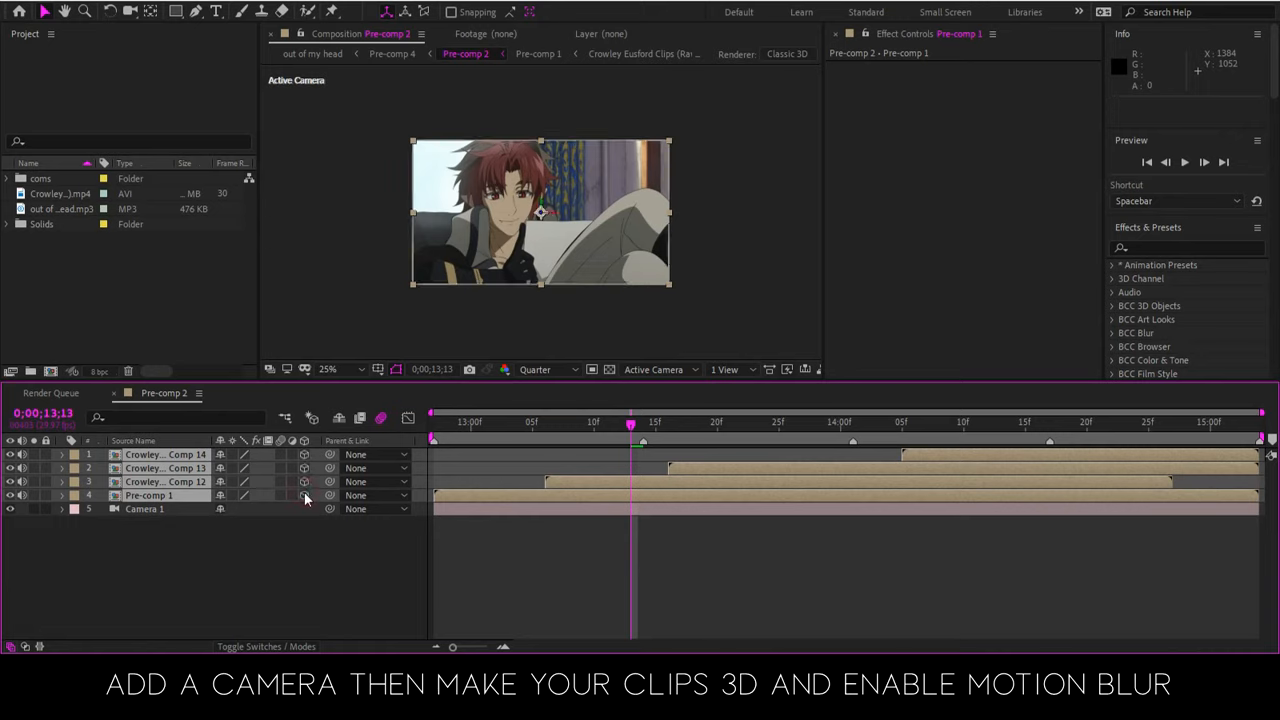
left_click(265, 557)
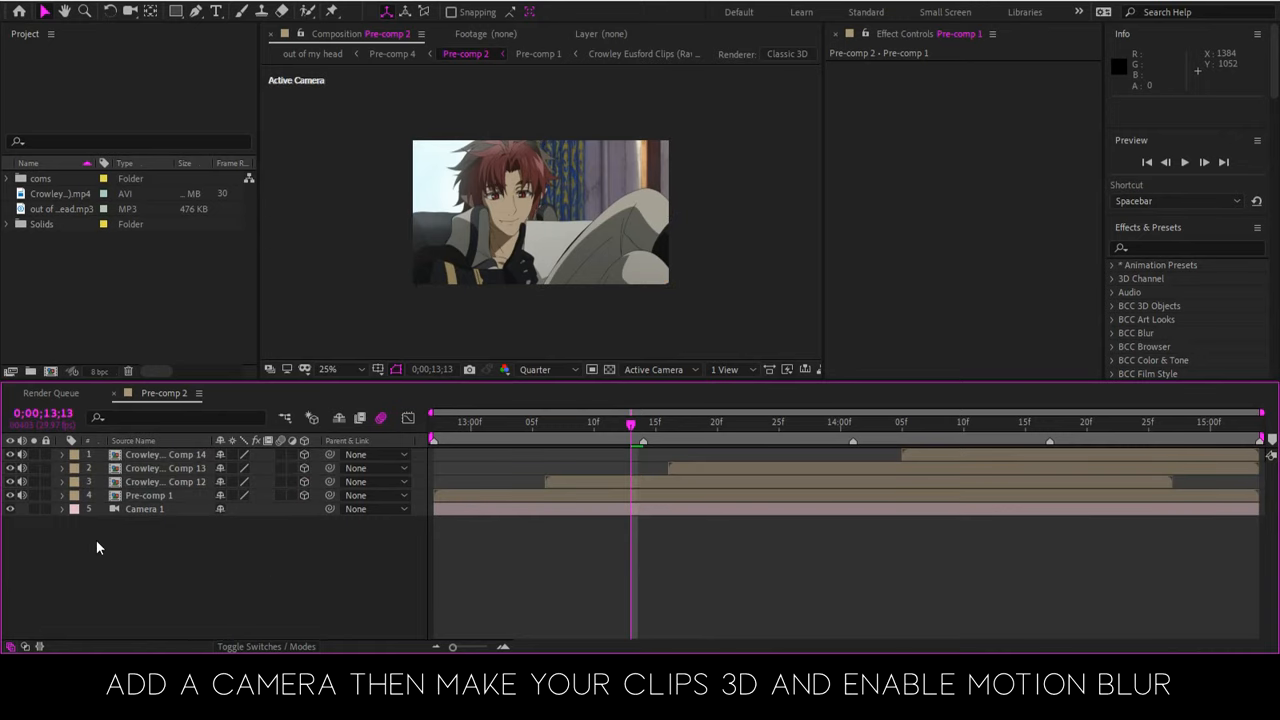
Add a null object directly above the camera layer and make it a 3D layer
left_click(517, 512)
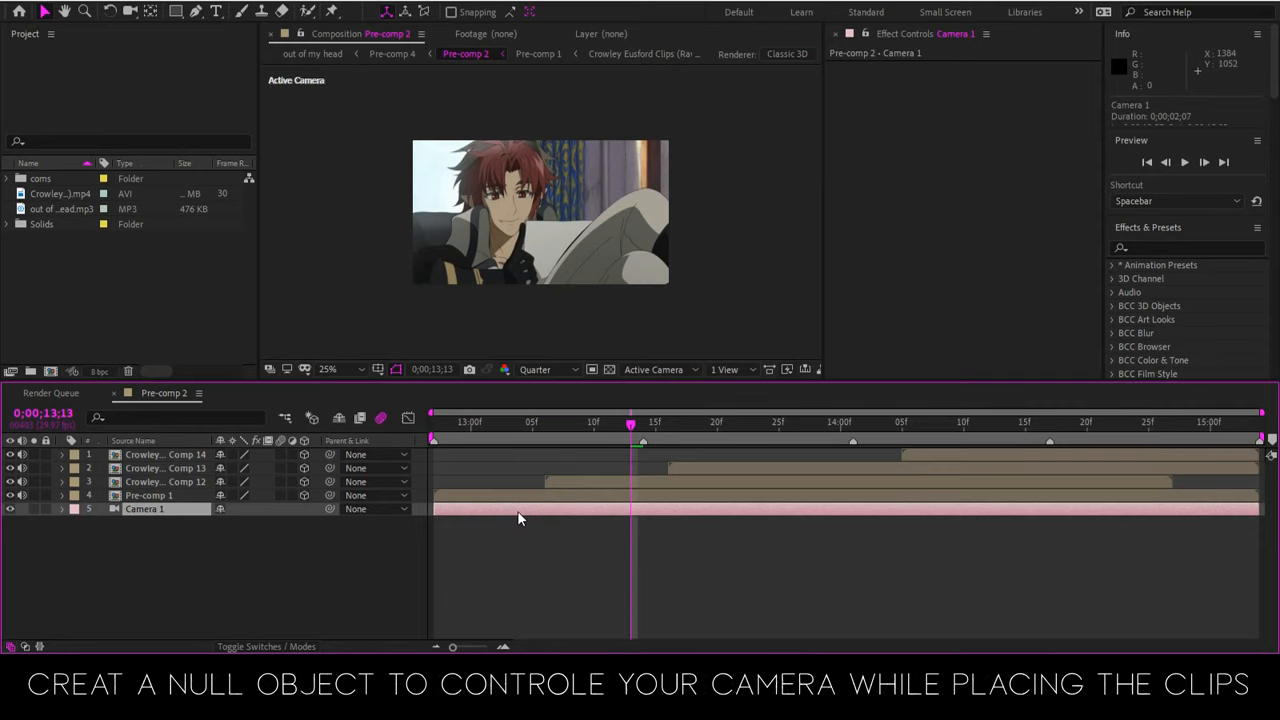
key("ctrl+alt+shift+y")
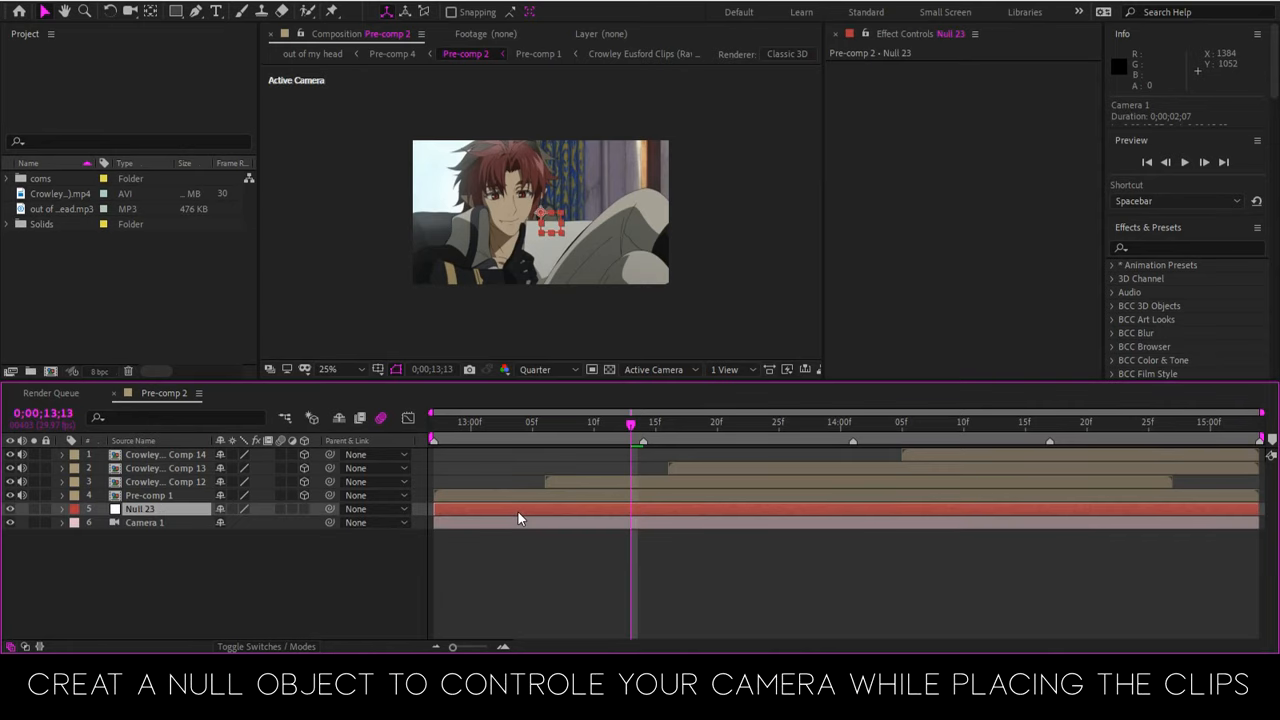
left_click(304, 509)
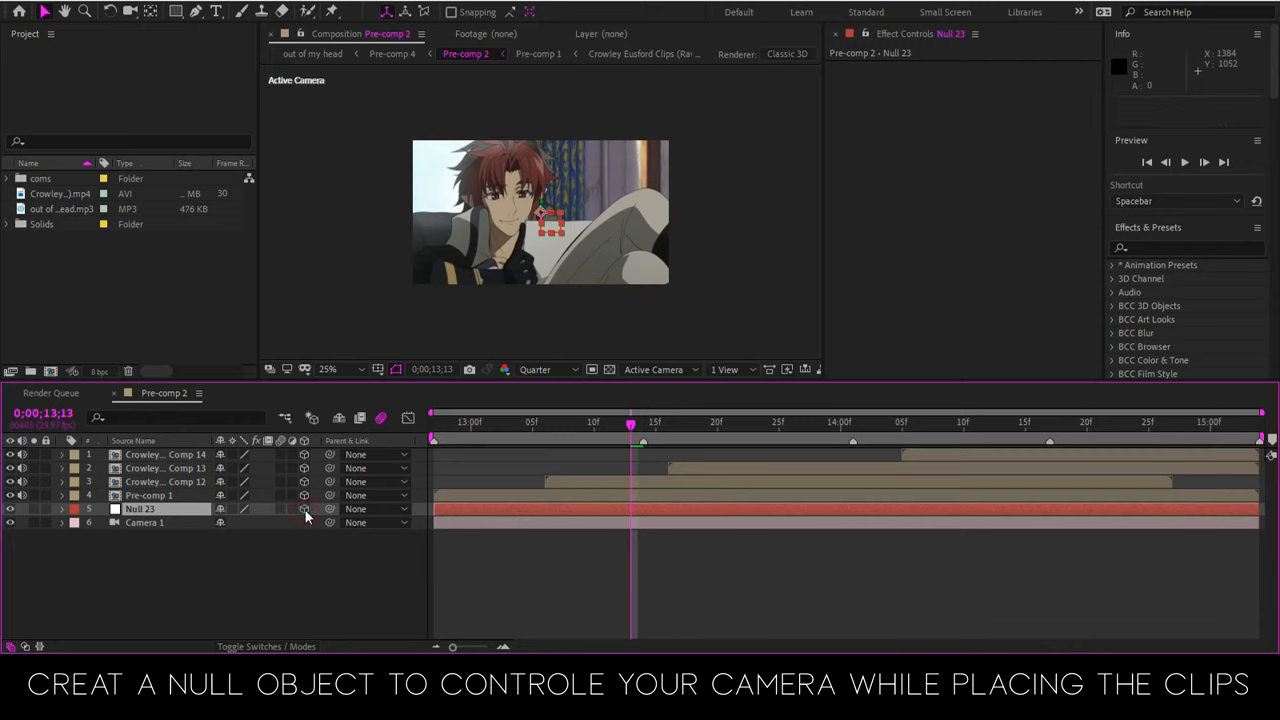
Enable motion blur for the four clip layers and the null layer
left_click(165, 495)
left_click(191, 456, "shift")
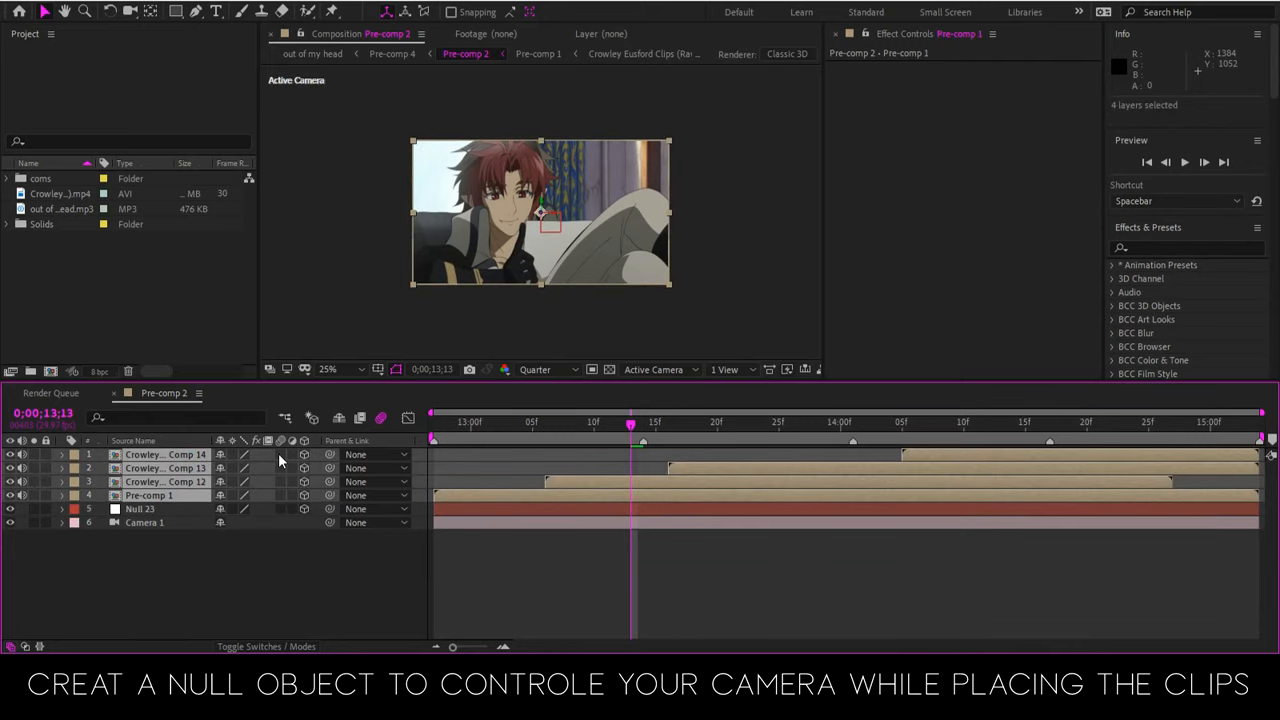
left_click(279, 454)
left_click(281, 509)
left_click(255, 556)
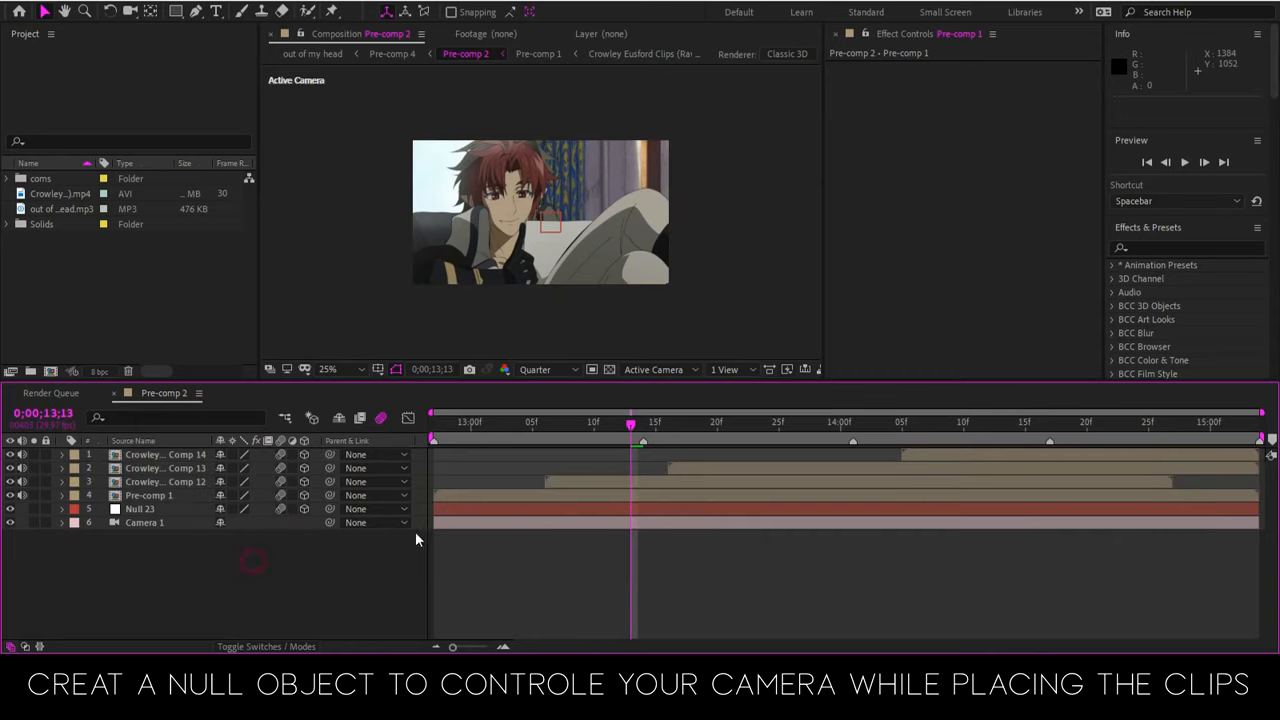
At 0;00;13;05, show the Position of Null 23 and parent Camera 1 to the null
left_click(494, 511)
left_click_drag(574, 444, 503, 479)
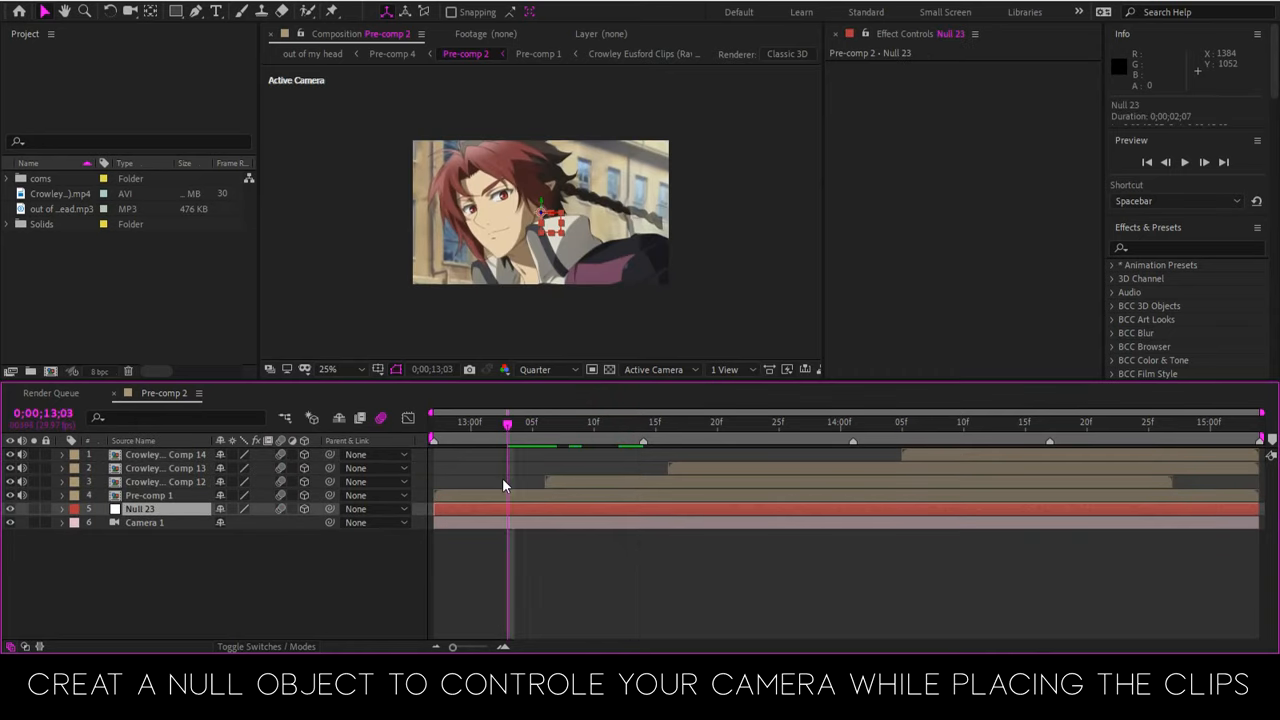
left_click(582, 428)
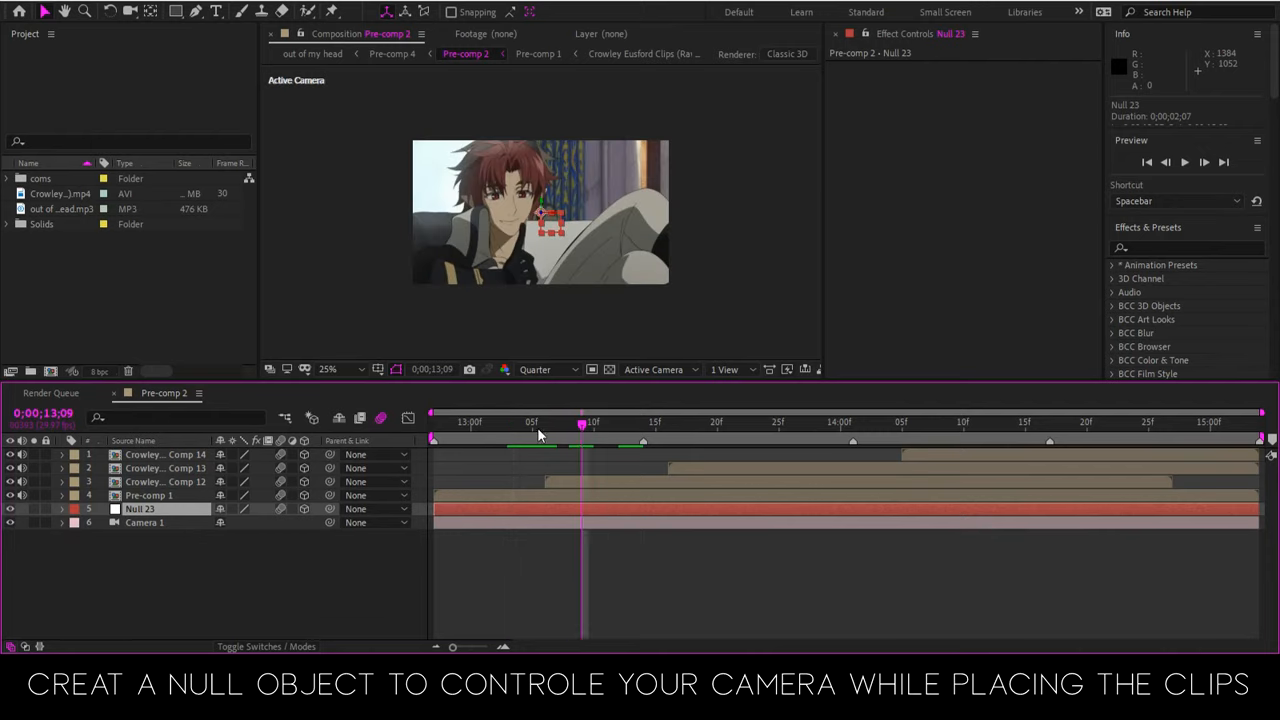
left_click(535, 427)
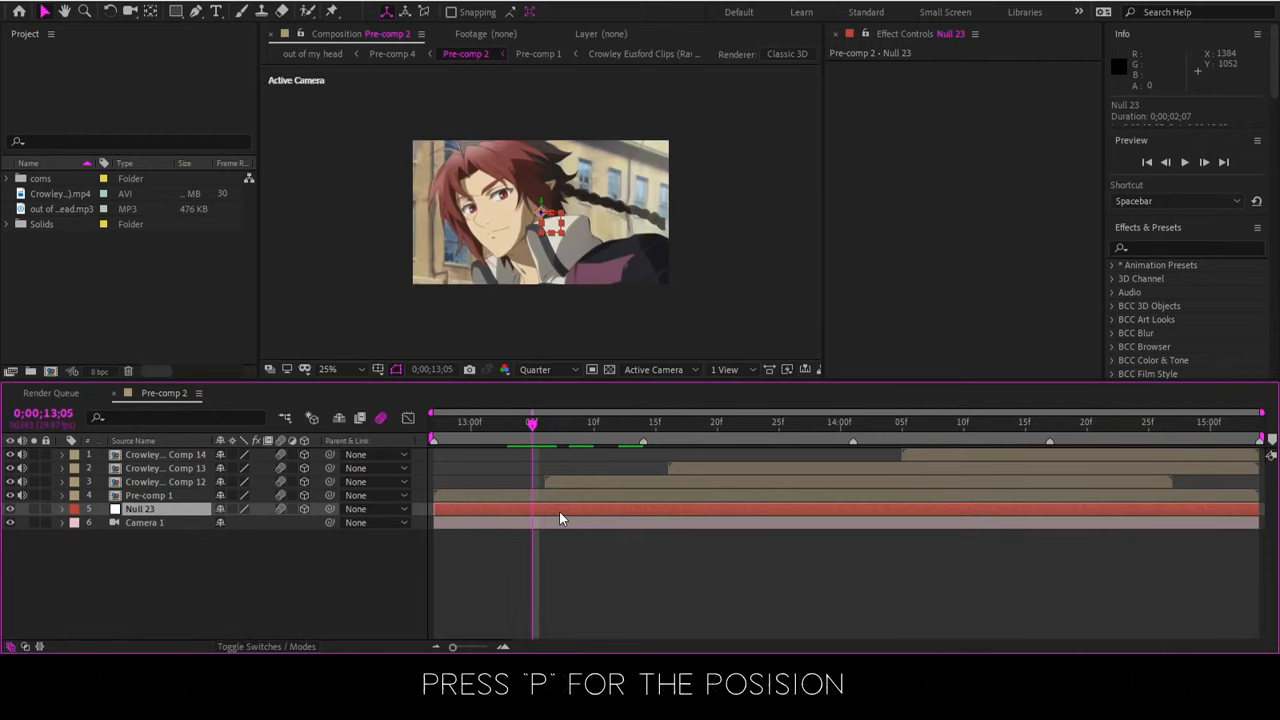
key("p")
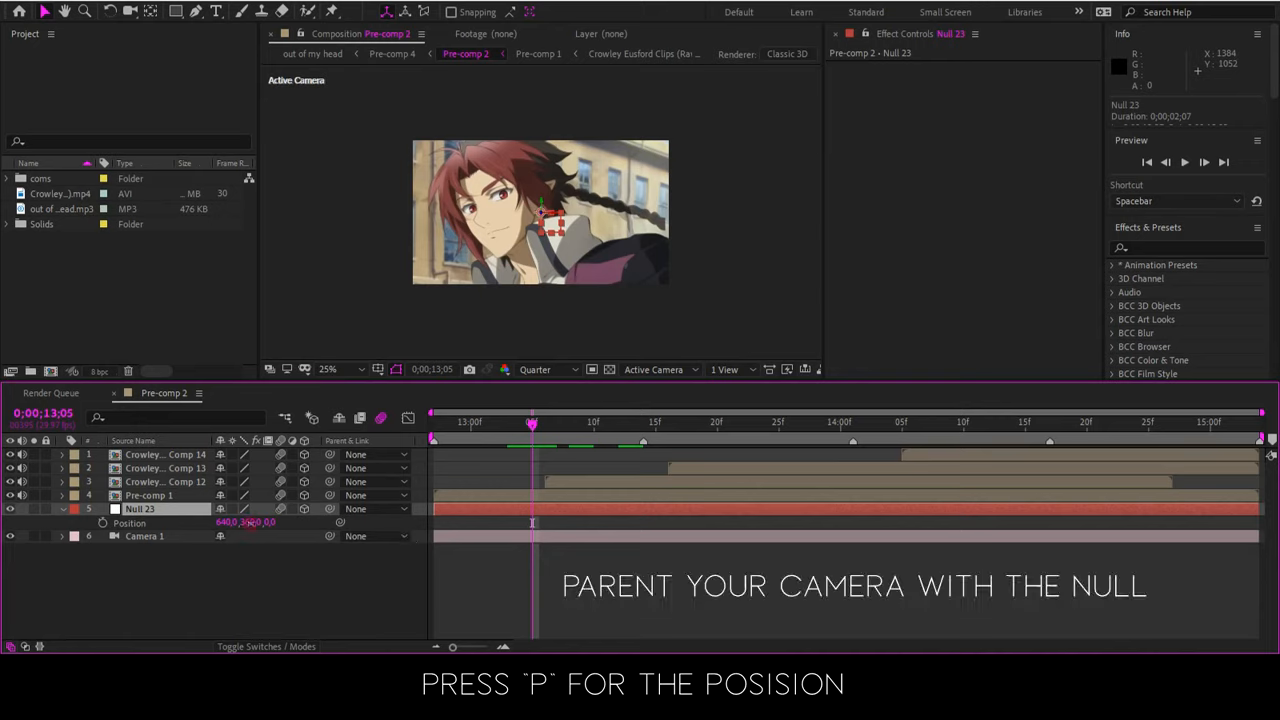
left_click_drag(246, 522, 254, 495)
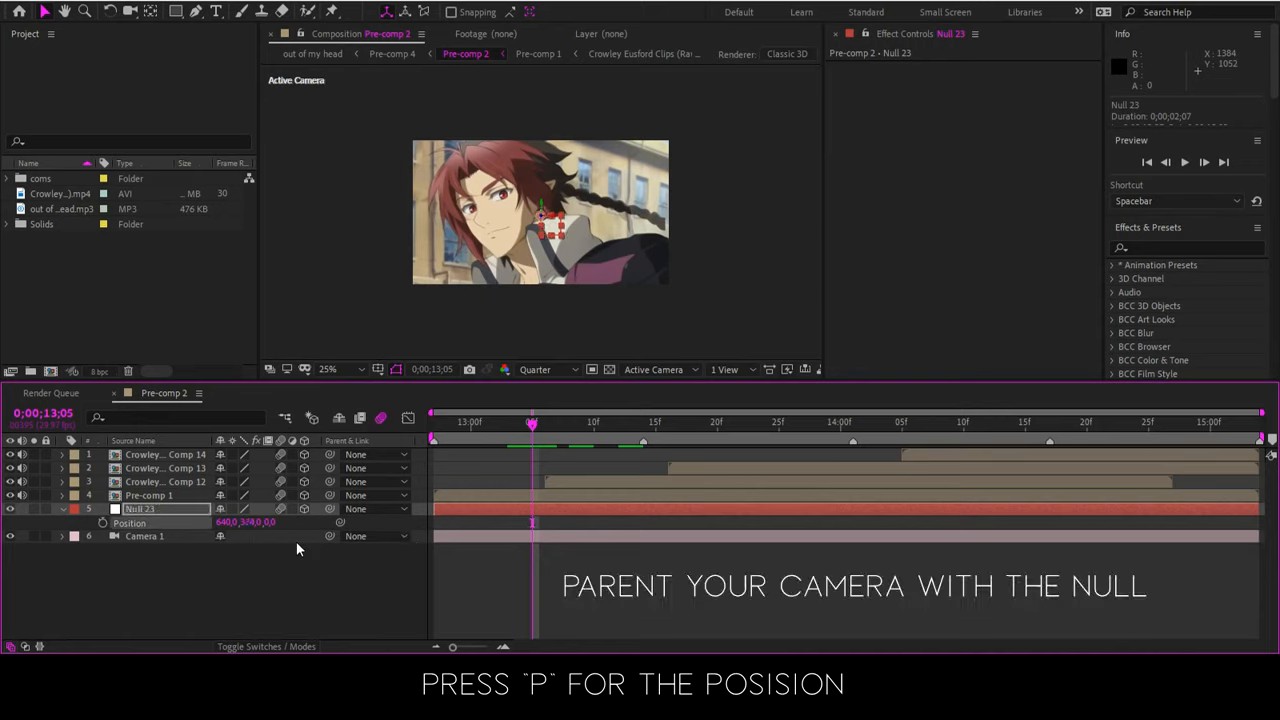
key("ctrl+z")
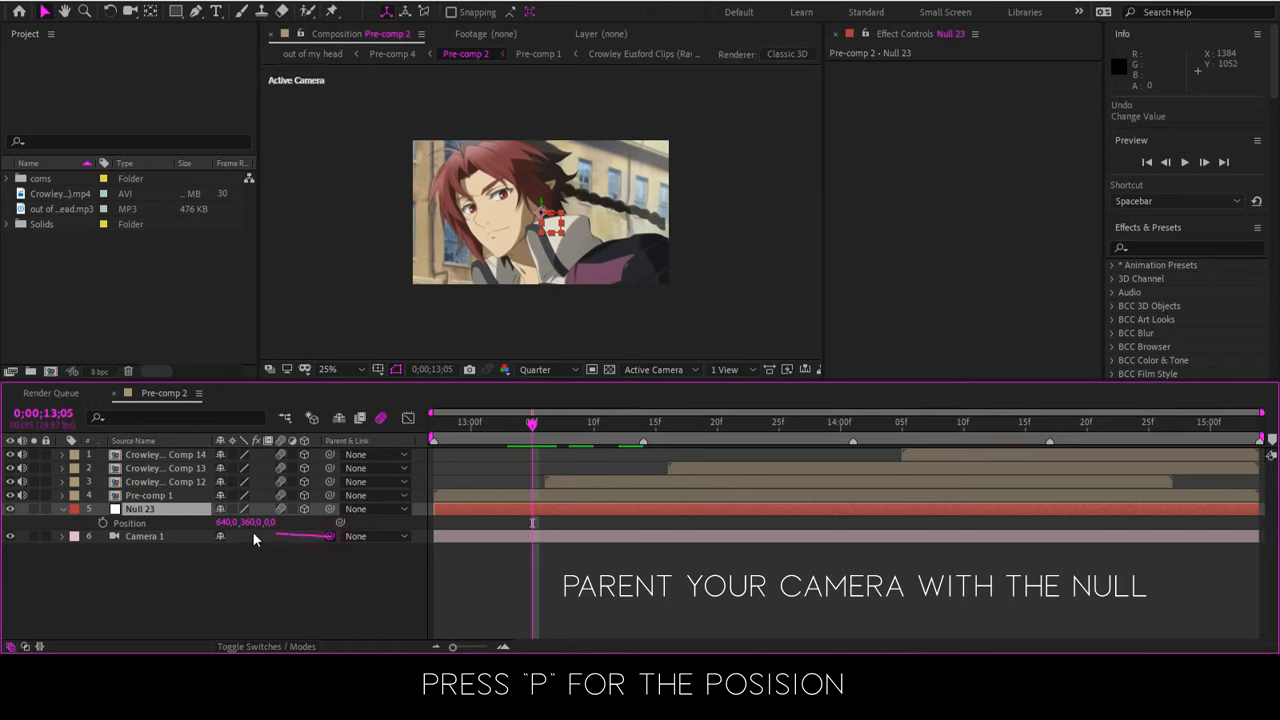
left_click_drag(252, 531, 167, 511)
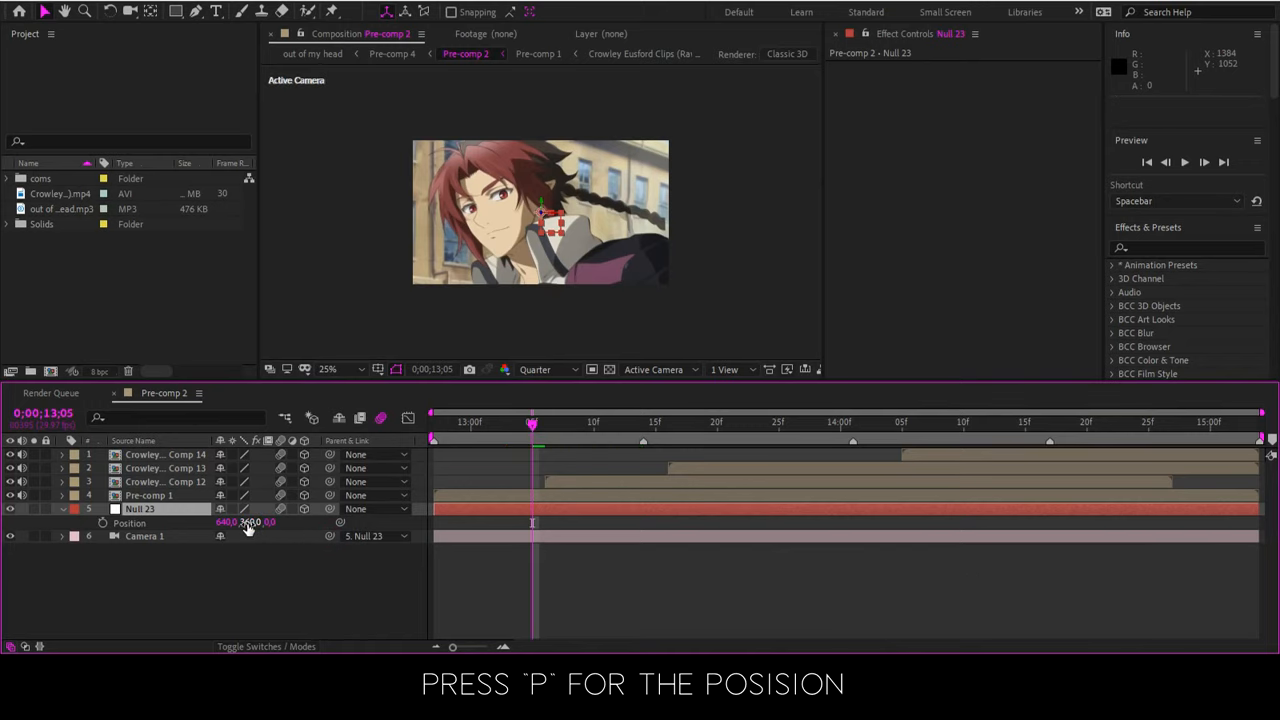
Set the null's Y position to 22, and at 0;00;13;09 place Comp 12 above Pre-comp 1 at about 640, -344, 360
left_click_drag(250, 524, 316, 274)
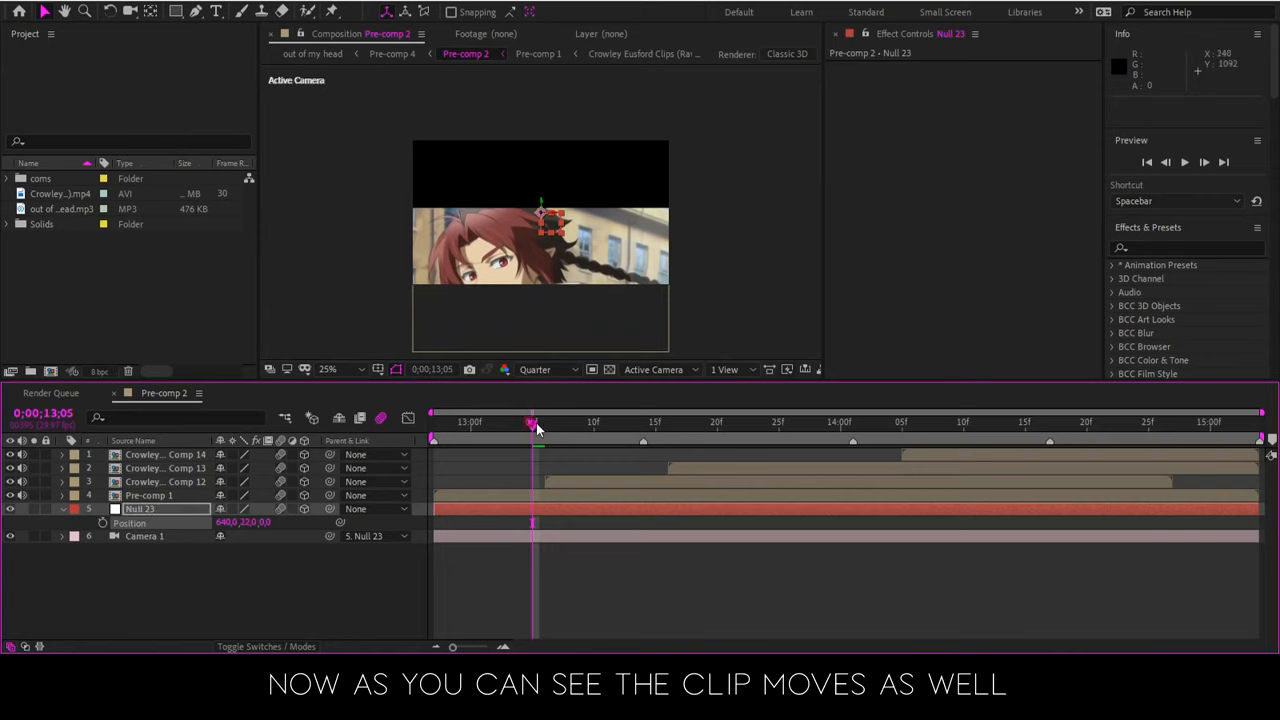
left_click_drag(536, 428, 578, 441)
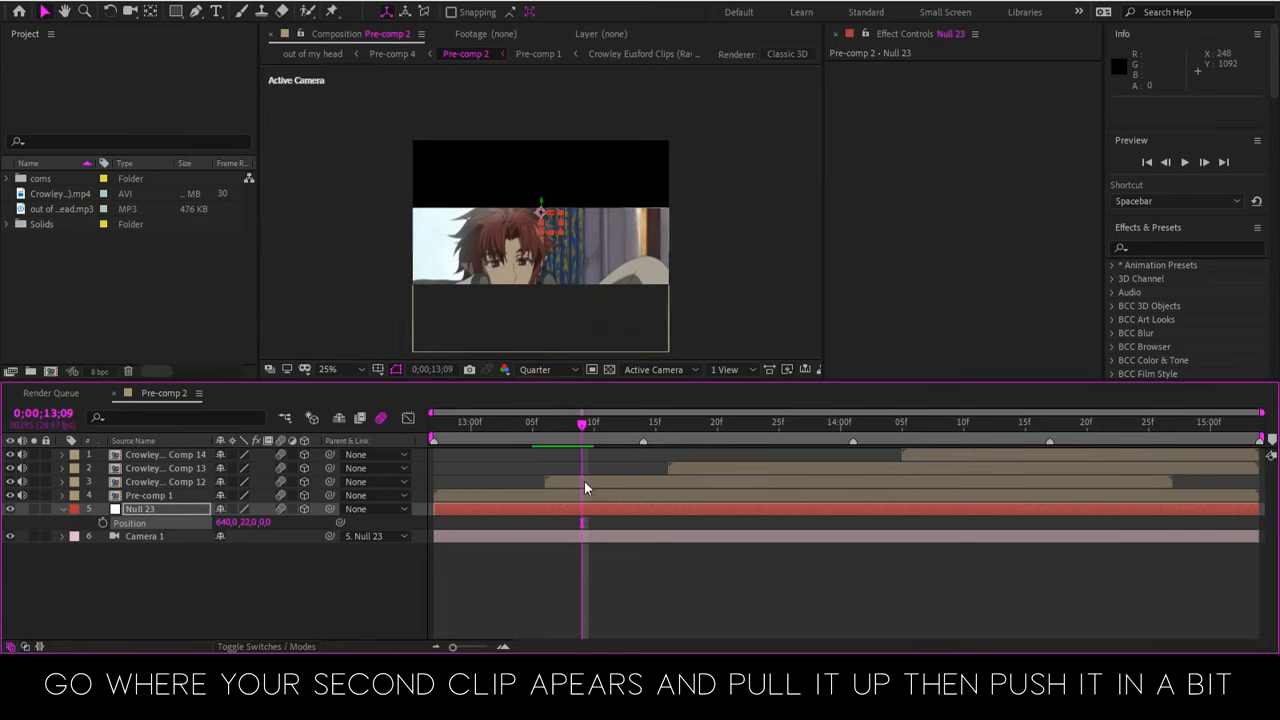
left_click(584, 482)
left_click_drag(584, 204, 588, 157)
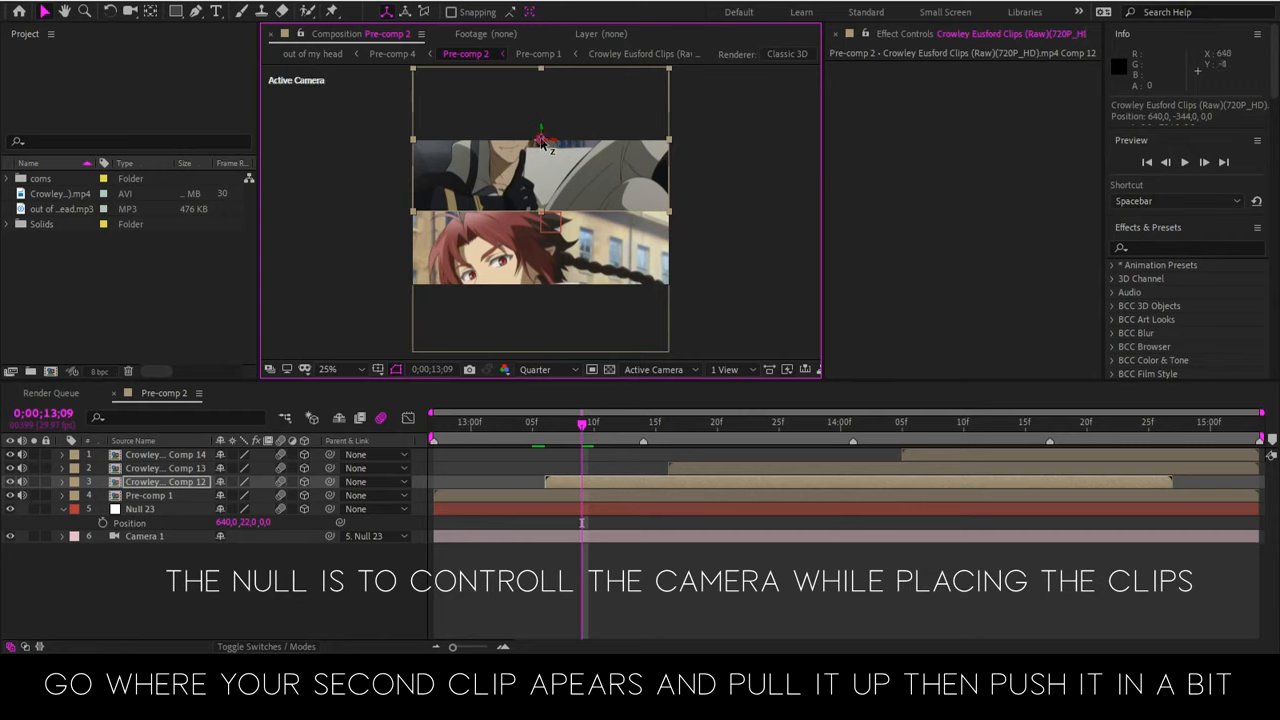
left_click_drag(541, 143, 439, 217)
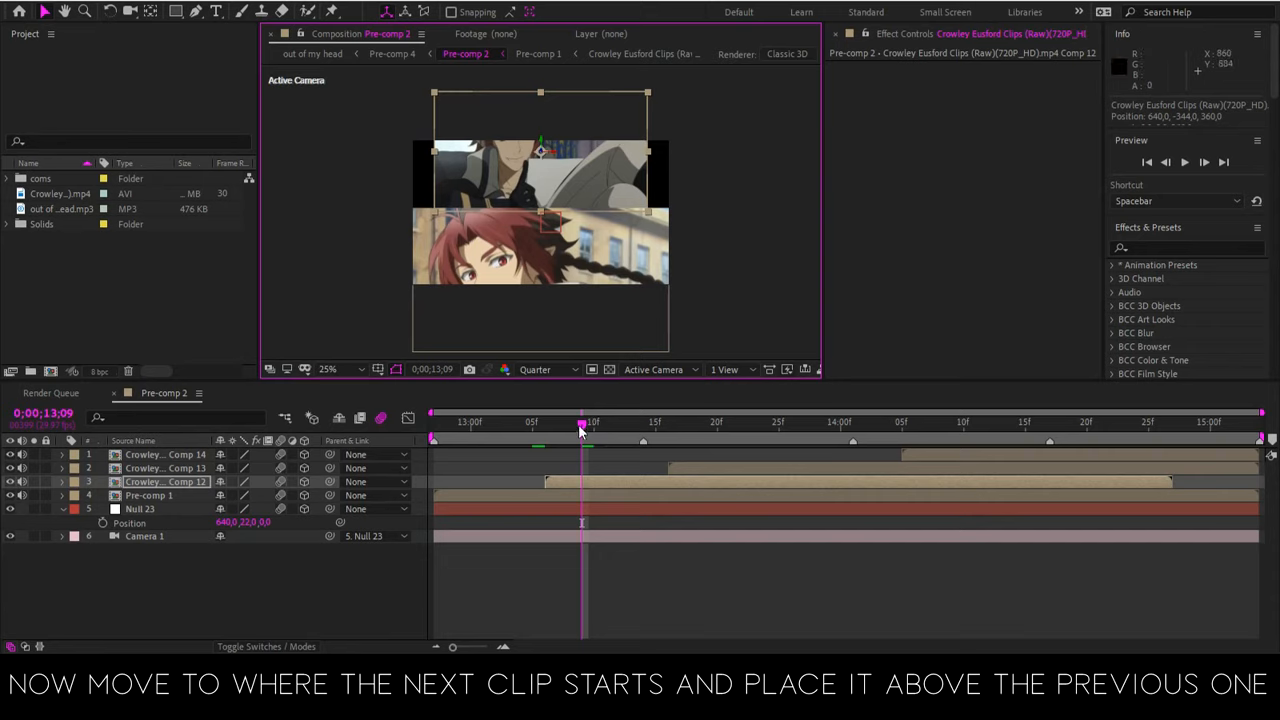
At 0;00;13;19, set the null's Y position to -249 and place Comp 13 above Comp 12 at about 632, -844, 0
left_click_drag(580, 430, 703, 437)
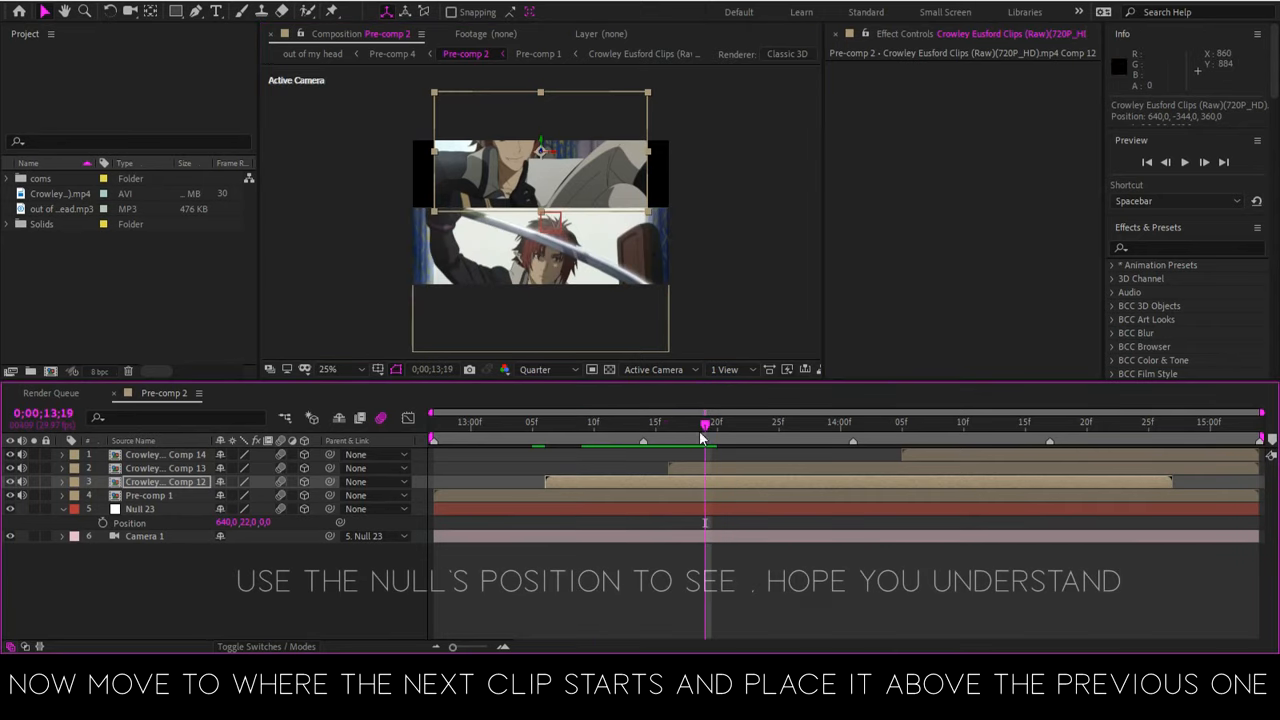
left_click(543, 253)
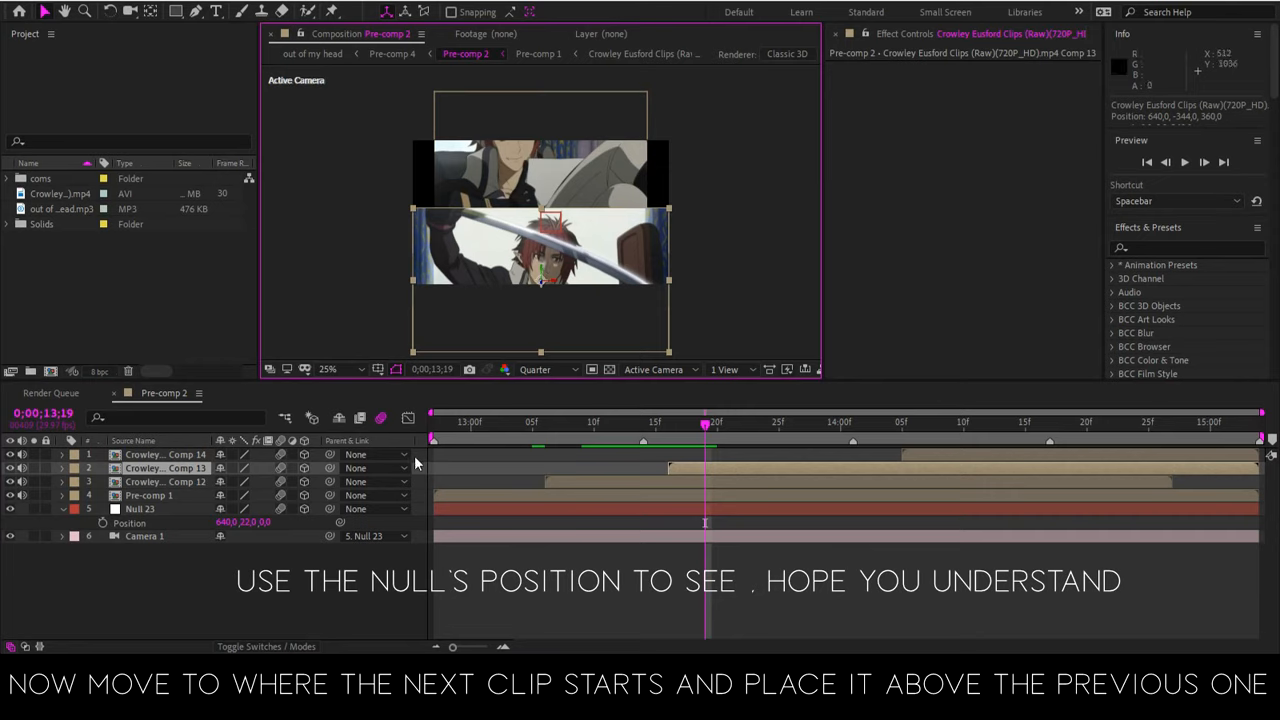
left_click_drag(249, 499, 309, 244)
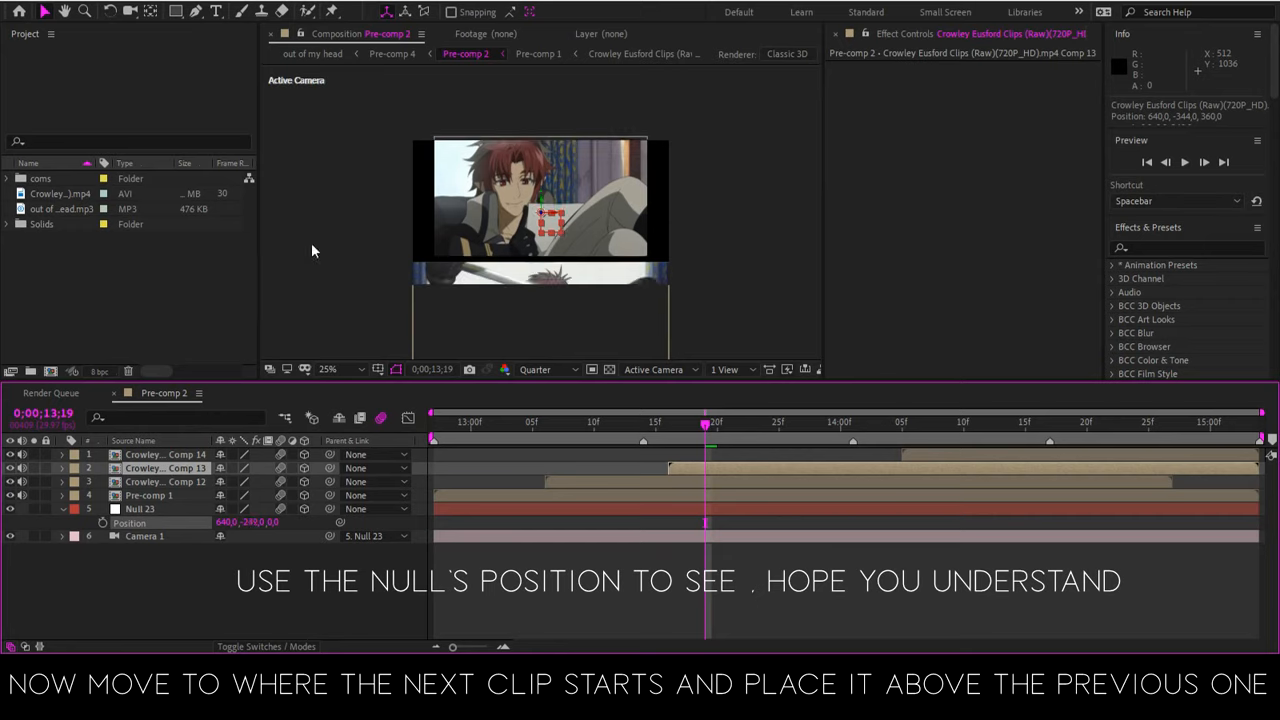
left_click_drag(595, 274, 562, 204)
left_click_drag(575, 95, 572, 136)
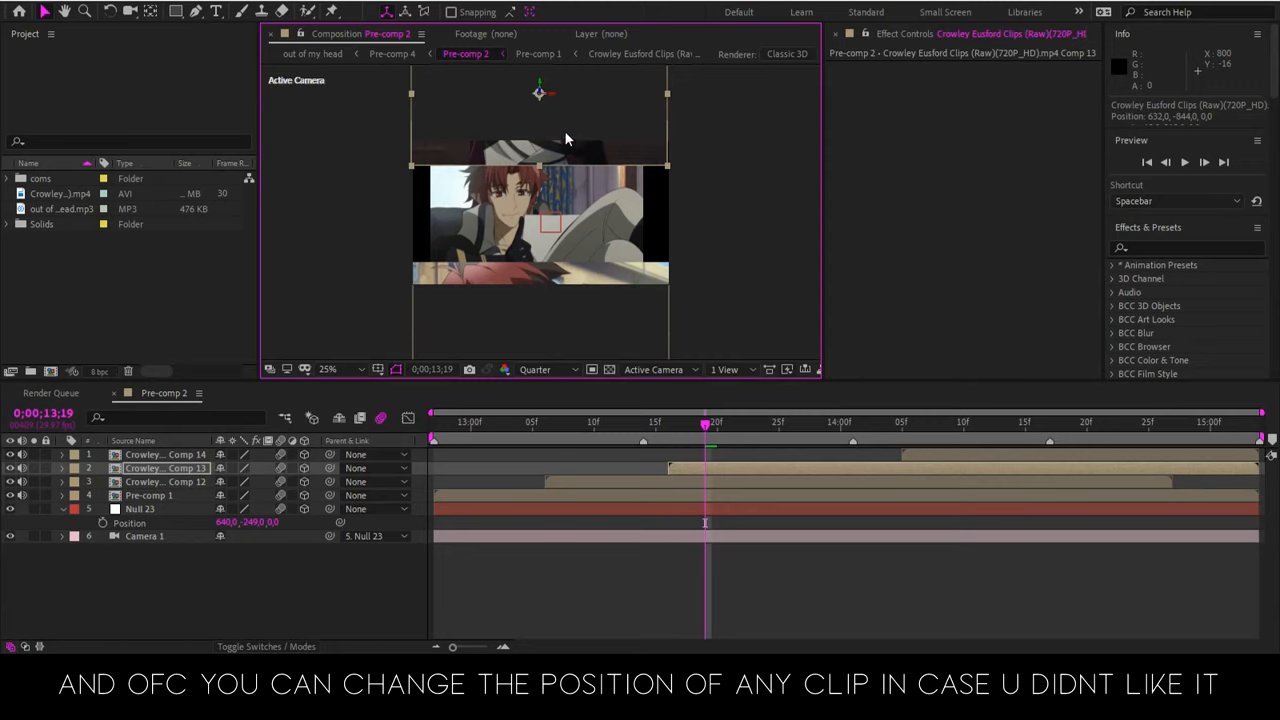
Set the null's Y position to -490, then push Comp 13 back in depth and raise it to about 626, -981, 872
left_click_drag(250, 523, 281, 298)
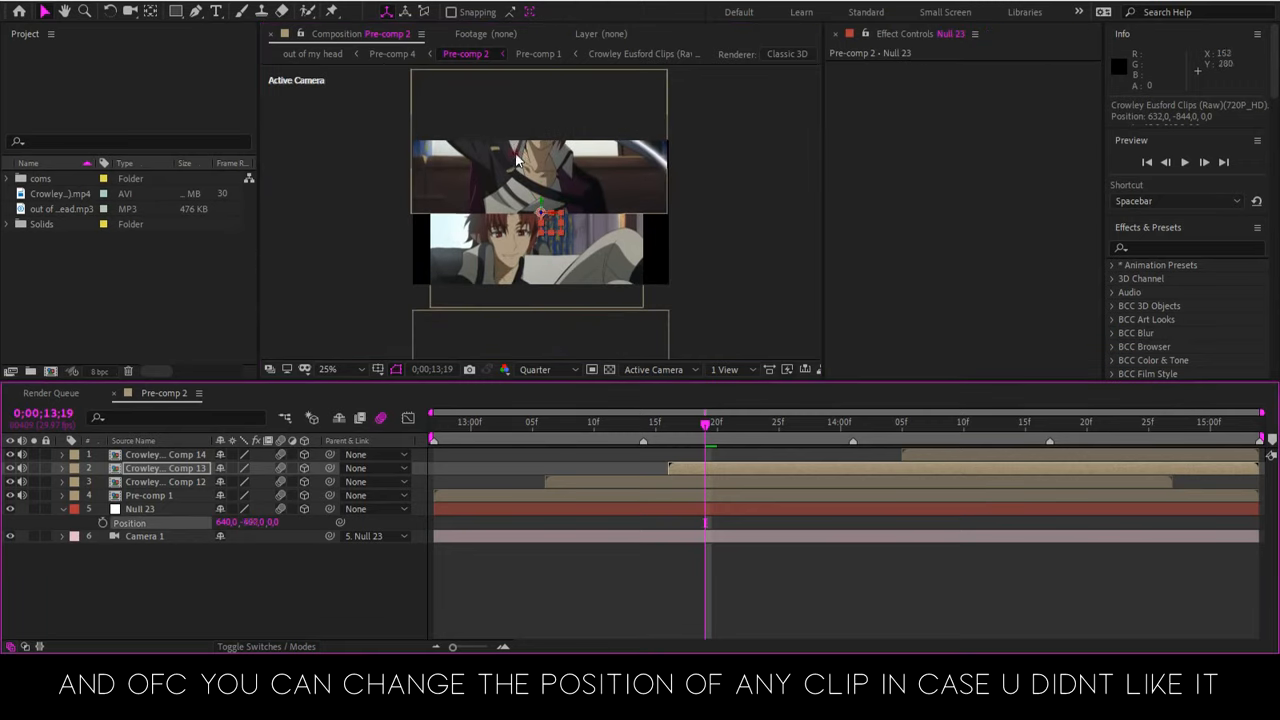
left_click(515, 153)
left_click_drag(541, 145, 450, 320)
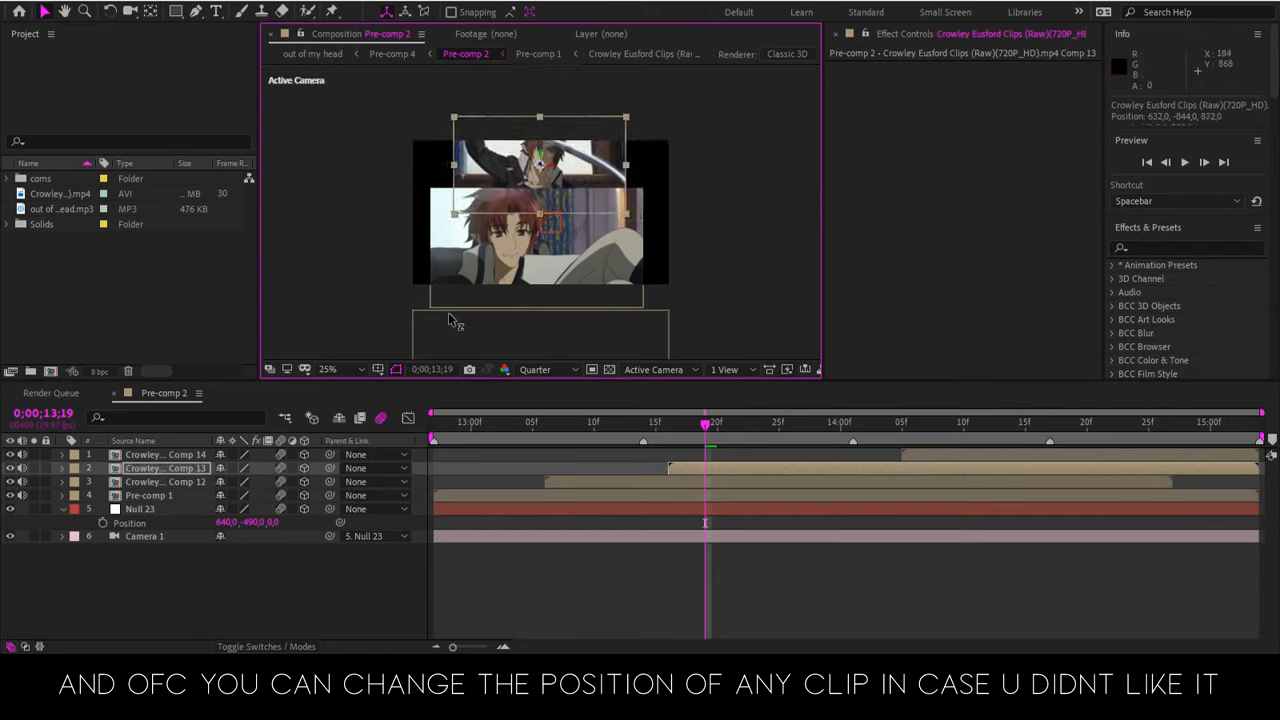
left_click_drag(522, 178, 520, 158)
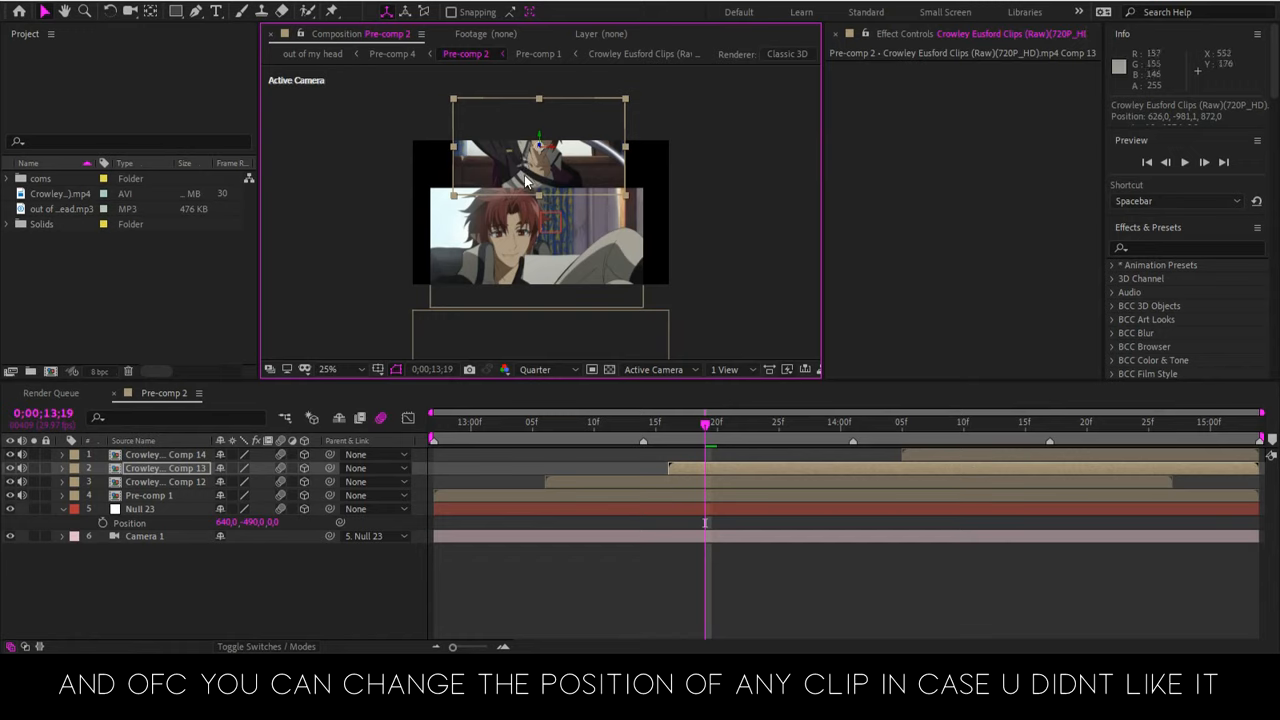
left_click(523, 340)
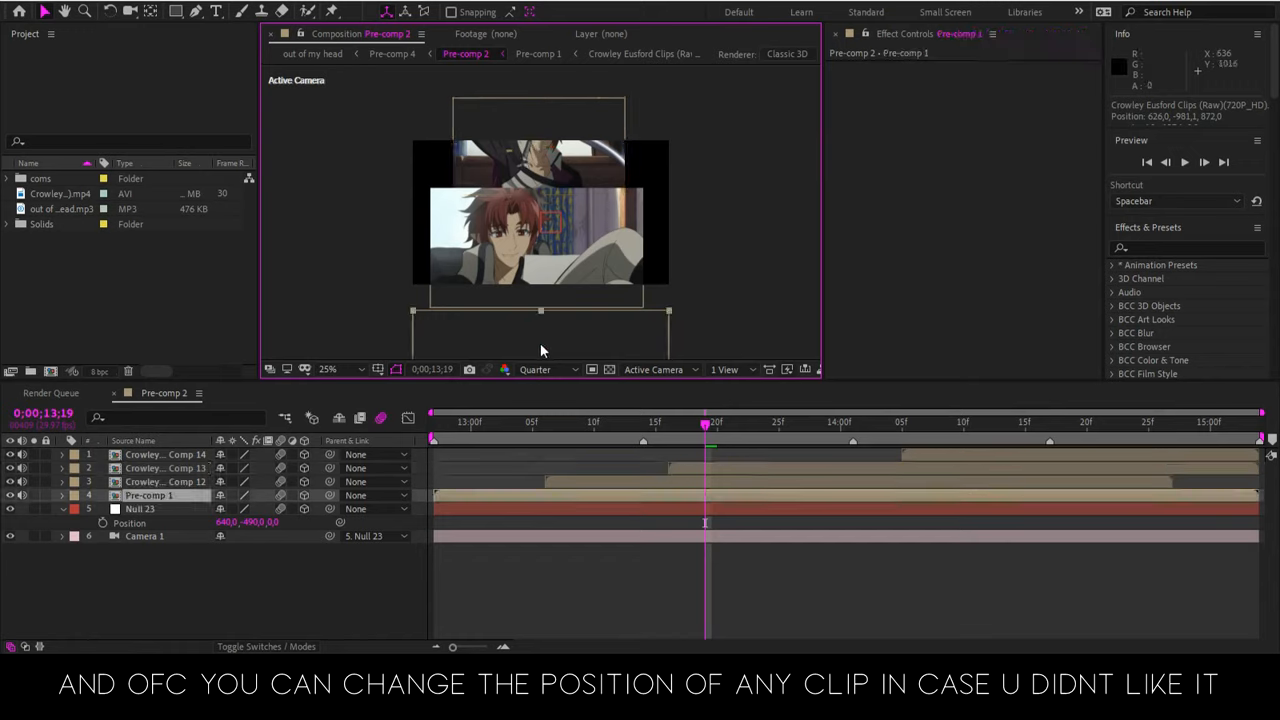
left_click(573, 165)
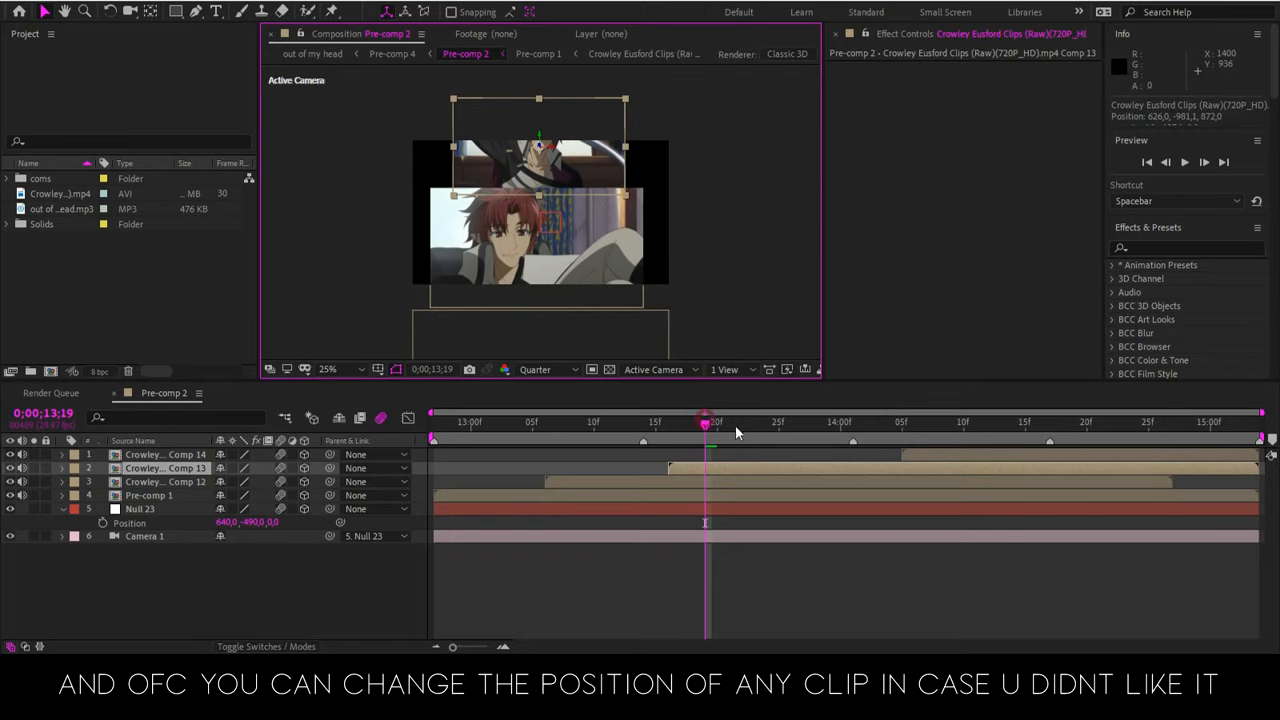
At 0;00;14;12, set the null's Y position to -1028 and lower Comp 13 to about Y -886
left_click_drag(735, 425, 988, 446)
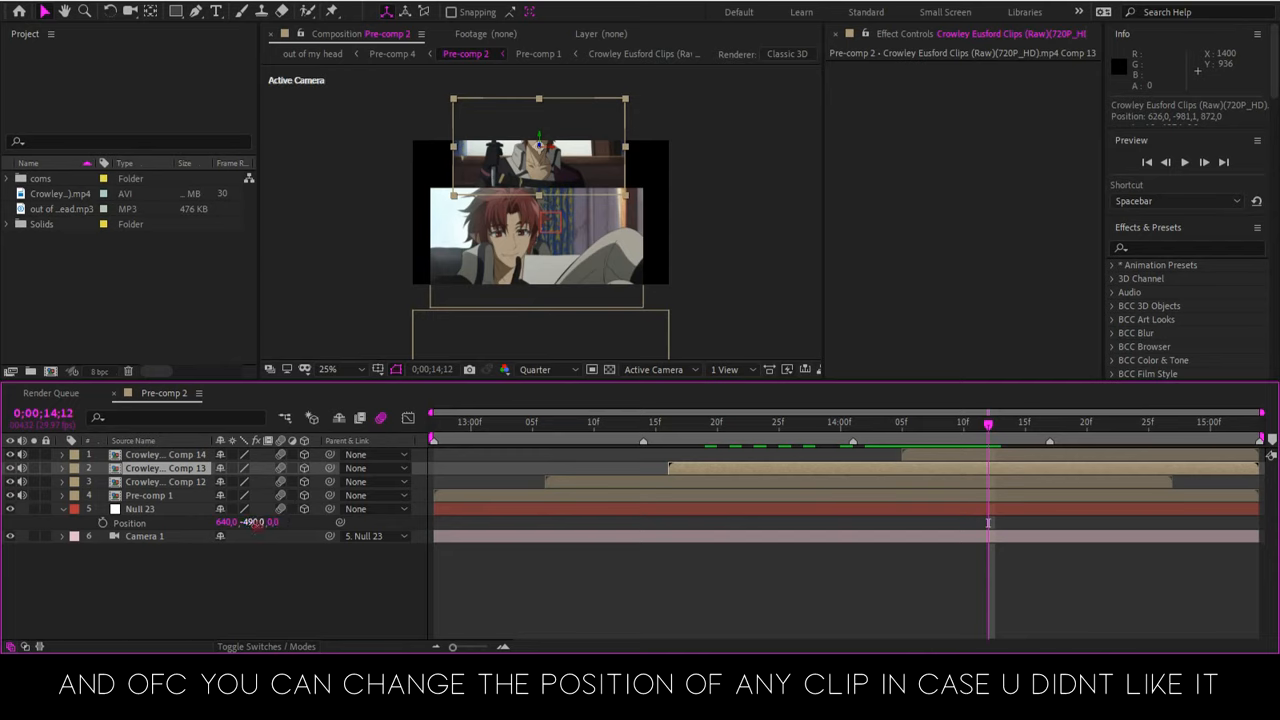
left_click_drag(257, 524, 330, 22)
left_click(510, 222)
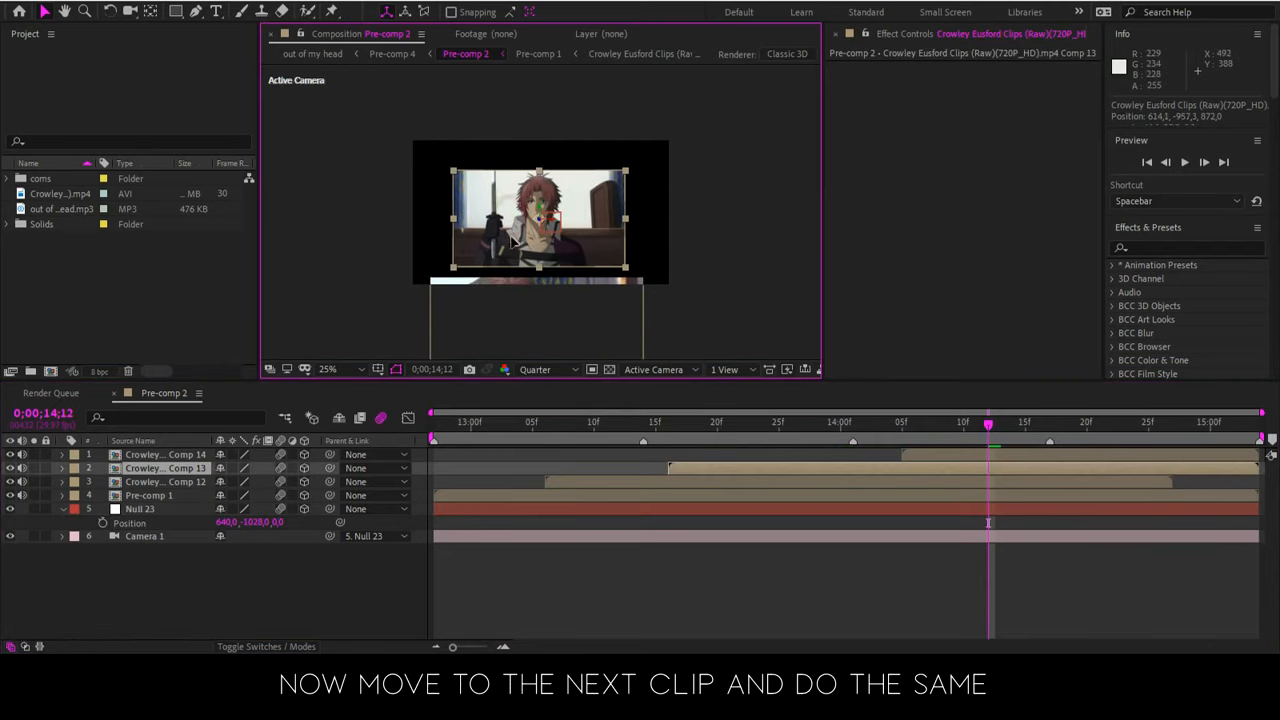
left_click_drag(511, 240, 515, 231)
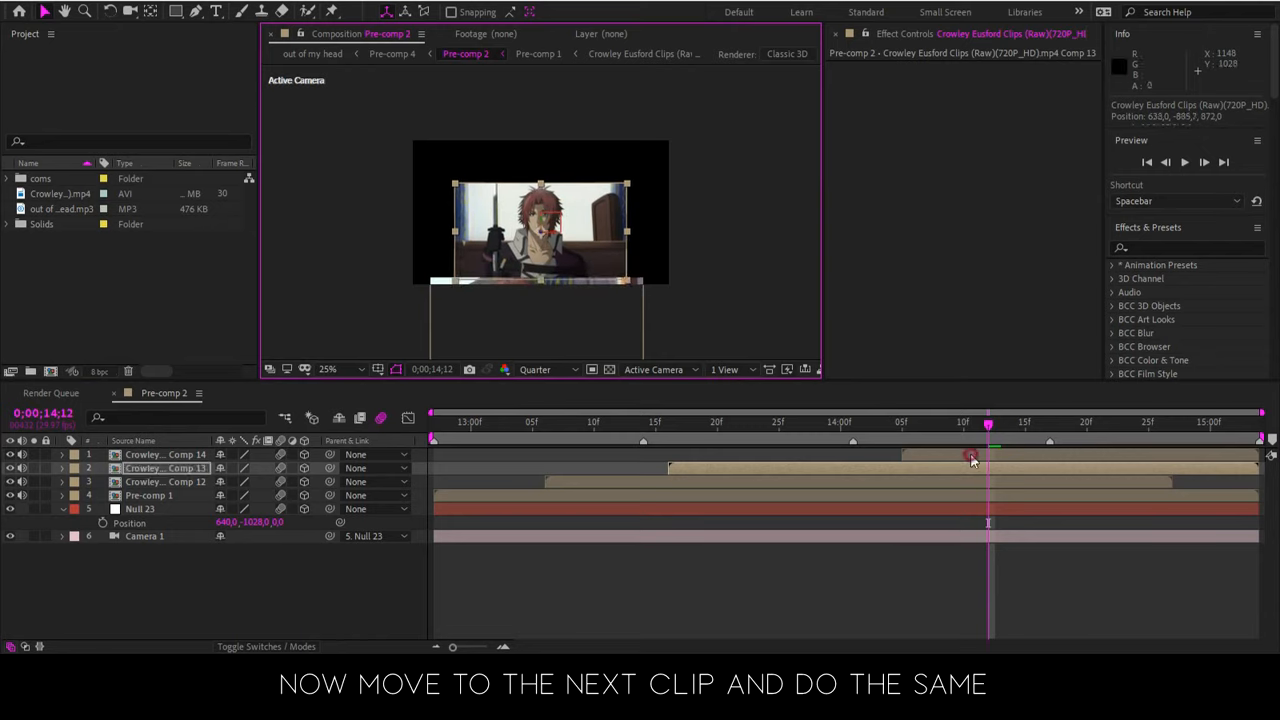
Place Comp 14 above and behind Comp 13 at about 624, -1568, 1236
left_click(970, 456)
key("p")
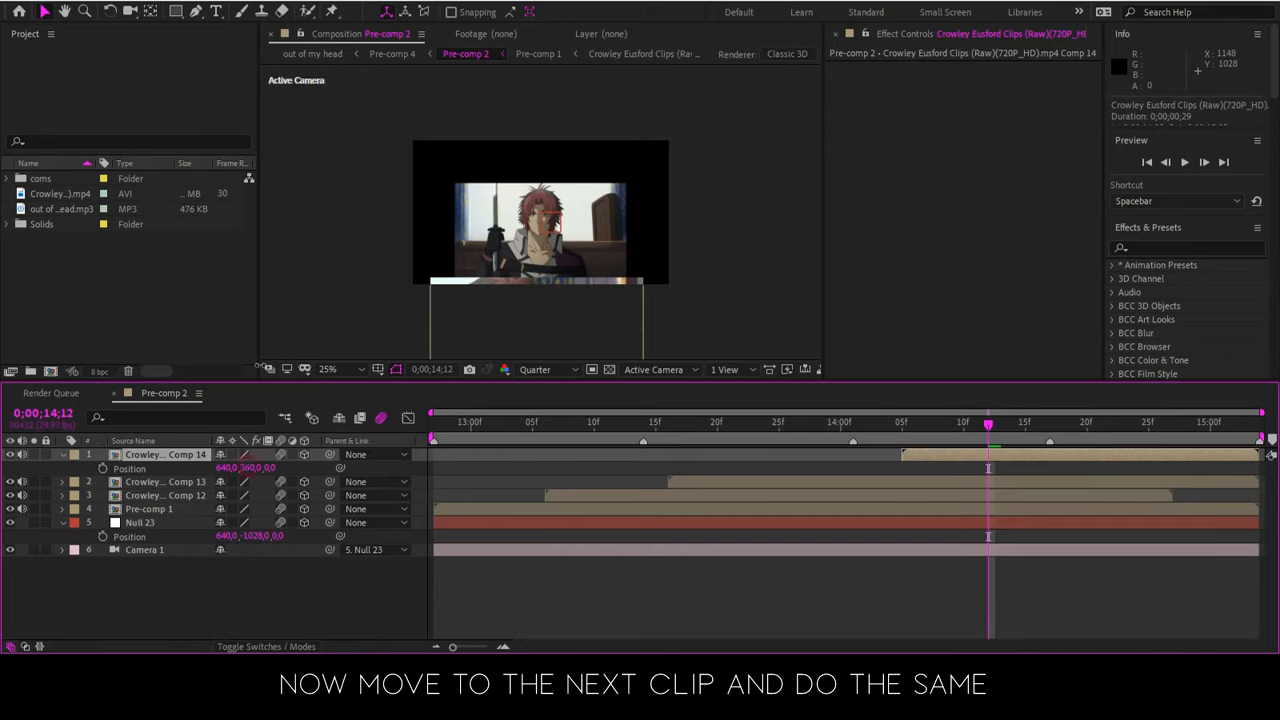
left_click_drag(262, 366, 286, 120)
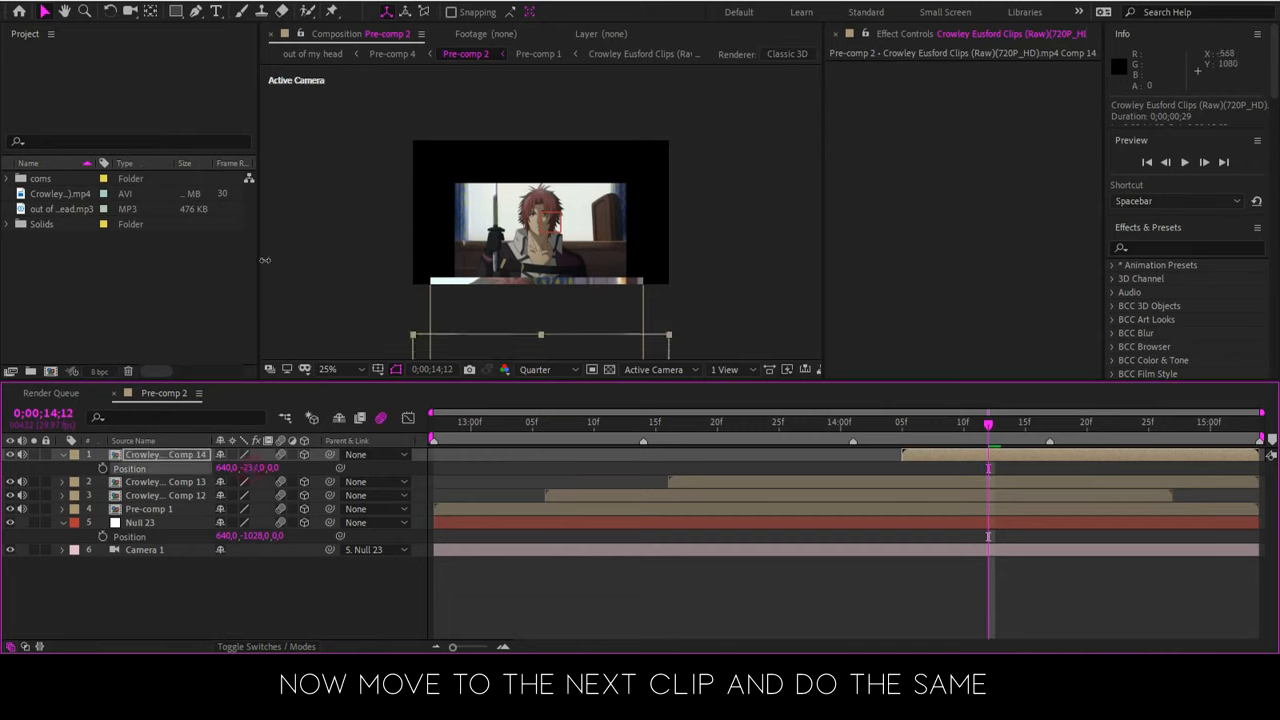
left_click_drag(523, 310, 517, 180)
left_click_drag(537, 263, 294, 412)
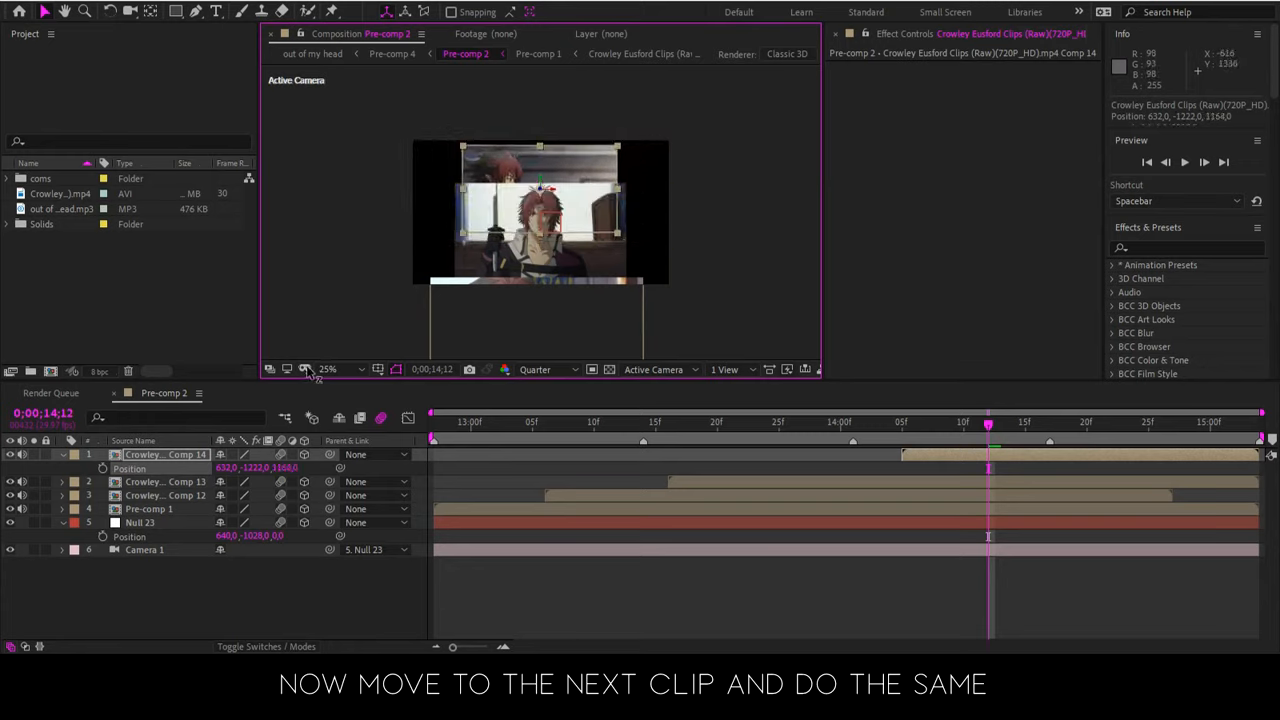
mouse_move(511, 165)
left_mouse_down()
mouse_move(536, 170)
mouse_move(528, 180)
mouse_move(494, 168)
mouse_move(498, 190)
mouse_move(522, 158)
left_mouse_up()
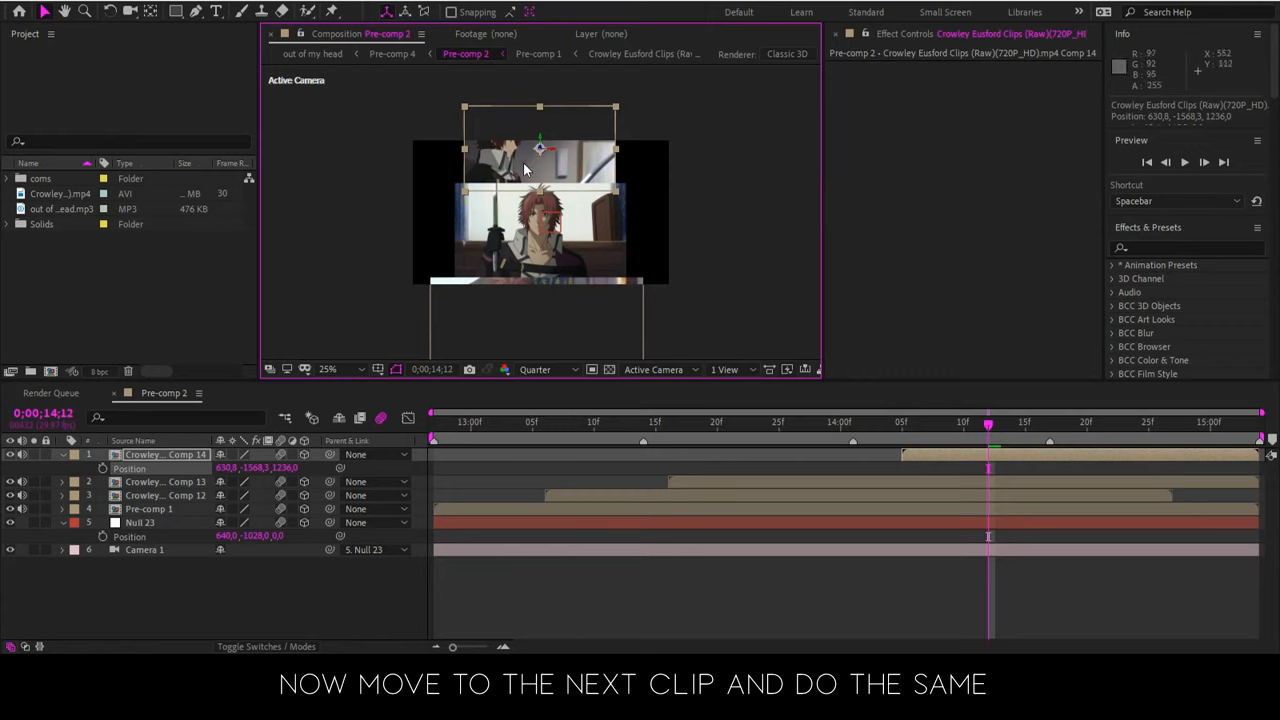
left_click_drag(540, 148, 524, 172)
key("ctrl+z")
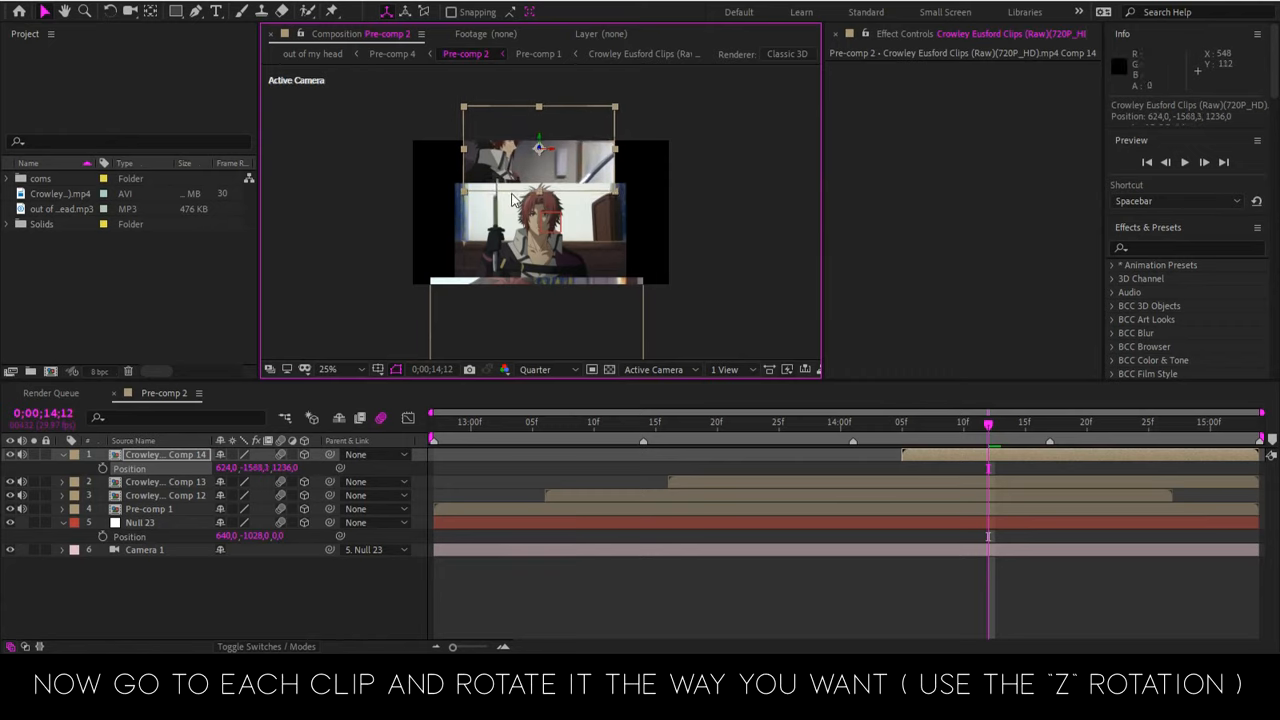
Show the rotation properties of Comp 14 and set its Z Rotation to 6°
key("r")
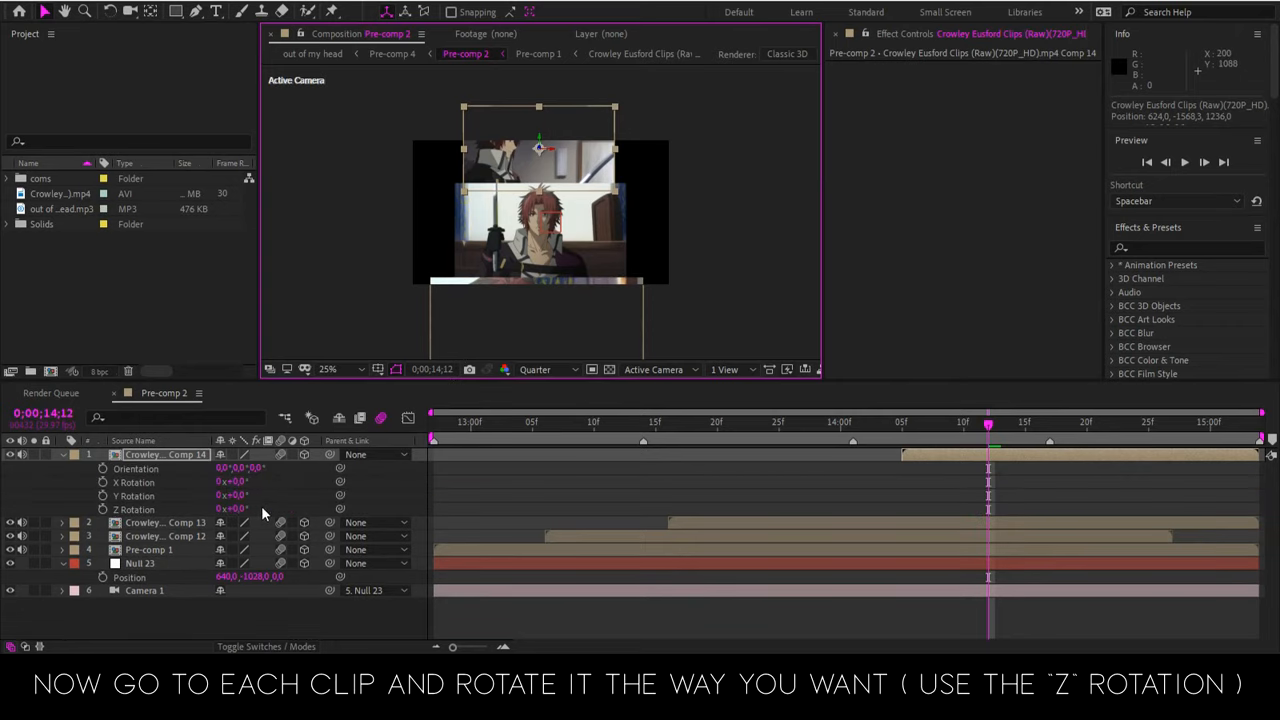
left_click(138, 510)
left_click(238, 509)
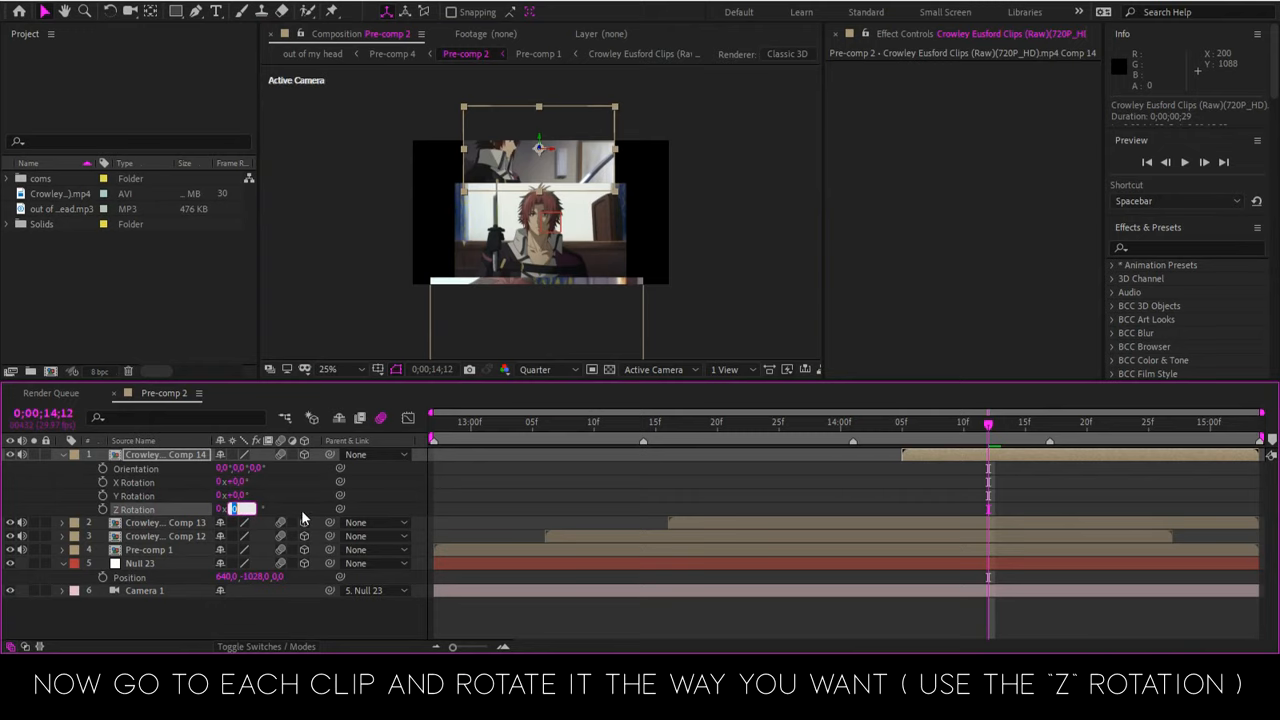
type("6")
key("Return")
Set the Z Rotation of Comp 13 to -6° and shift the clip to about 602, -868, 872
left_click(962, 520)
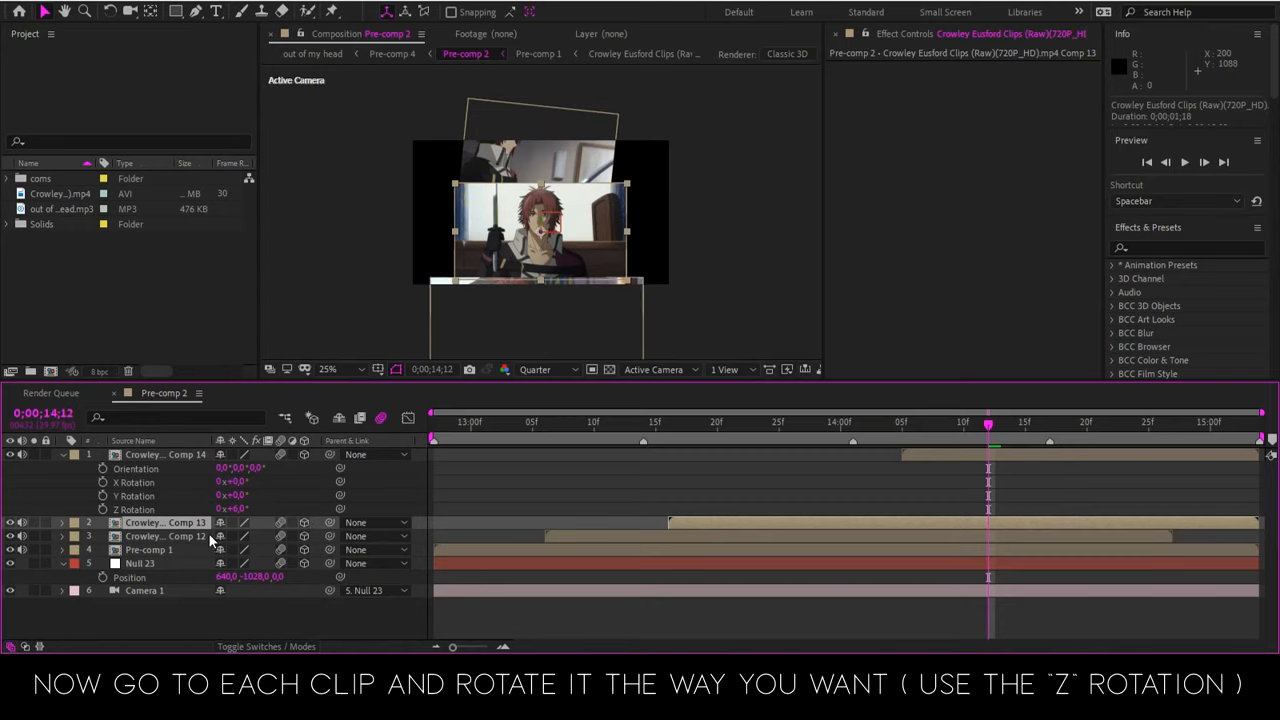
key("r")
left_click(241, 577)
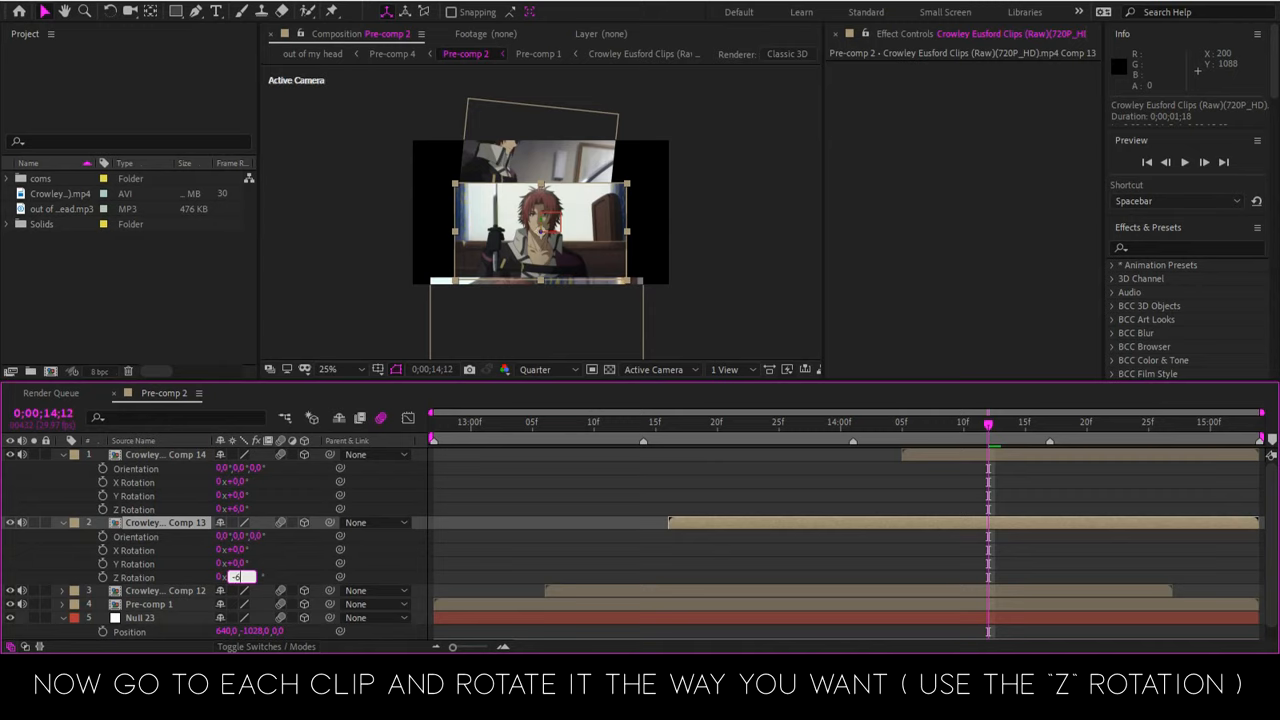
type("-6")
key("Return")
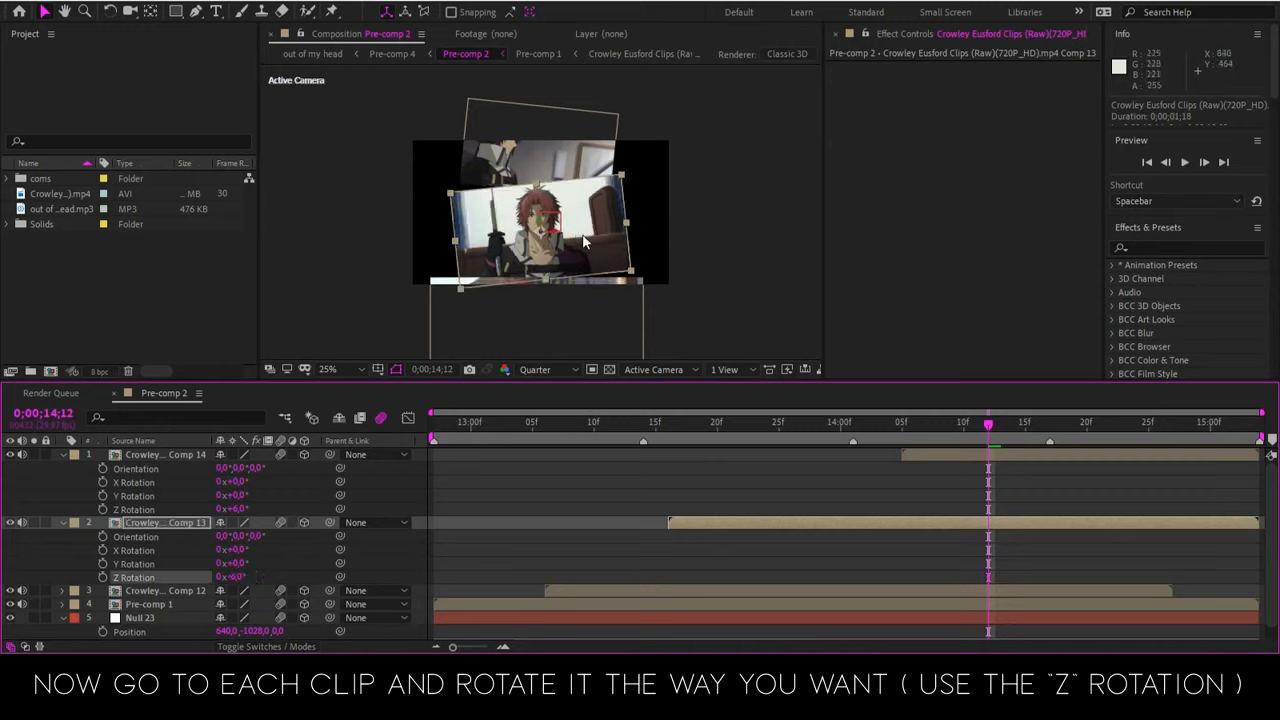
left_click_drag(593, 245, 590, 252)
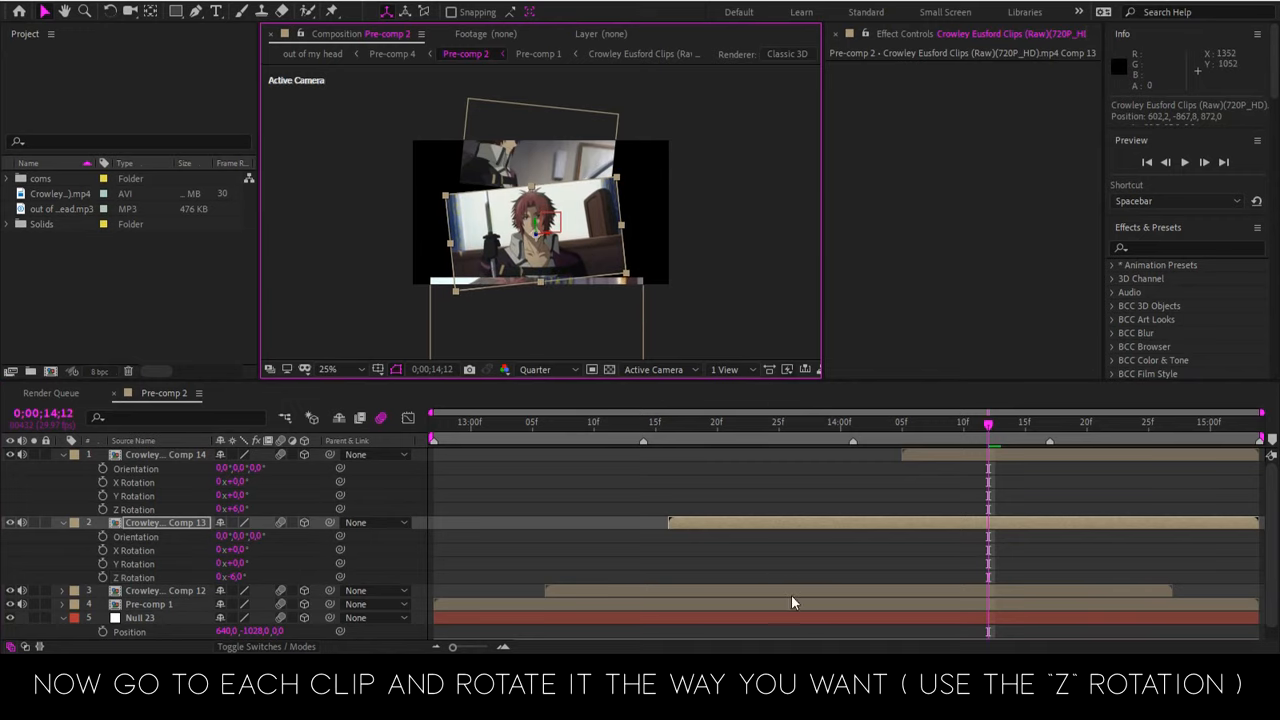
Pull the camera back by moving Null 23 to about 640, -742, -2461 so all the stacked clips can be seen
left_click(798, 620)
scroll(784, 527, "down", 1)
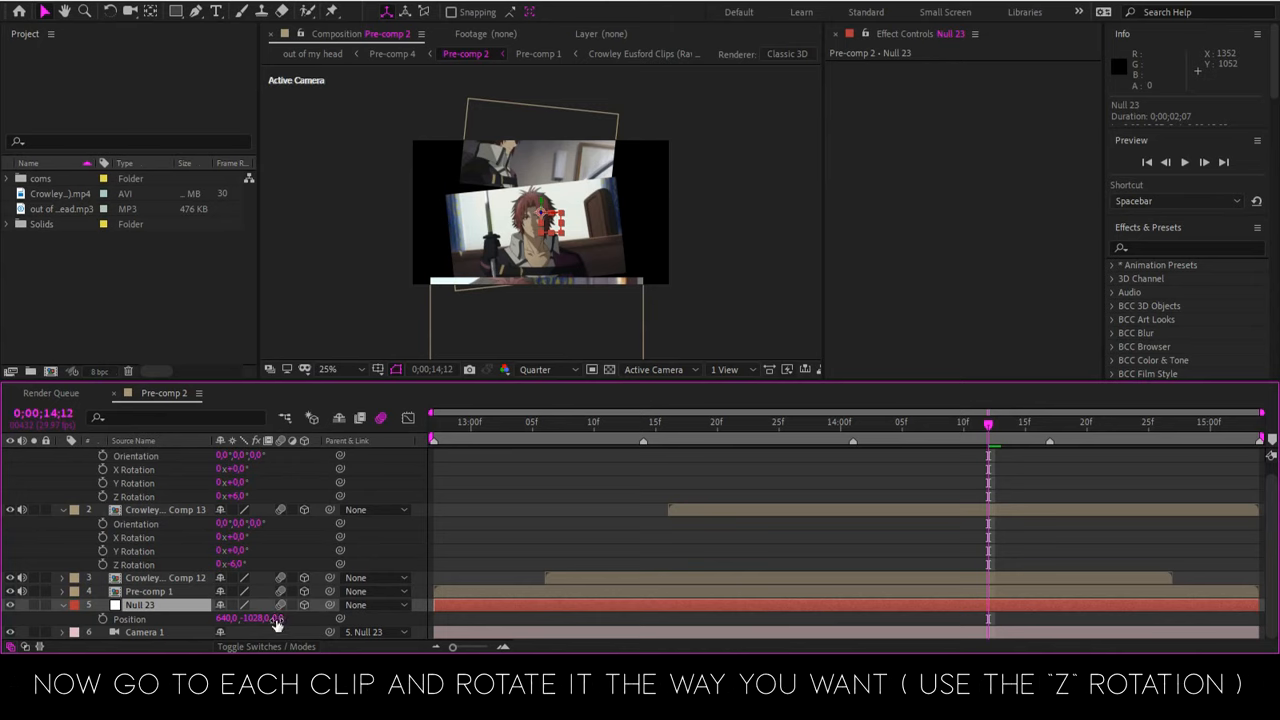
left_click_drag(277, 620, 57, 620)
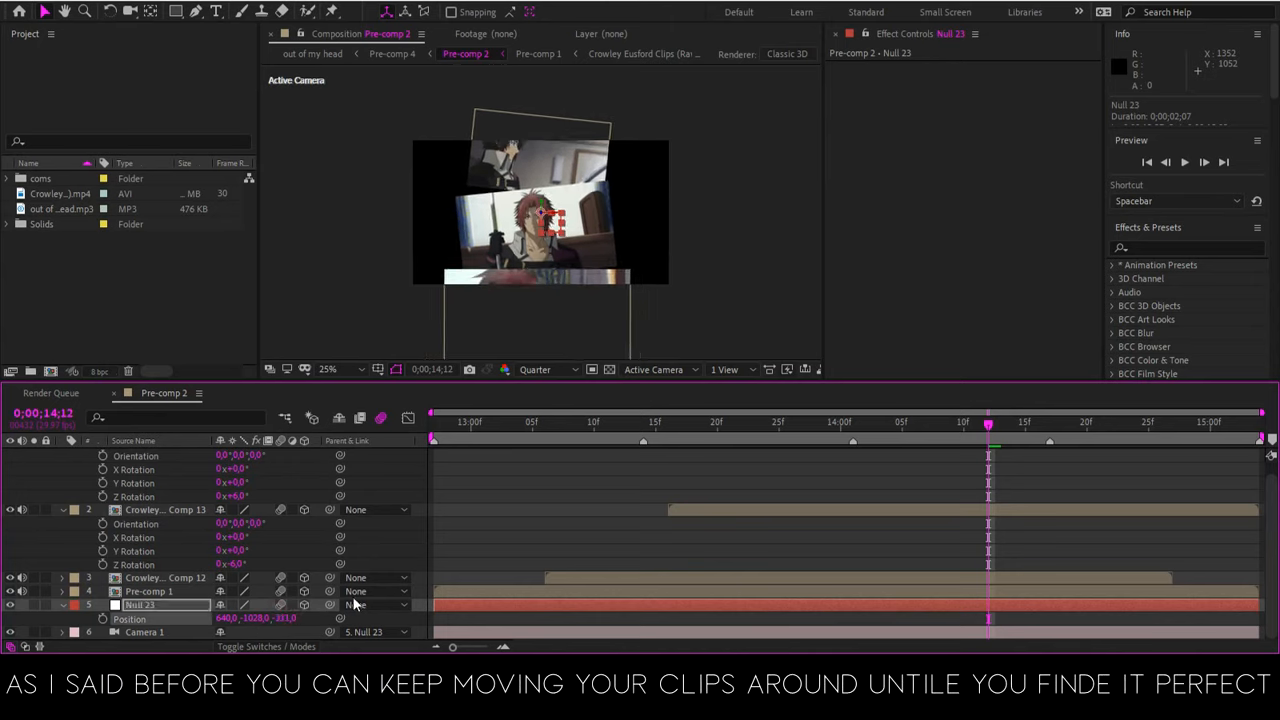
left_click_drag(286, 620, 165, 620)
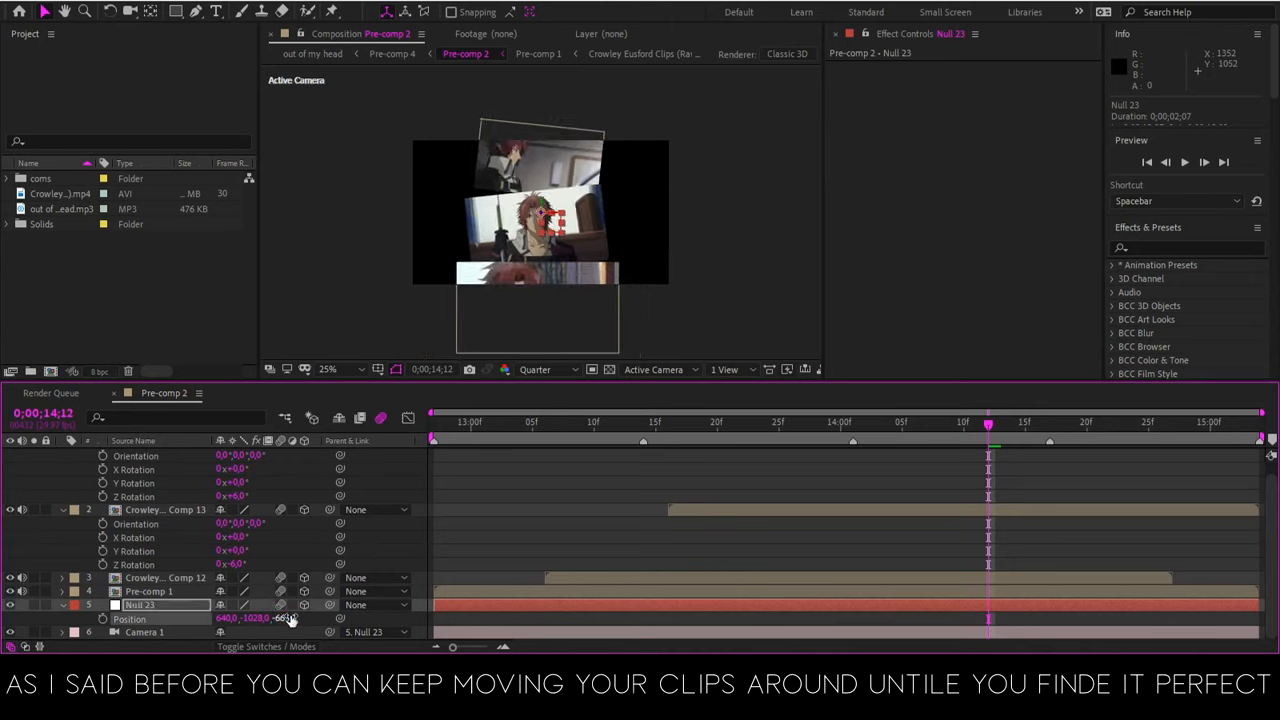
left_click_drag(287, 620, 47, 620)
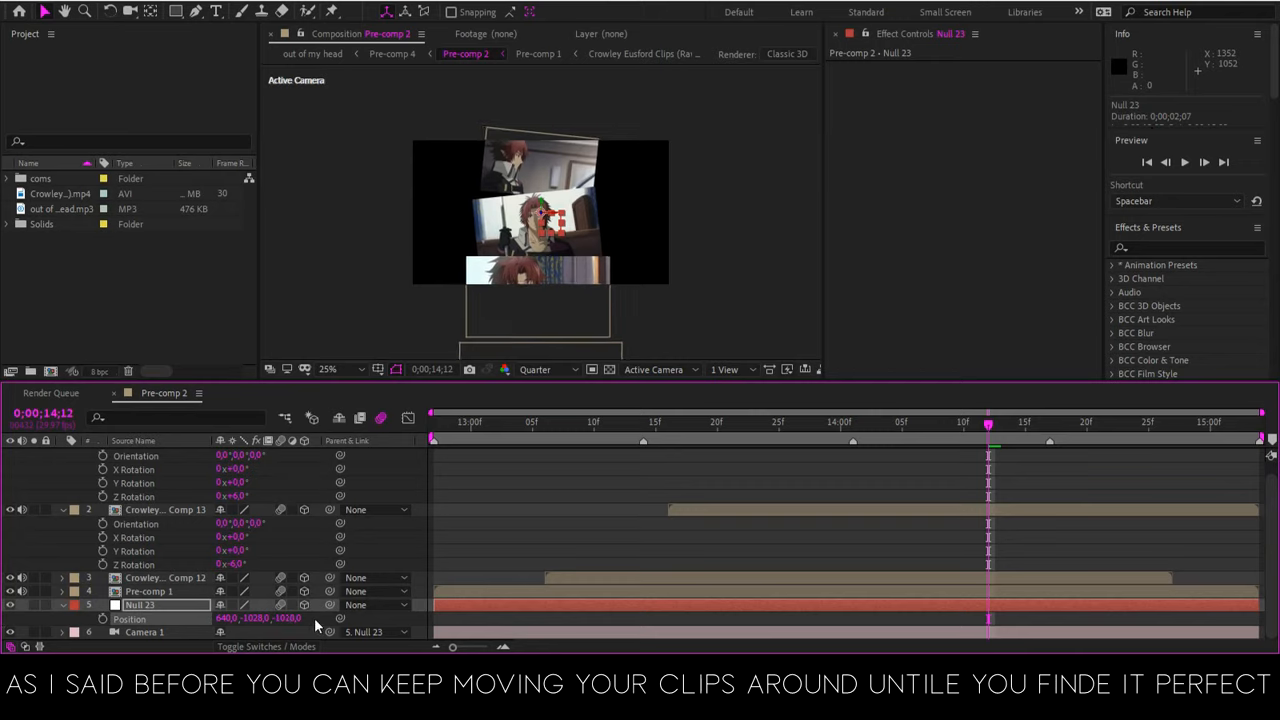
left_click_drag(287, 620, 40, 620)
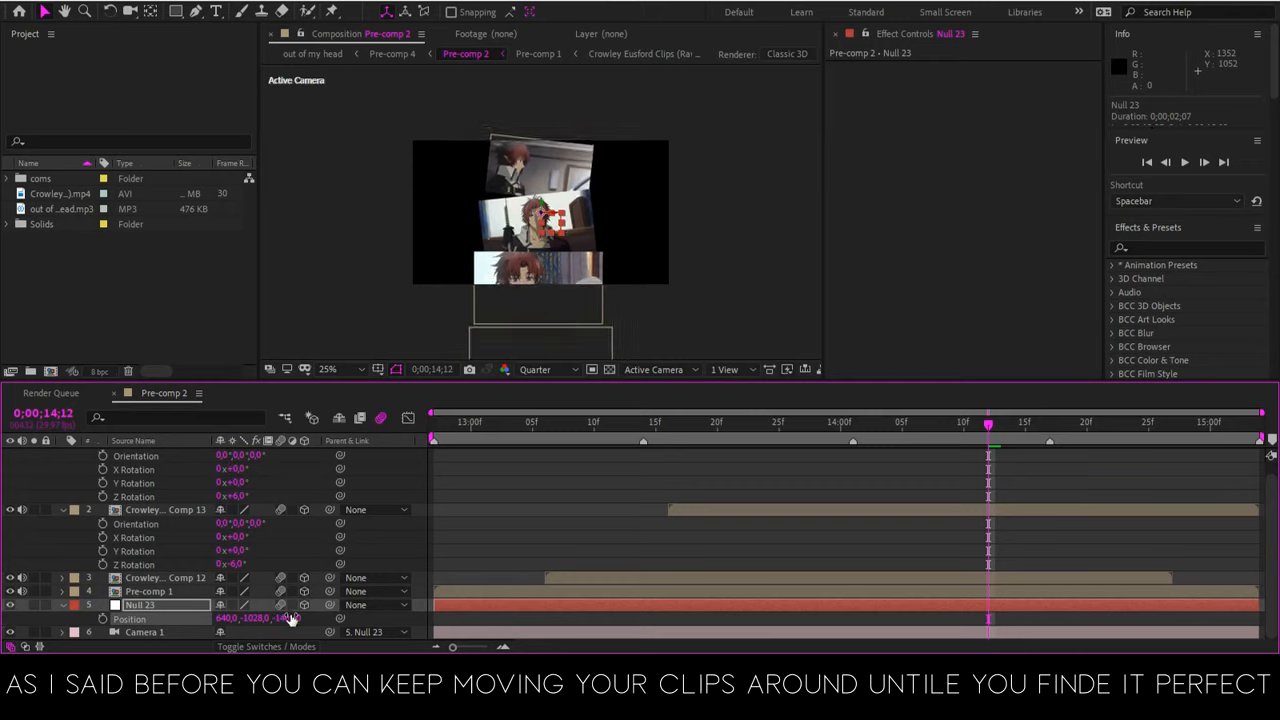
left_click_drag(289, 619, 105, 615)
mouse_move(258, 619)
left_mouse_down()
mouse_move(244, 572)
mouse_move(281, 646)
mouse_move(250, 620)
left_mouse_up()
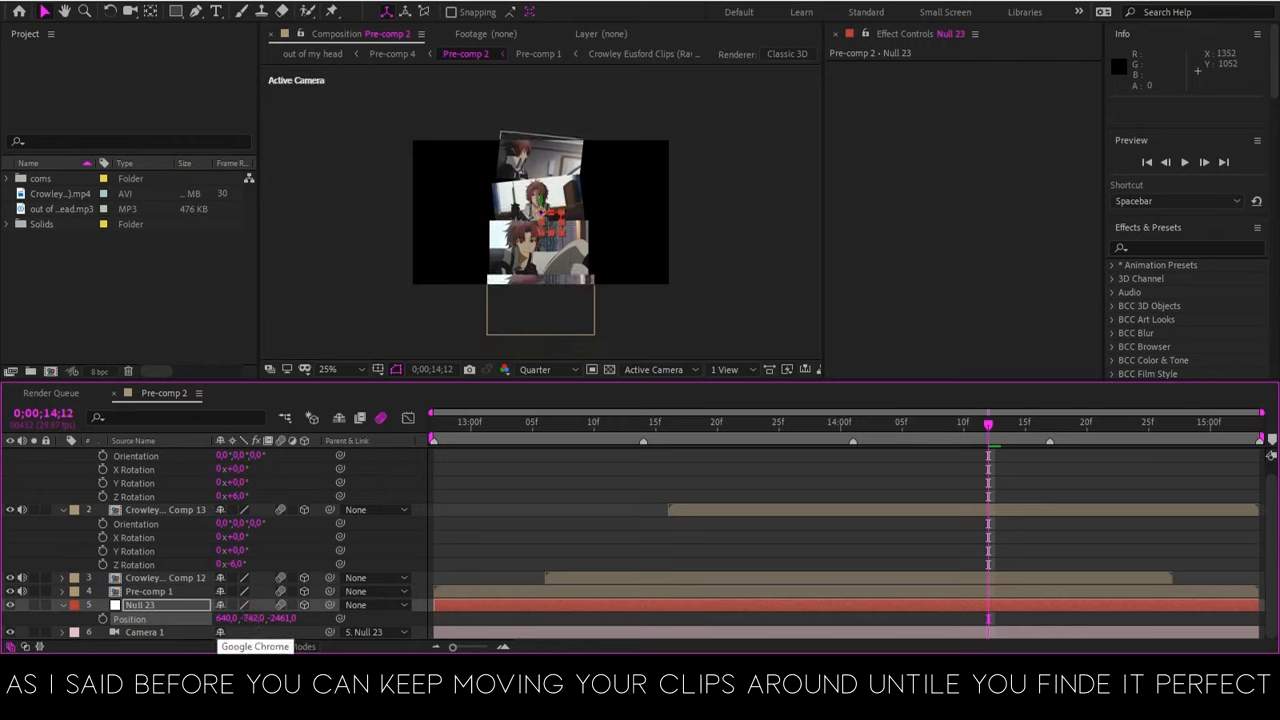
Show the rotation properties of Comp 12 and set its Z Rotation to 6°
left_click(890, 580)
key("r")
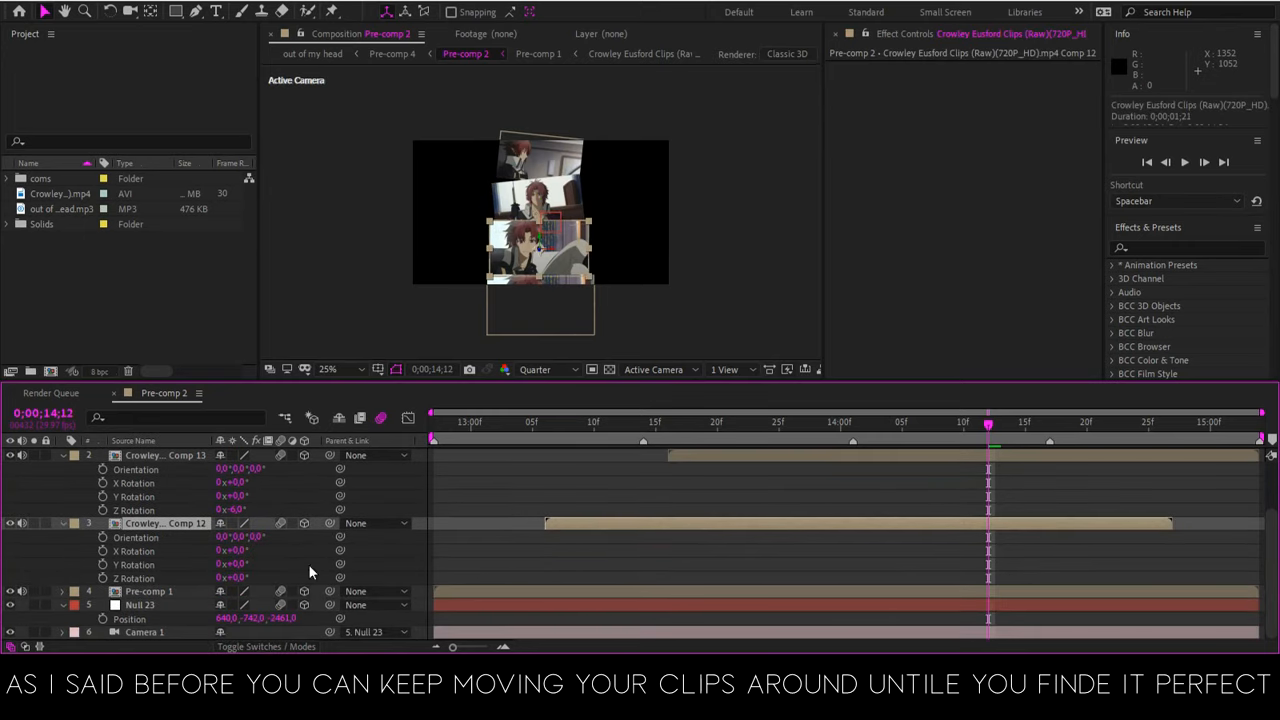
left_click(233, 578)
type("6")
left_click(554, 549)
Show the rotation properties of Pre-comp 1 and set its Z Rotation to -6°
left_click(178, 595)
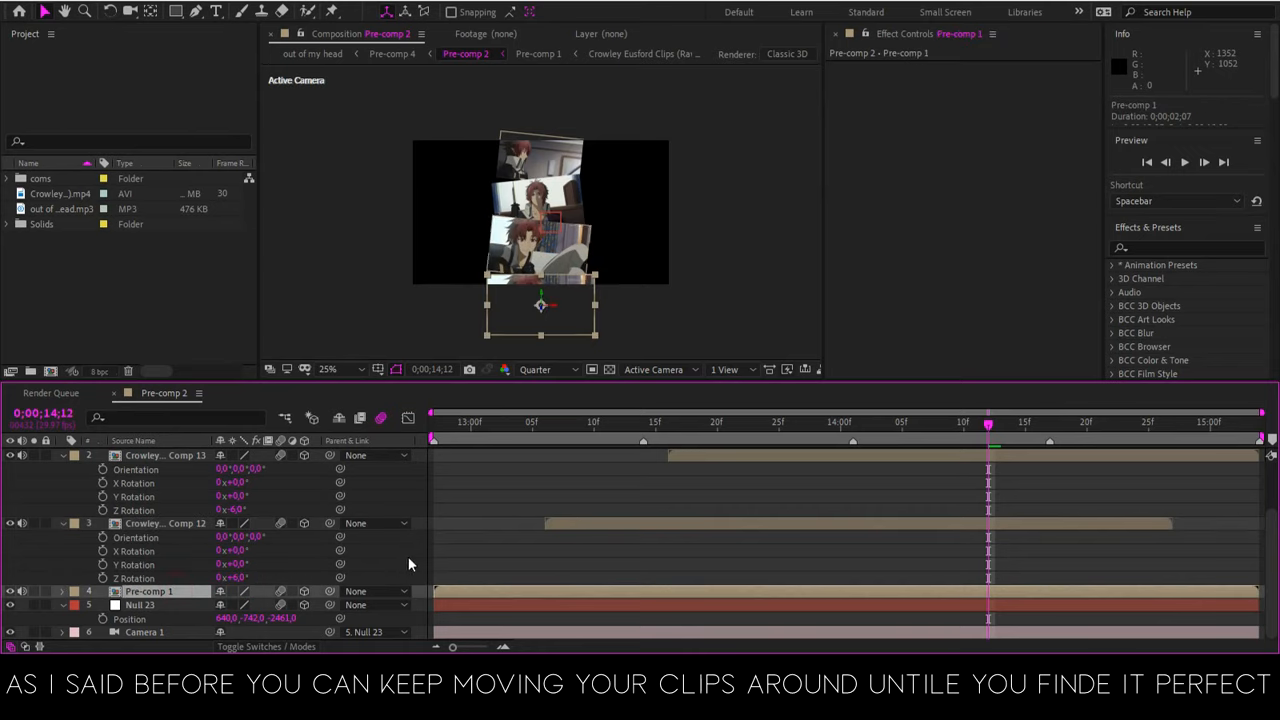
key("r")
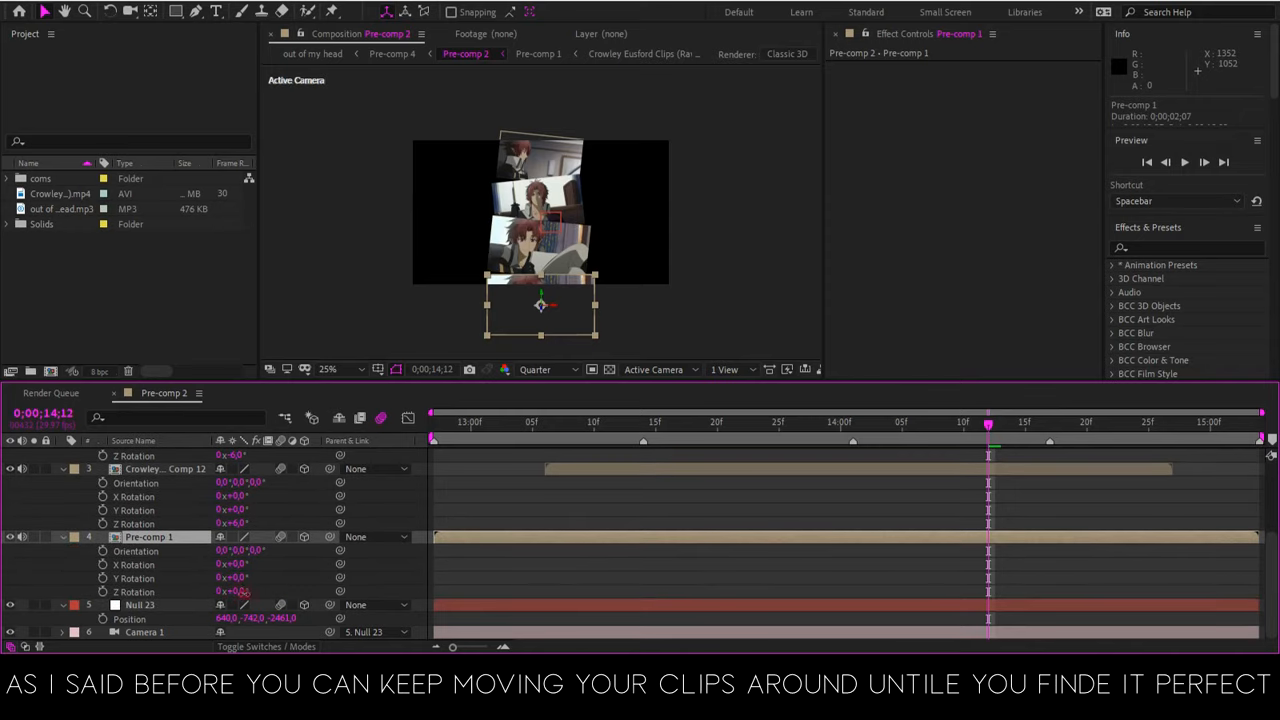
left_click(240, 592)
key("Return")
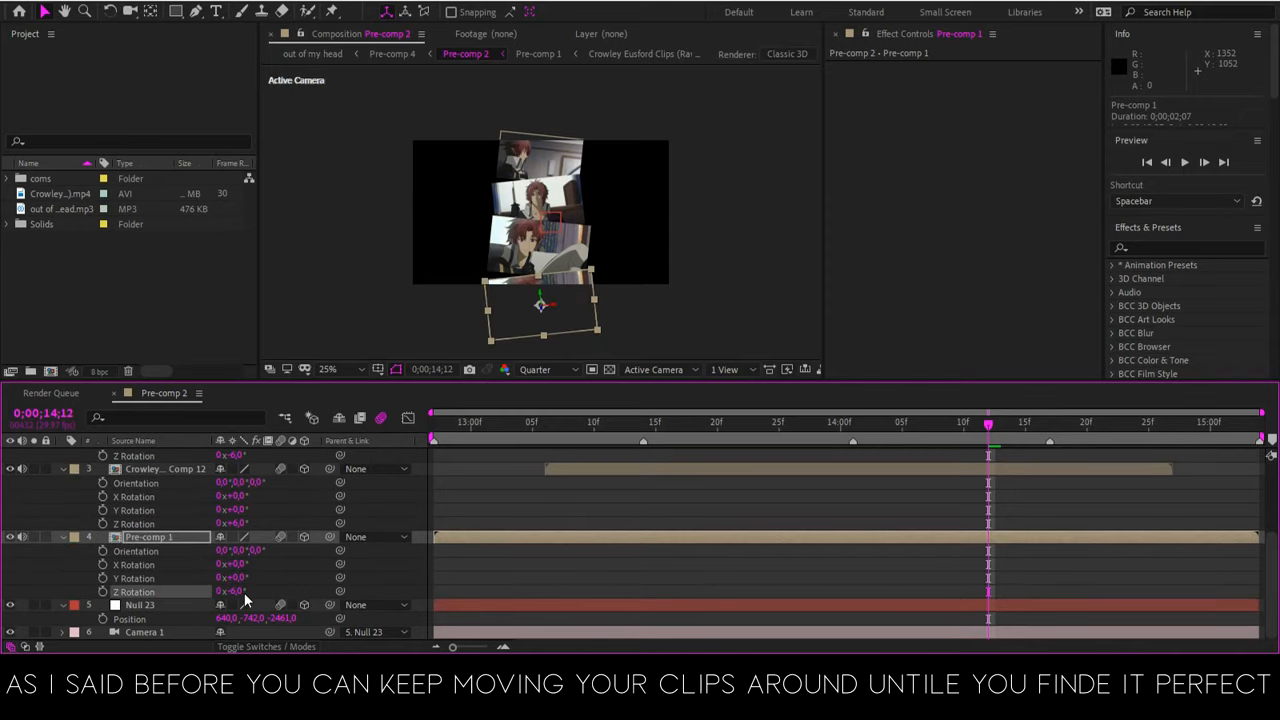
Lower Comp 12 to about 626, -194, 360 and Comp 13 to about 637, -787, 872 to tighten the stack
left_click(548, 250)
left_click_drag(549, 251, 550, 256)
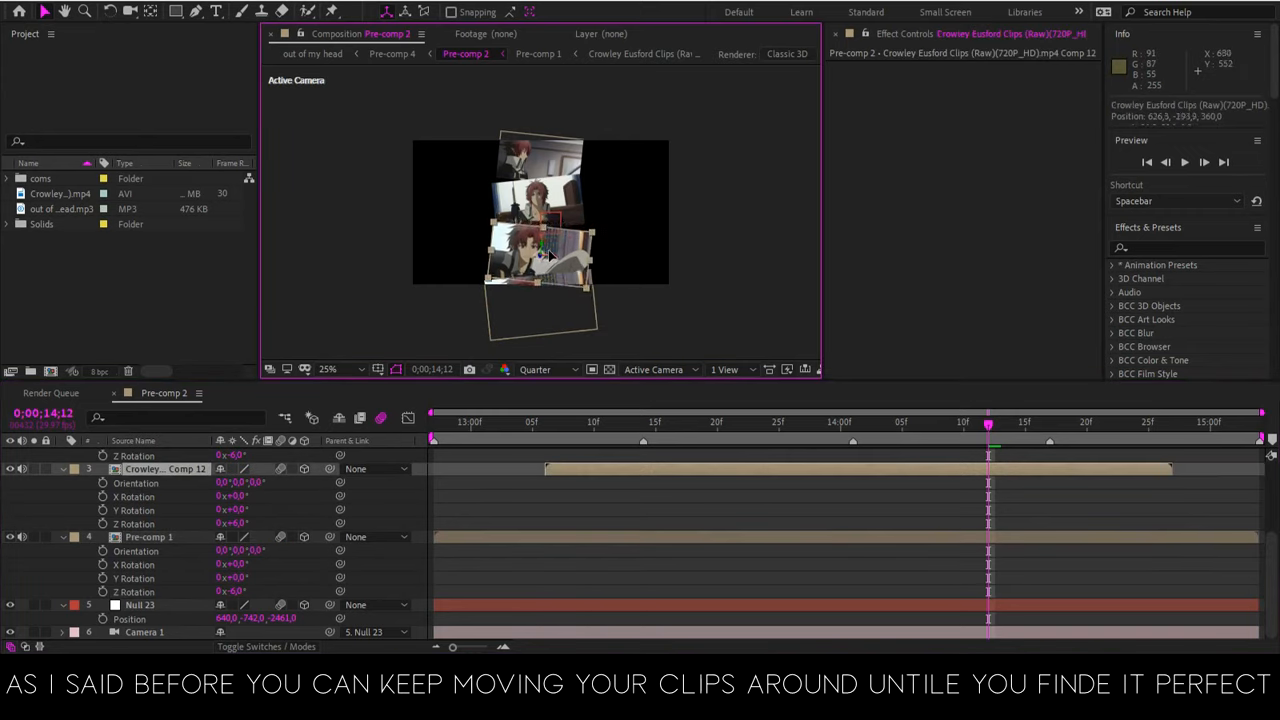
left_click_drag(549, 193, 556, 200)
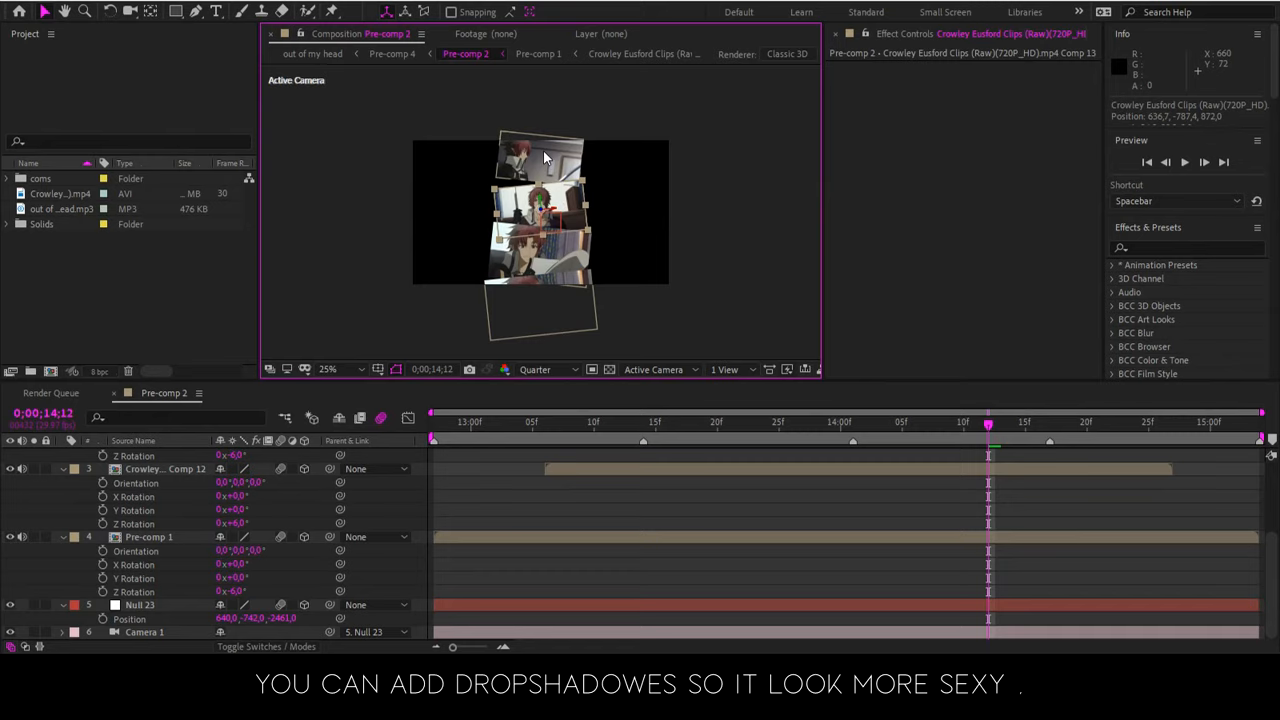
Lower Comp 14 to about 636, -1371, 1236 and shift Comp 13 to about 671, -754, 872
left_click_drag(545, 154, 542, 168)
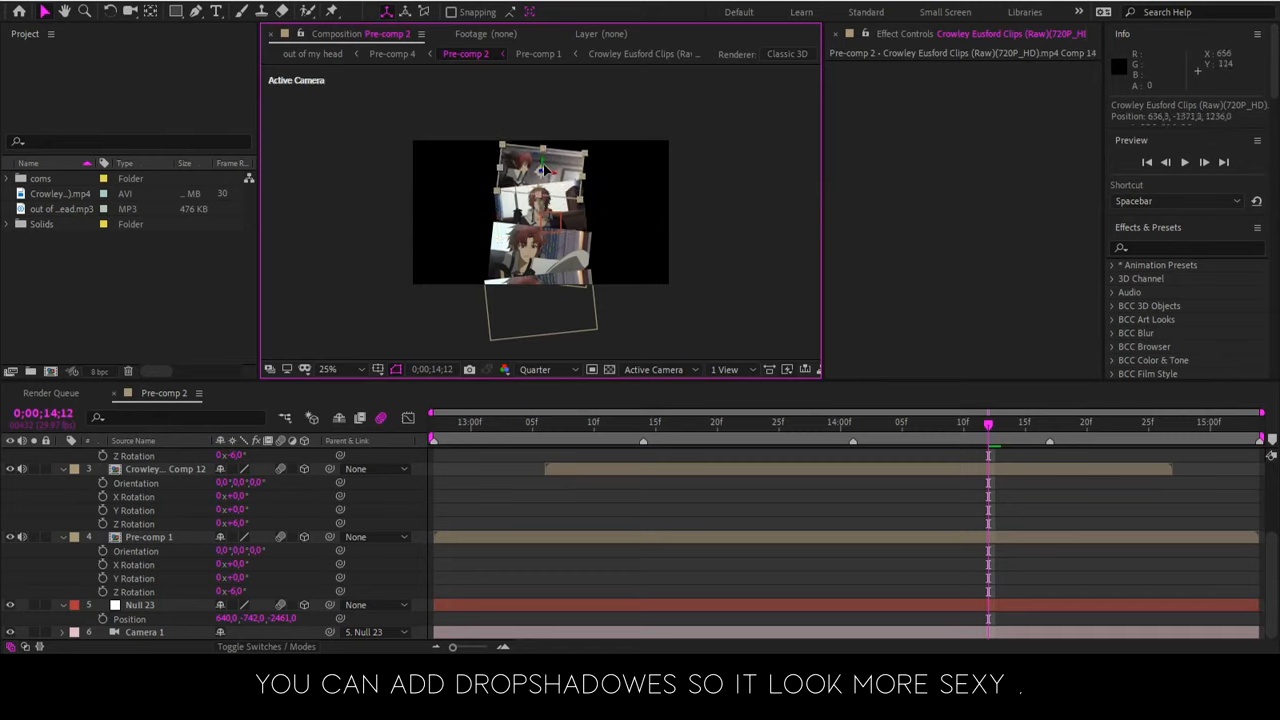
left_click(563, 208)
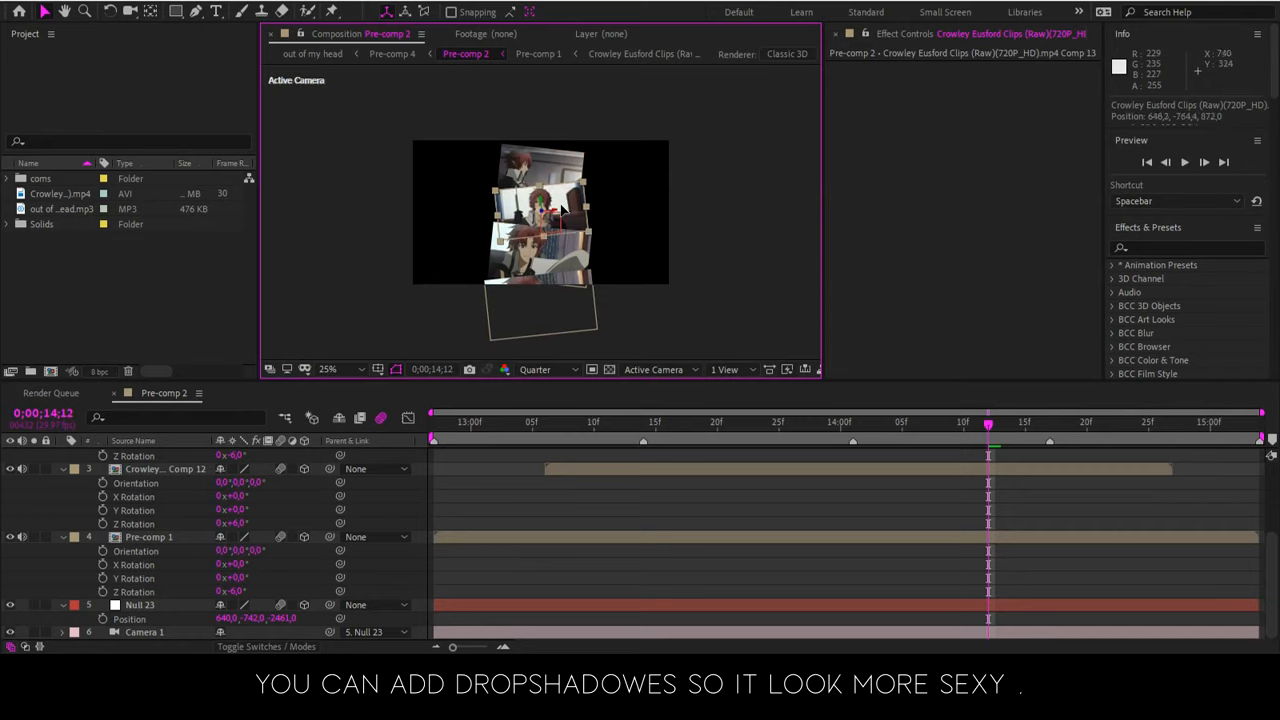
left_click(648, 347)
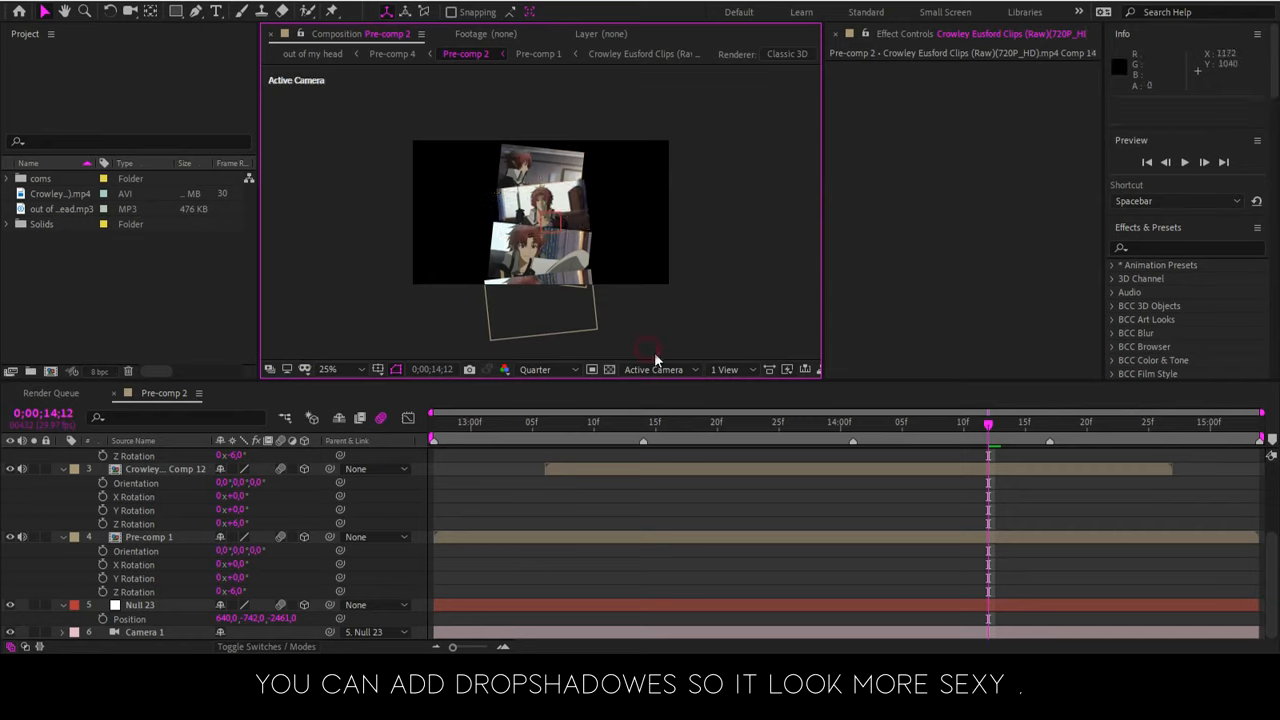
left_click(578, 205)
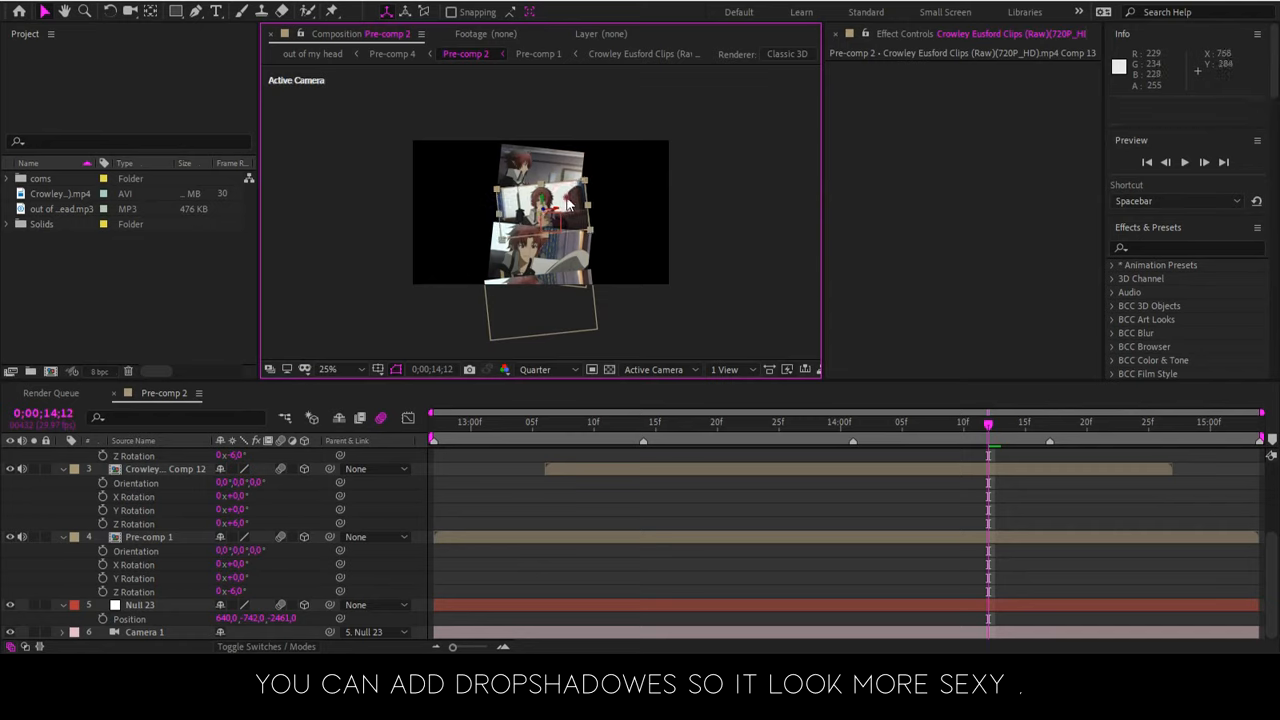
left_click_drag(570, 198, 566, 202)
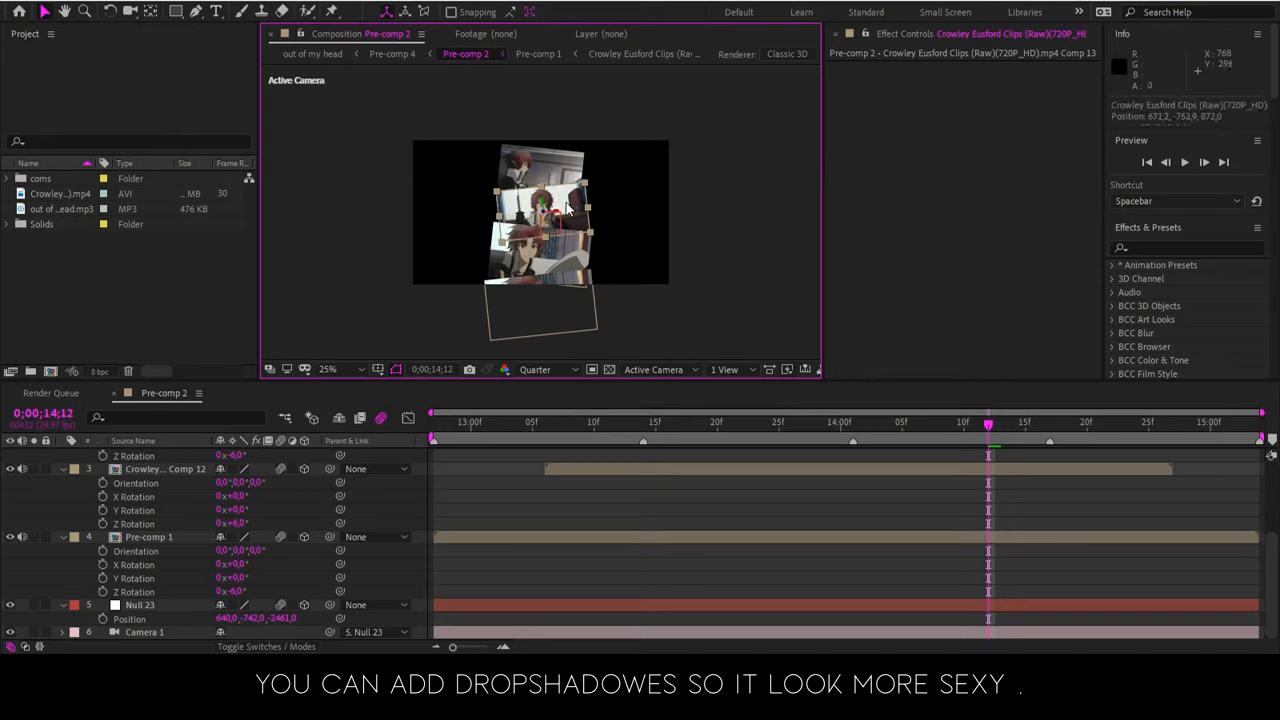
Set the Z position of Null 23 to 0
left_click(170, 619)
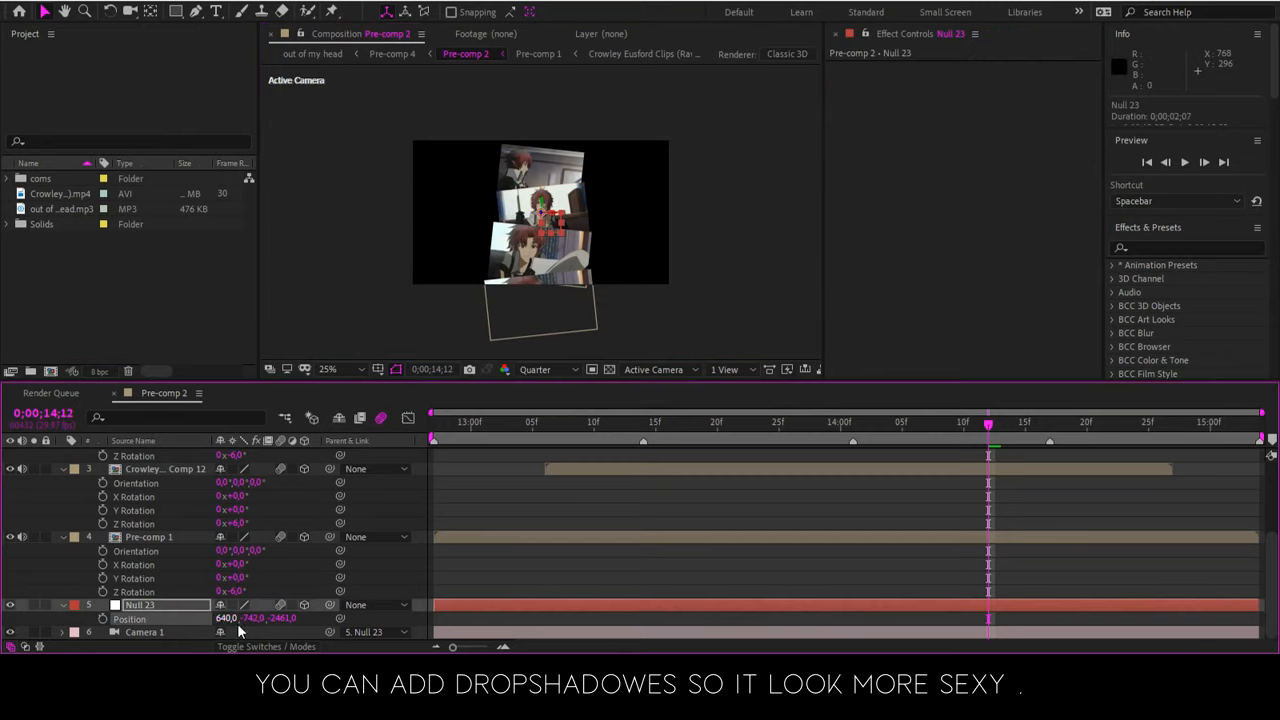
left_click(282, 618)
type("0")
key("Return")
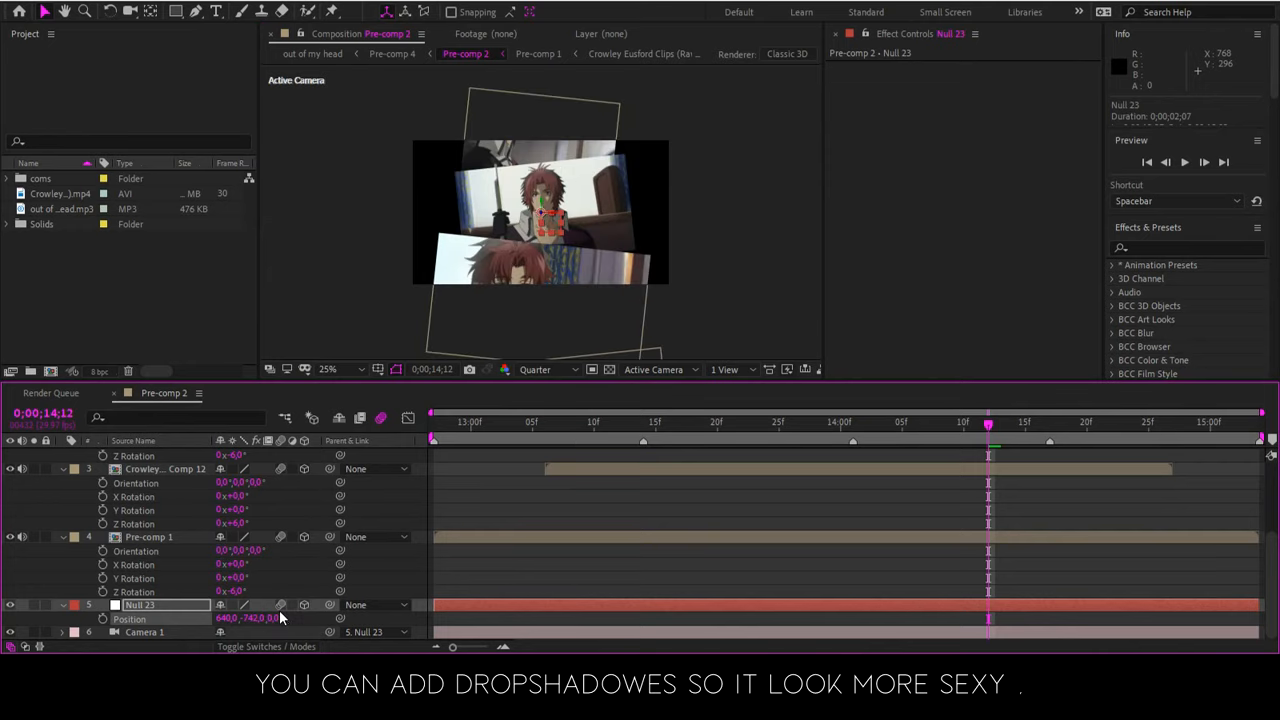
With Comp 12 selected, search the effects for s_drop and highlight the Sapphire S_DropShadow effect
left_click(651, 541)
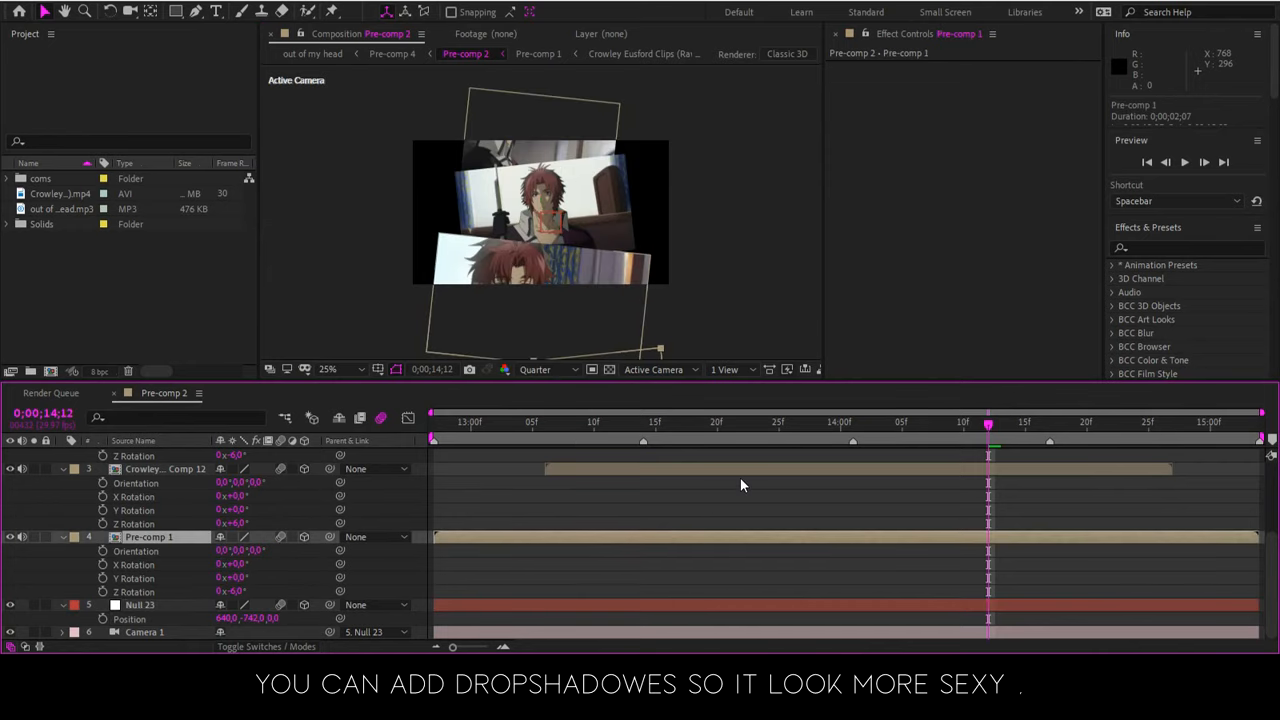
left_click(793, 470)
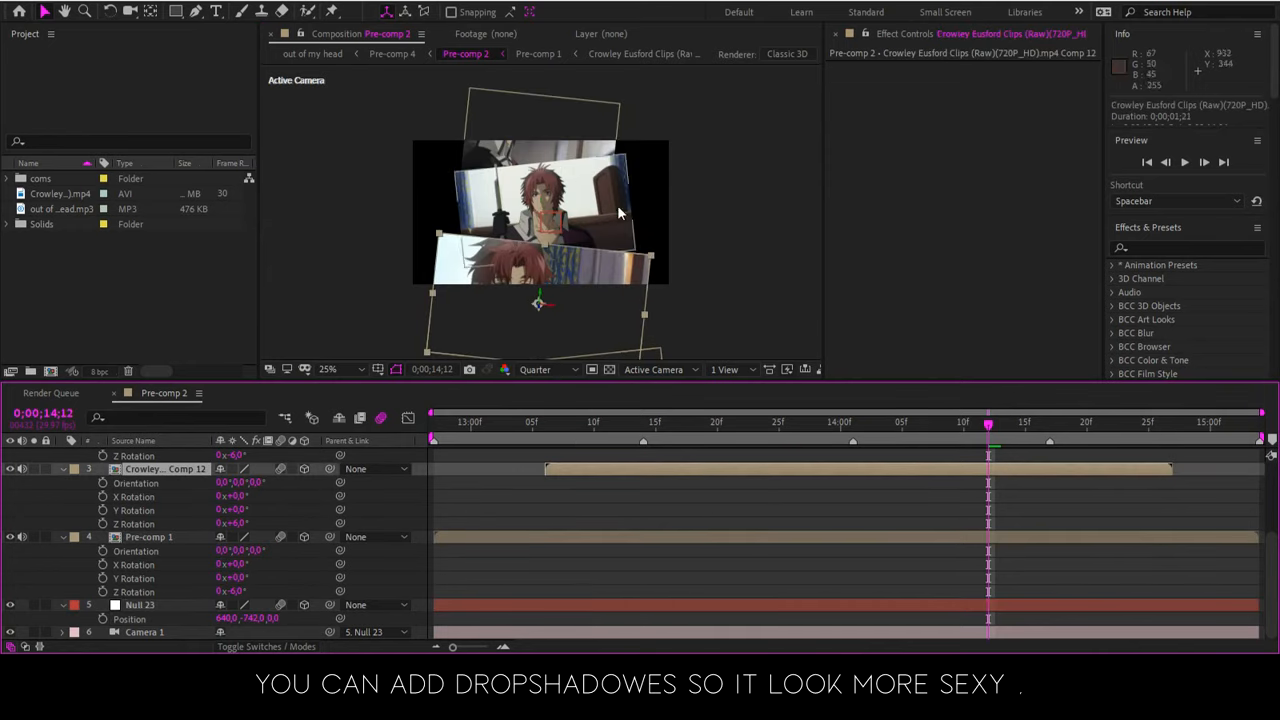
left_click(1190, 250)
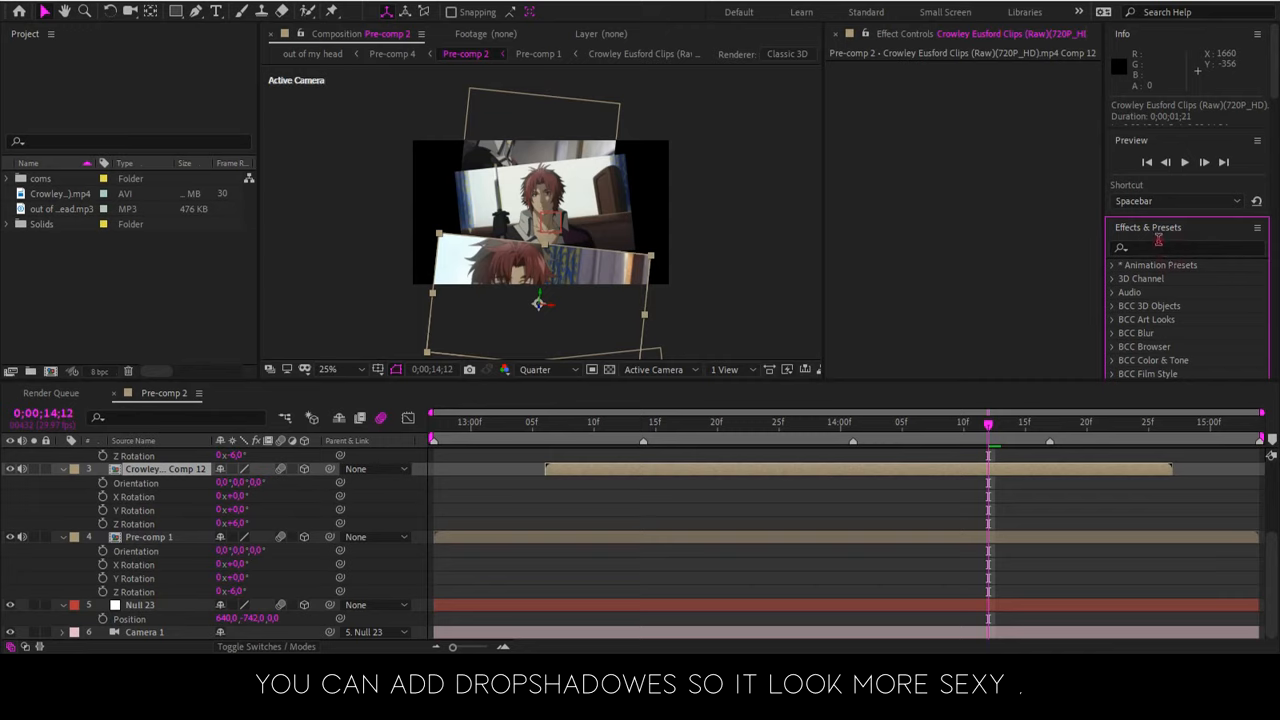
left_click(1046, 249)
left_click(1145, 250)
left_click(1179, 247)
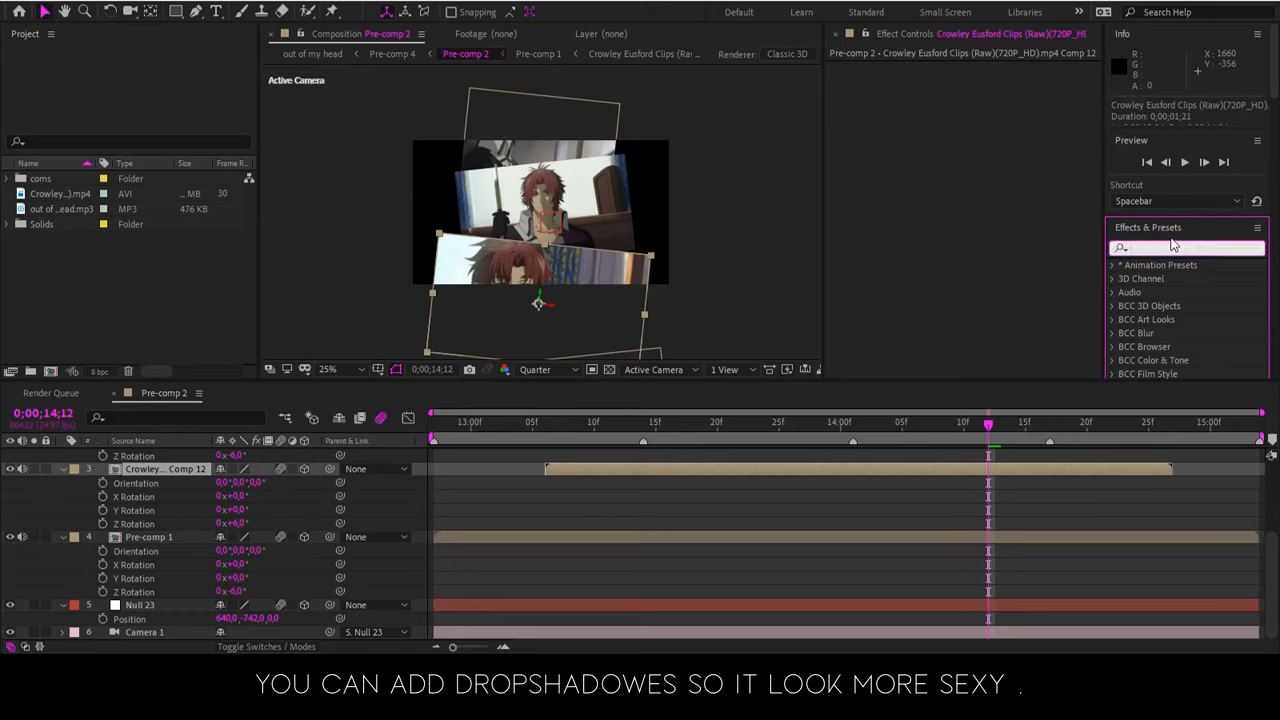
type("s_")
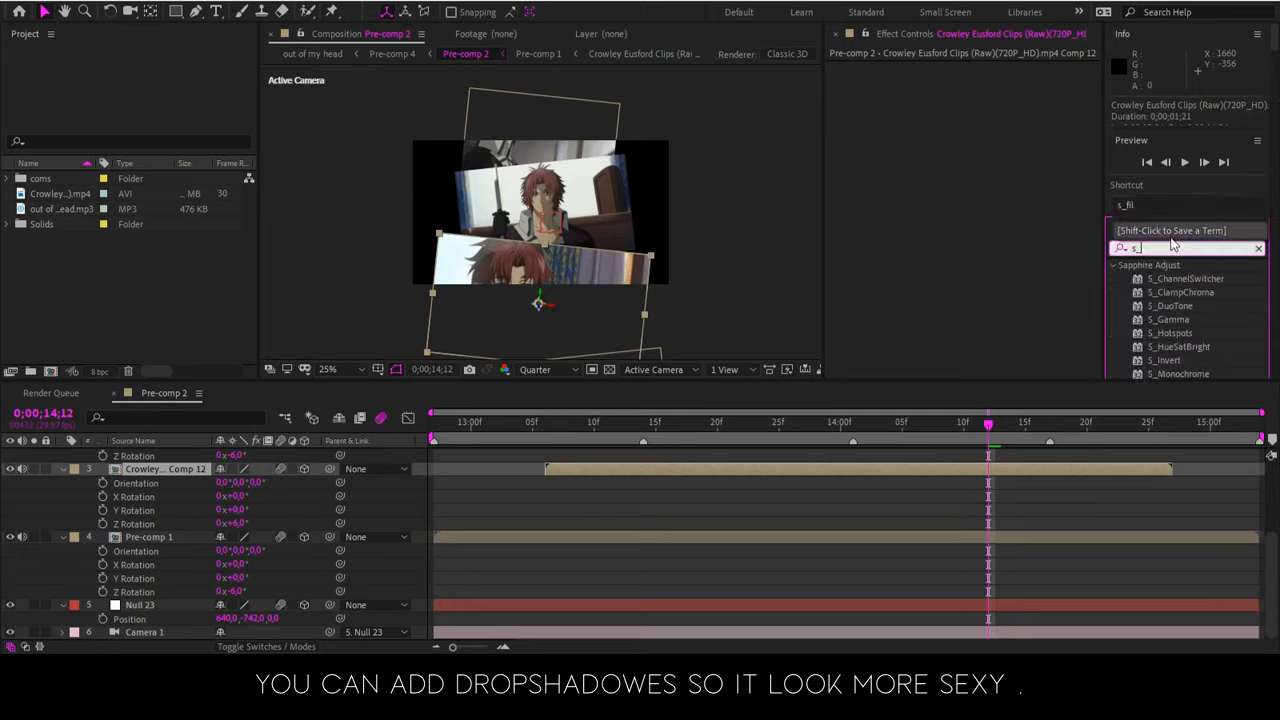
type("drop")
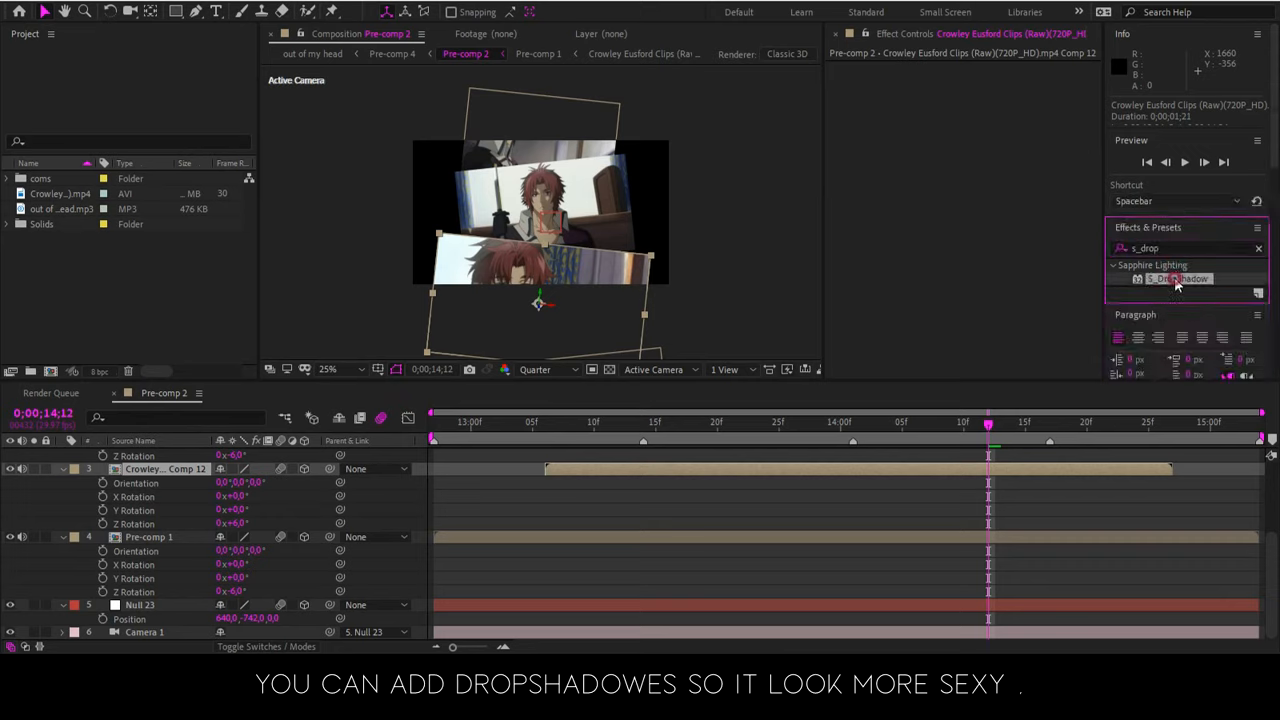
left_click(1176, 279)
Reset the Position property of Null 23 to its default and keep the null selected
left_click(140, 605)
right_click(177, 618)
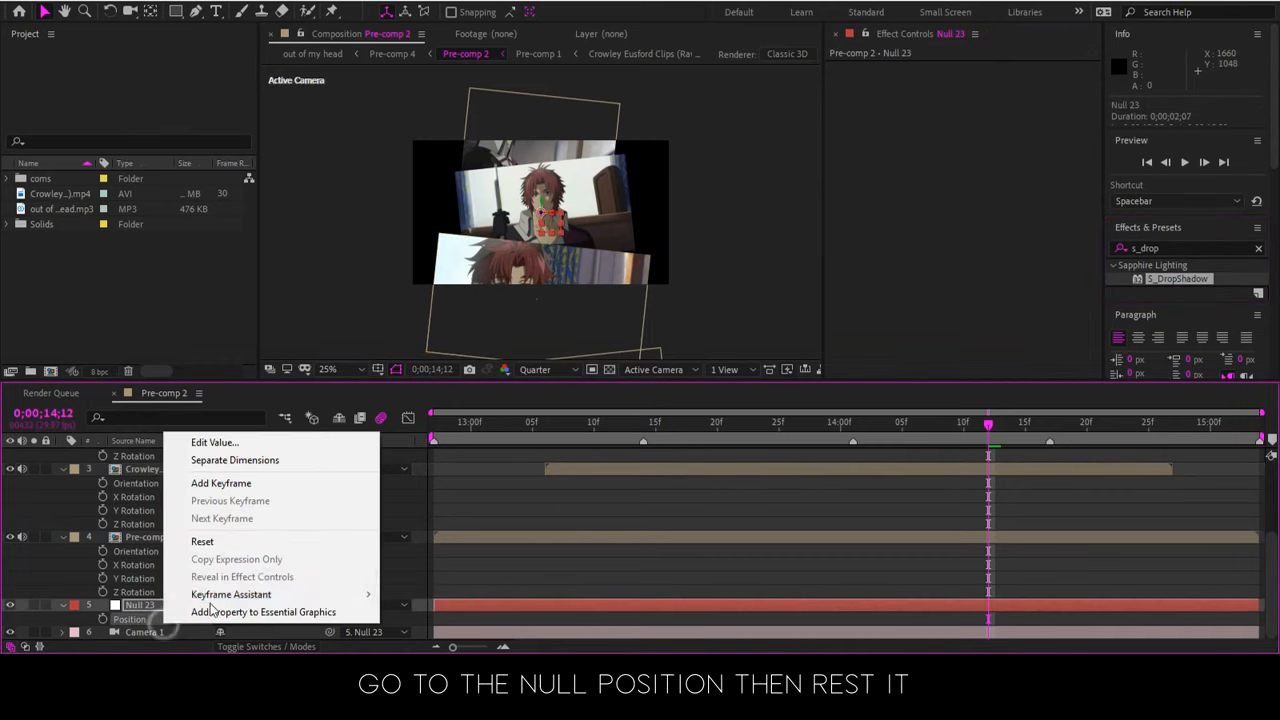
left_click(271, 543)
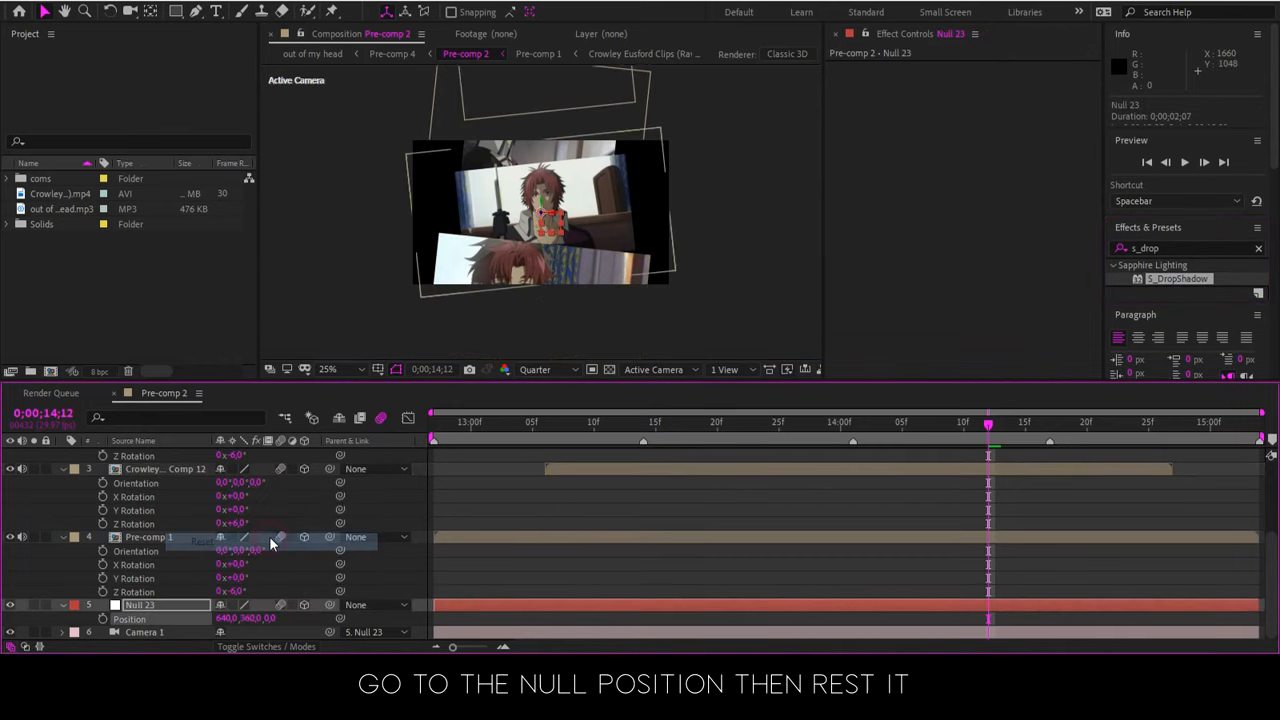
left_click(643, 572)
left_click(615, 607)
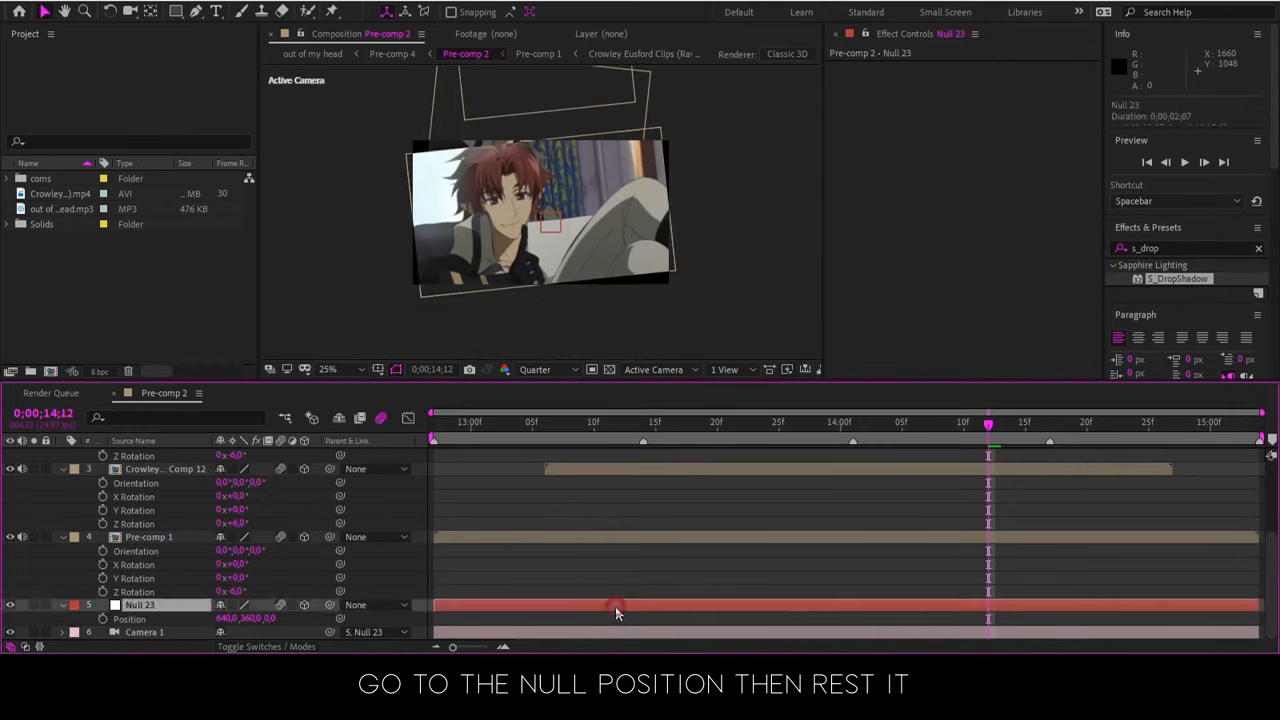
Return the current time to 0;00;12;27 and collapse the expanded properties of all layers
left_click_drag(827, 466, 368, 558)
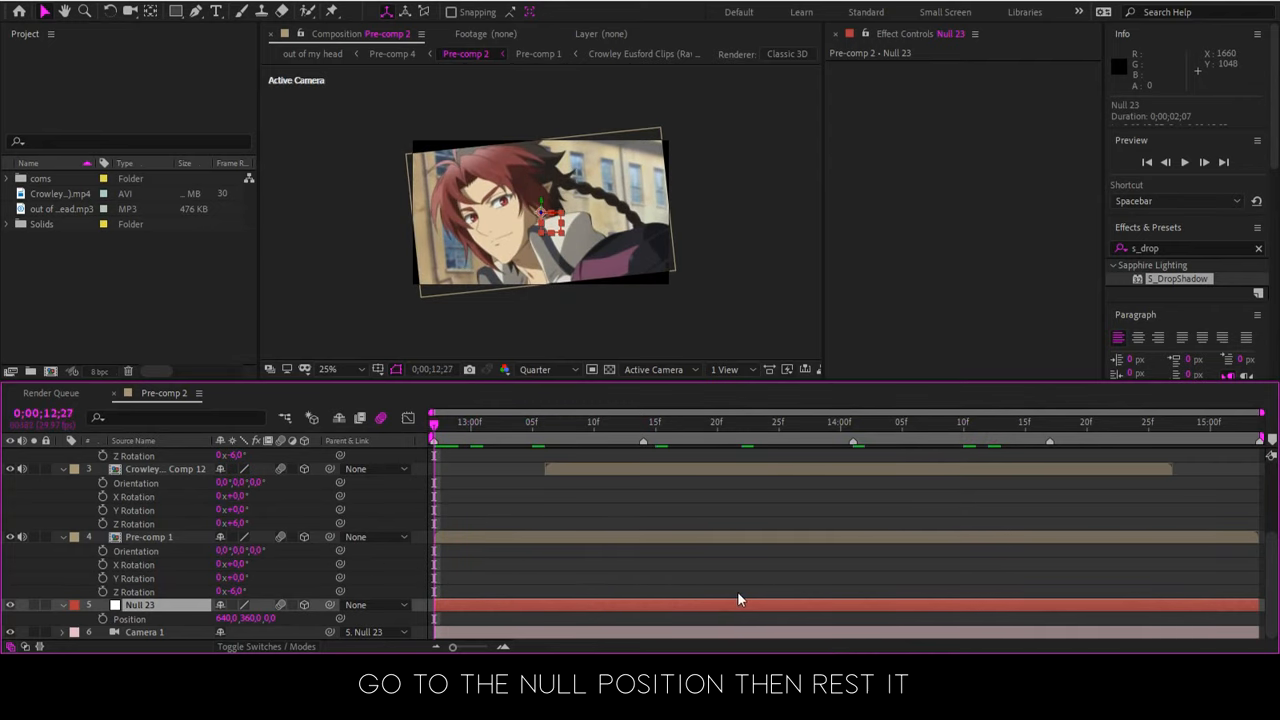
scroll(738, 593, "up", 3)
scroll(712, 568, "down", 3)
left_click(676, 567)
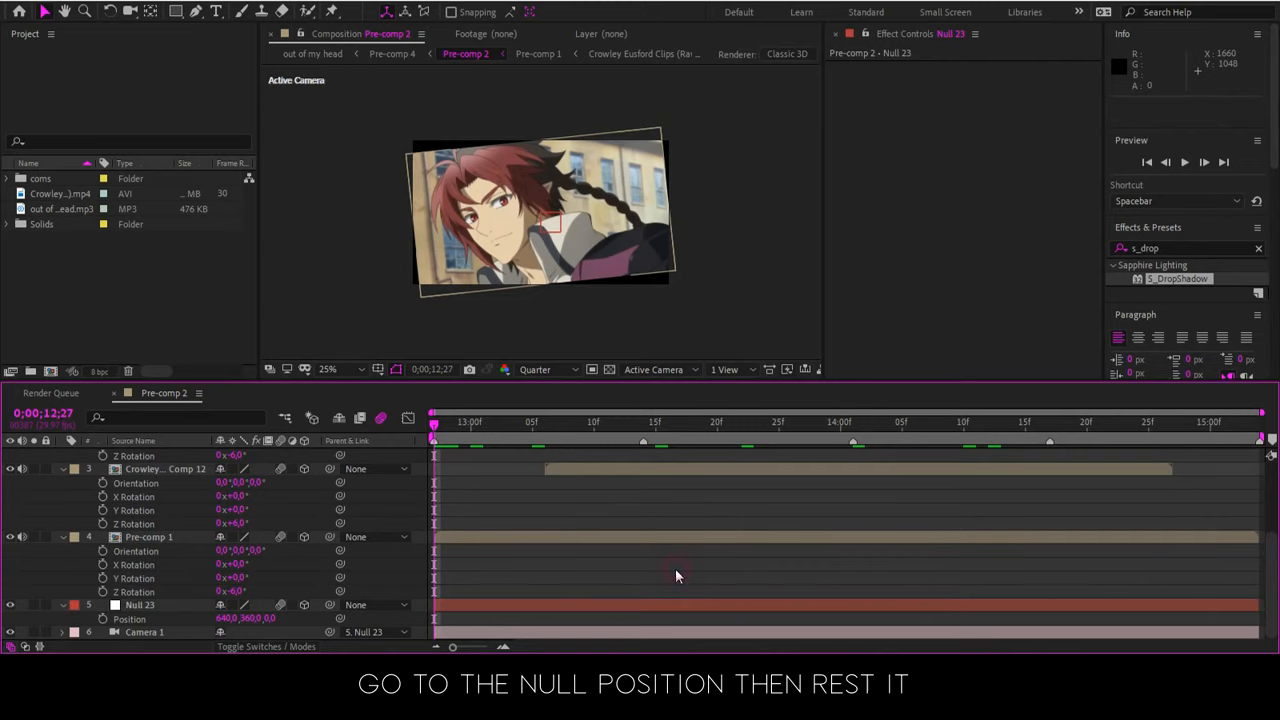
key("ctrl+grave")
Show the rotation properties of Null 23 and Pre-comp 1, and reset the Z Rotation of Pre-comp 1
left_click(480, 509)
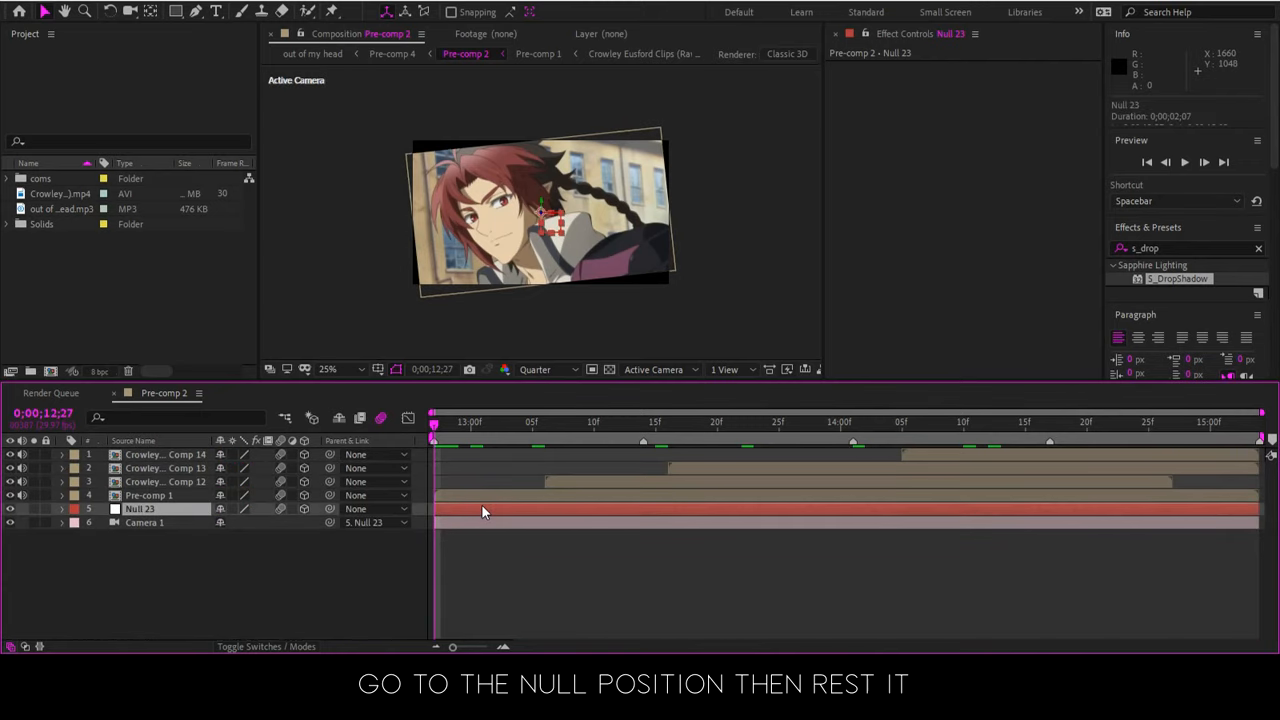
key("r")
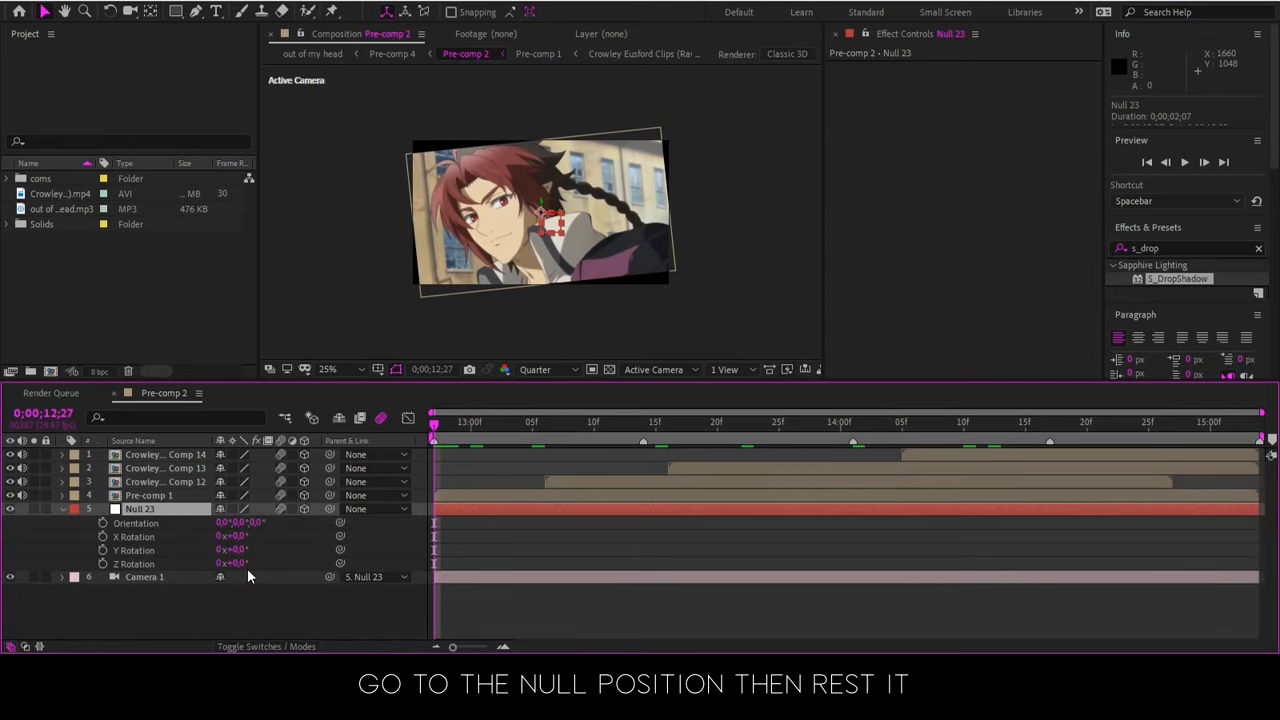
left_click(464, 493)
key("r")
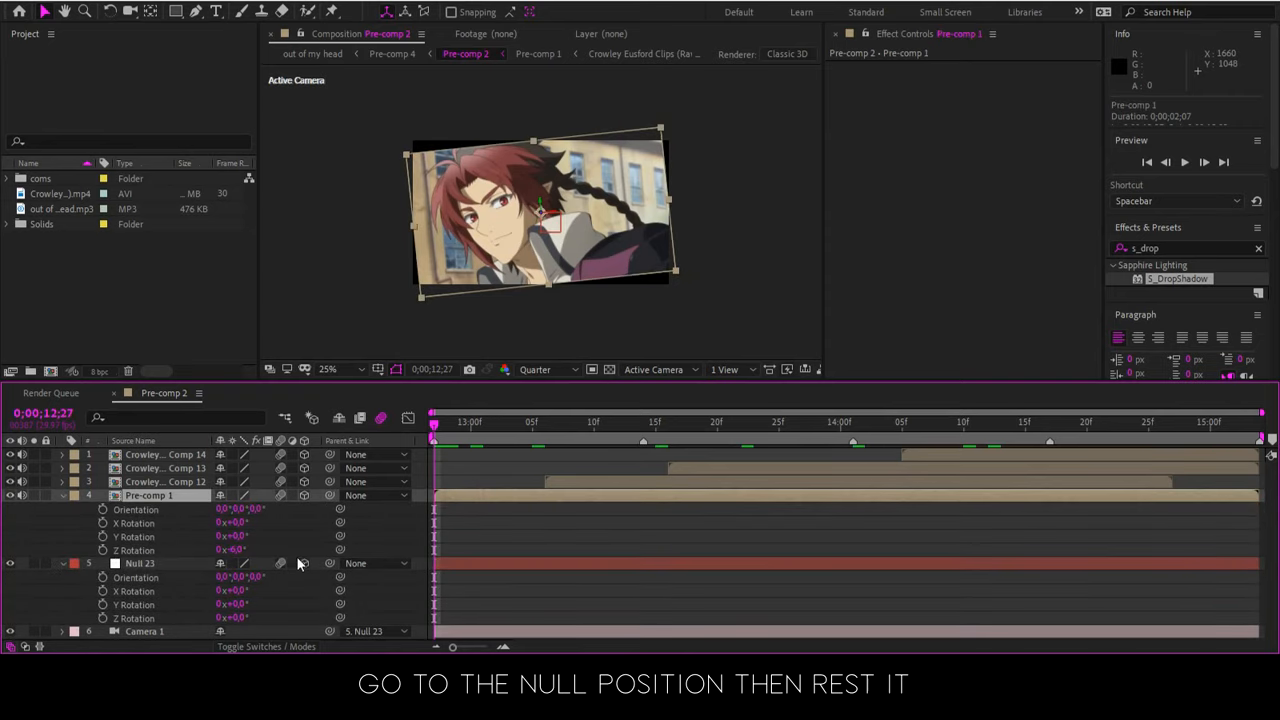
right_click(143, 550)
left_click(229, 472)
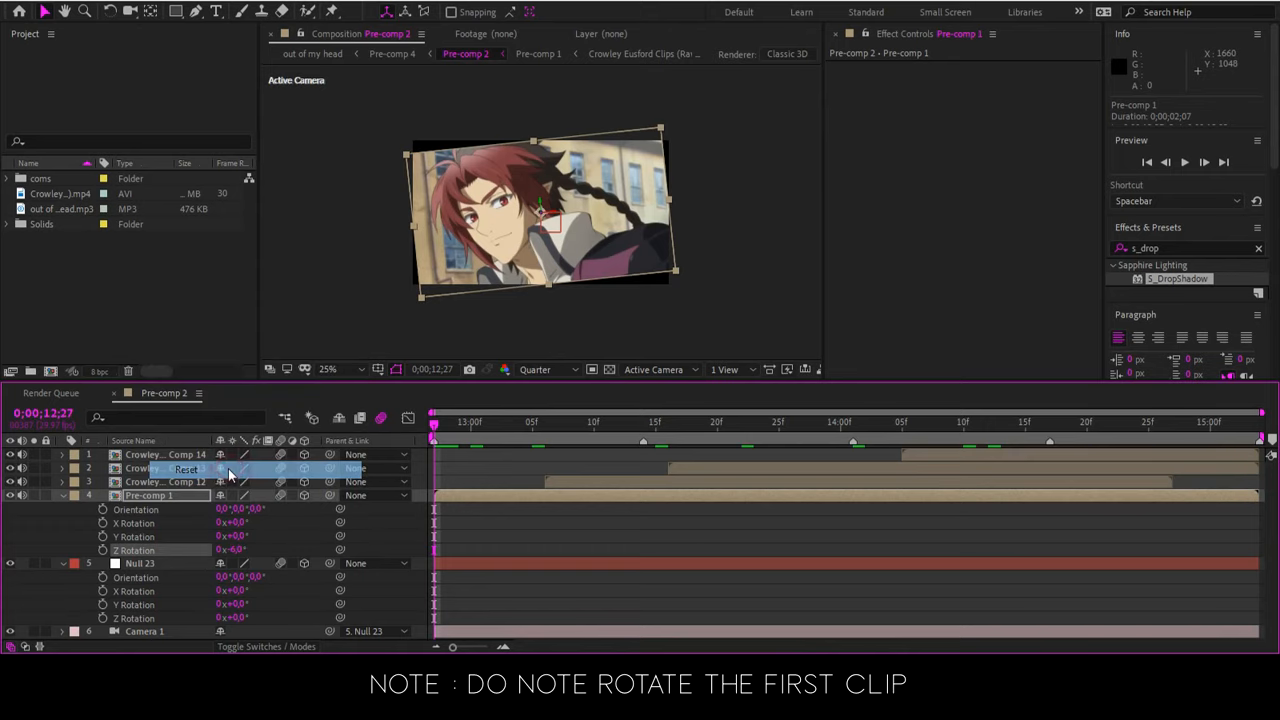
left_click(497, 527)
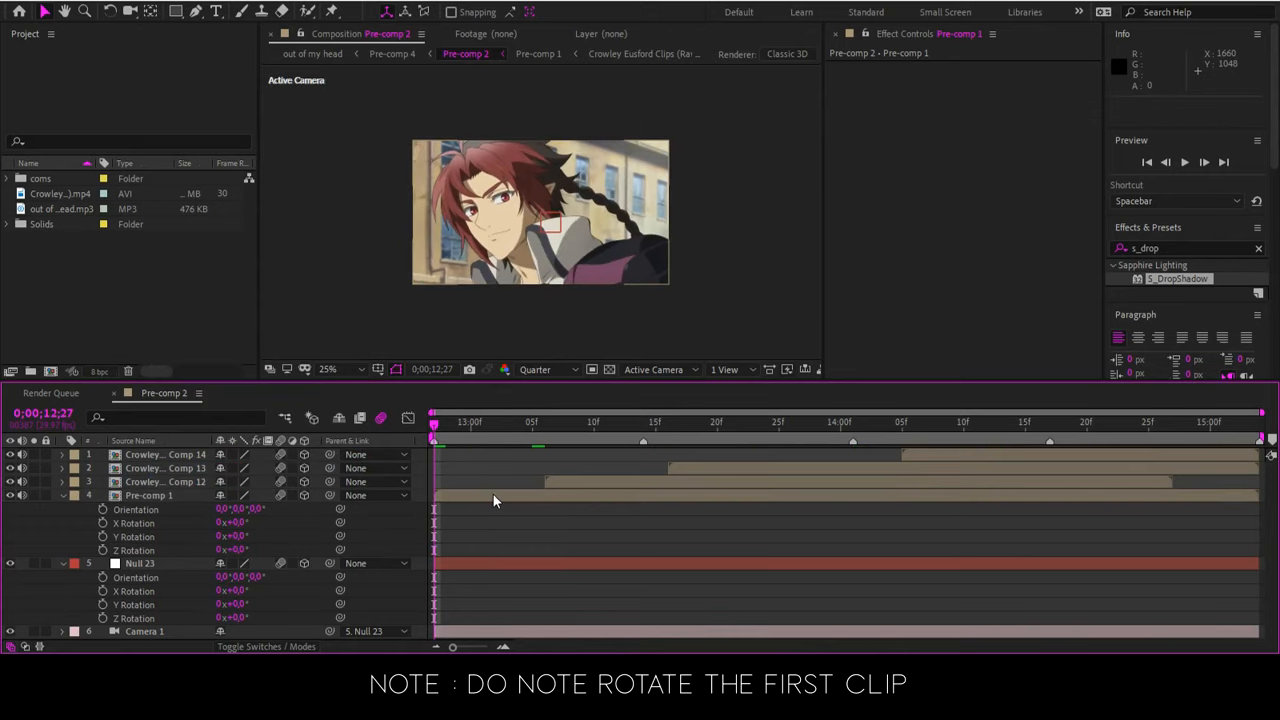
Scrub through the opening clip and collapse the expanded properties of Pre-comp 1 and Null 23
left_click_drag(471, 421, 518, 432)
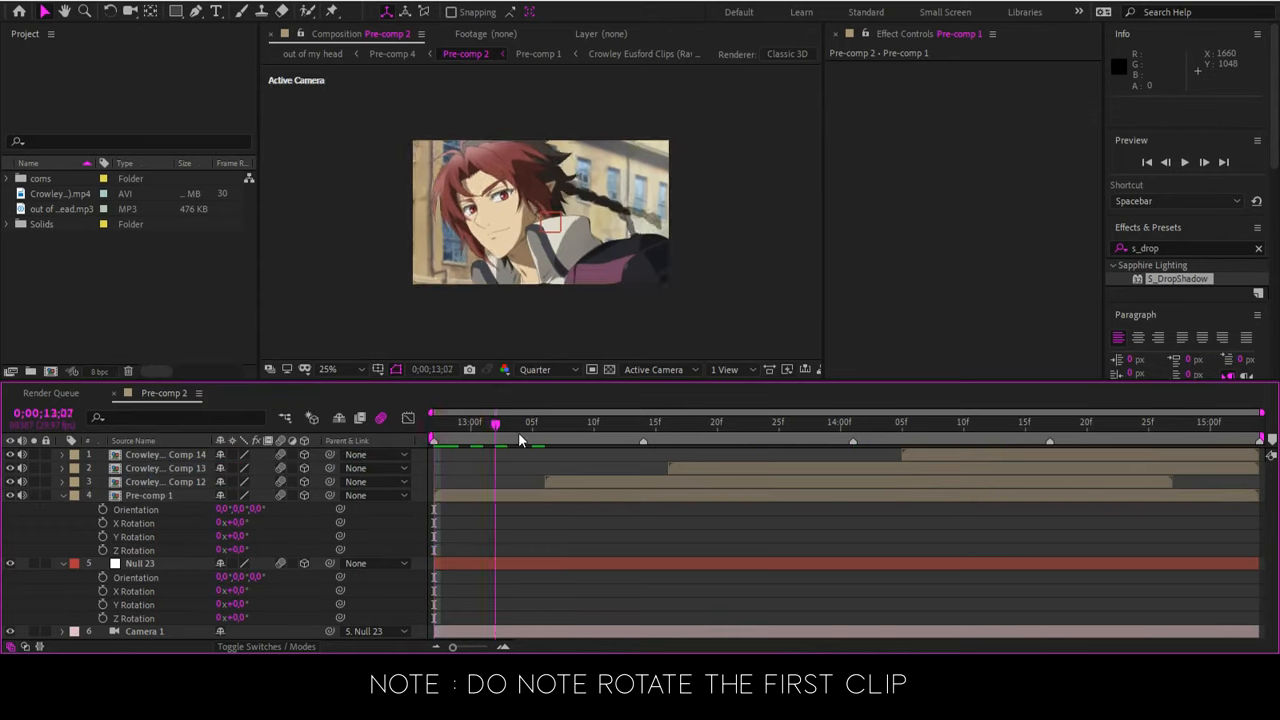
left_click(496, 562)
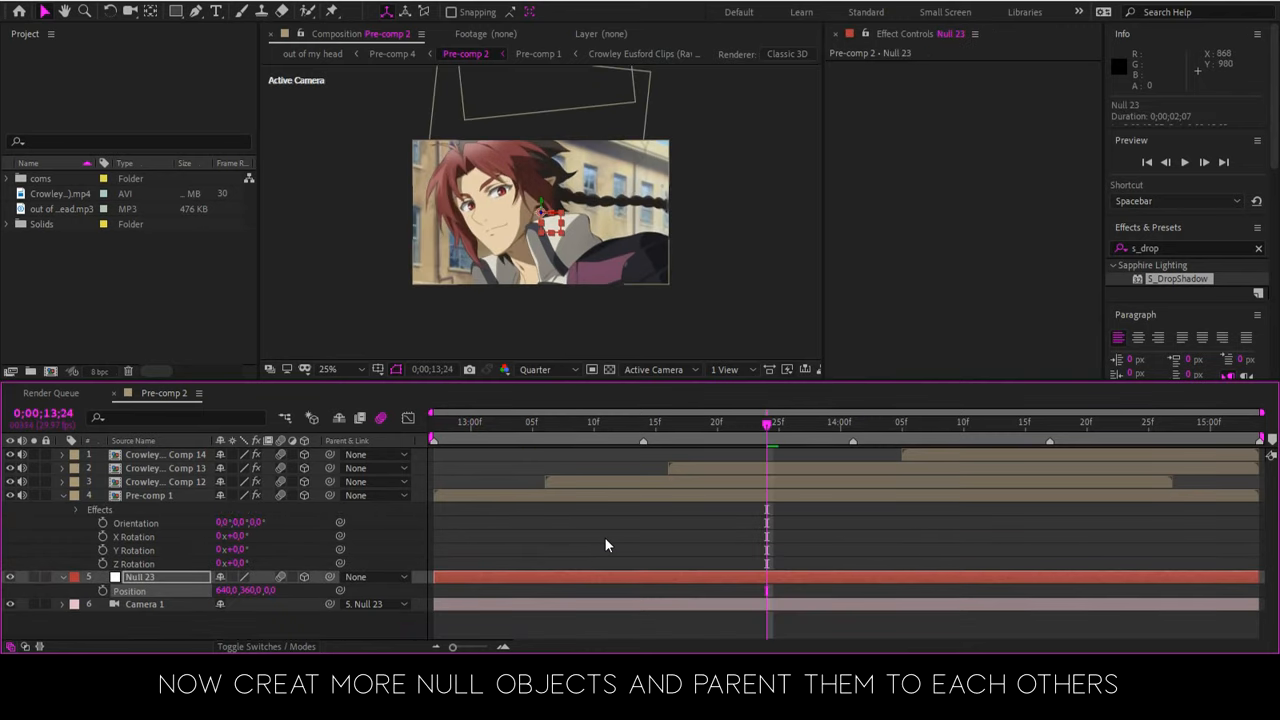
left_click(599, 541)
key("u")
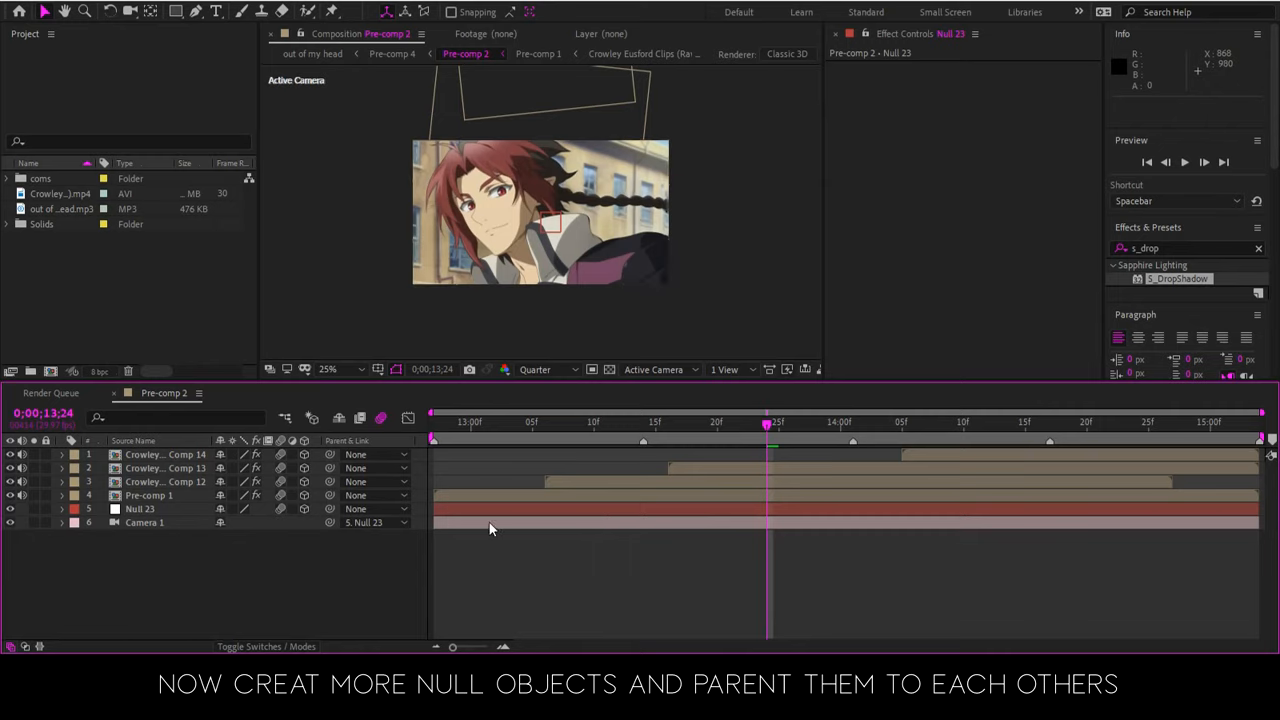
Duplicate the Null 23 layer three times to make four stacked nulls
left_click(488, 511)
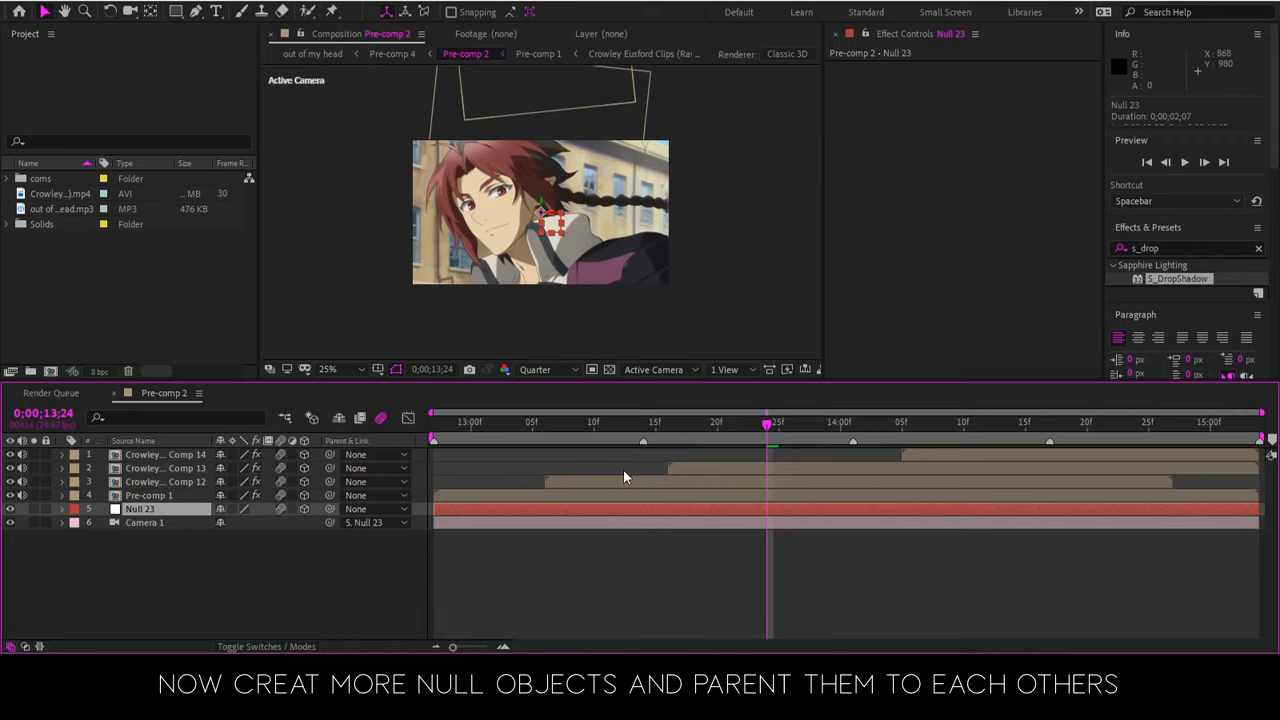
key("ctrl+d")
key("ctrl+d")
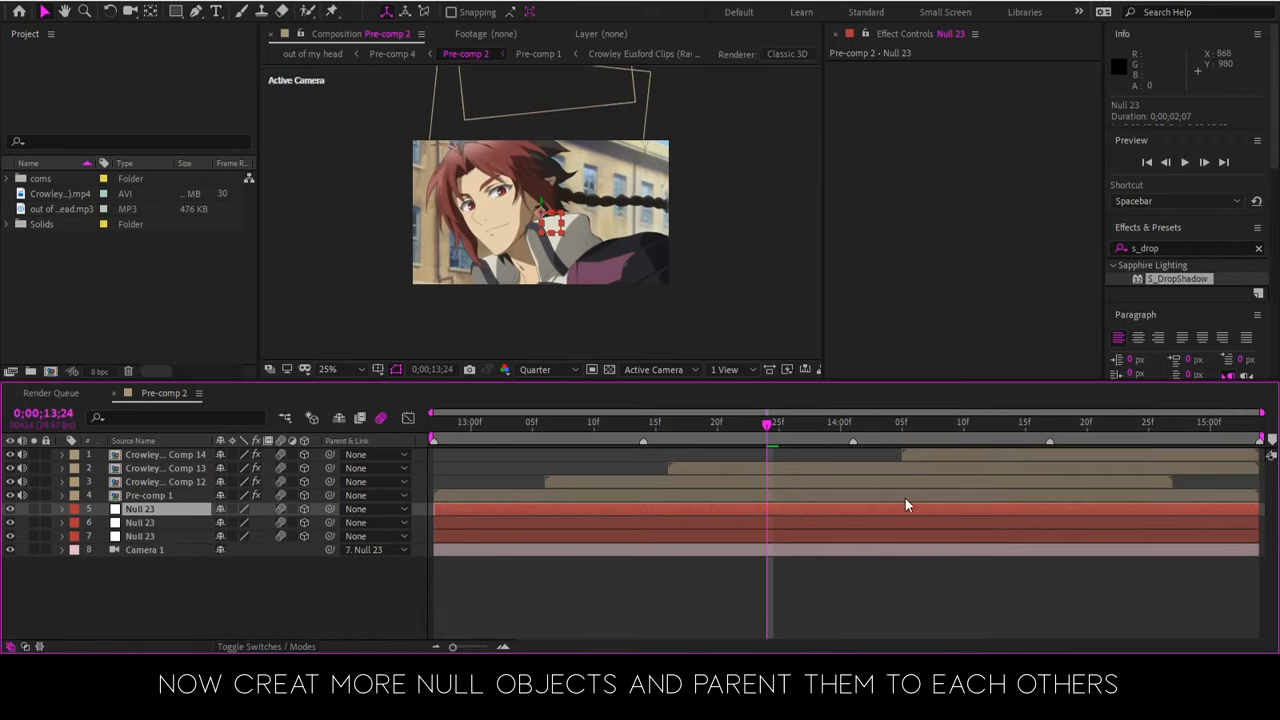
key("ctrl+d")
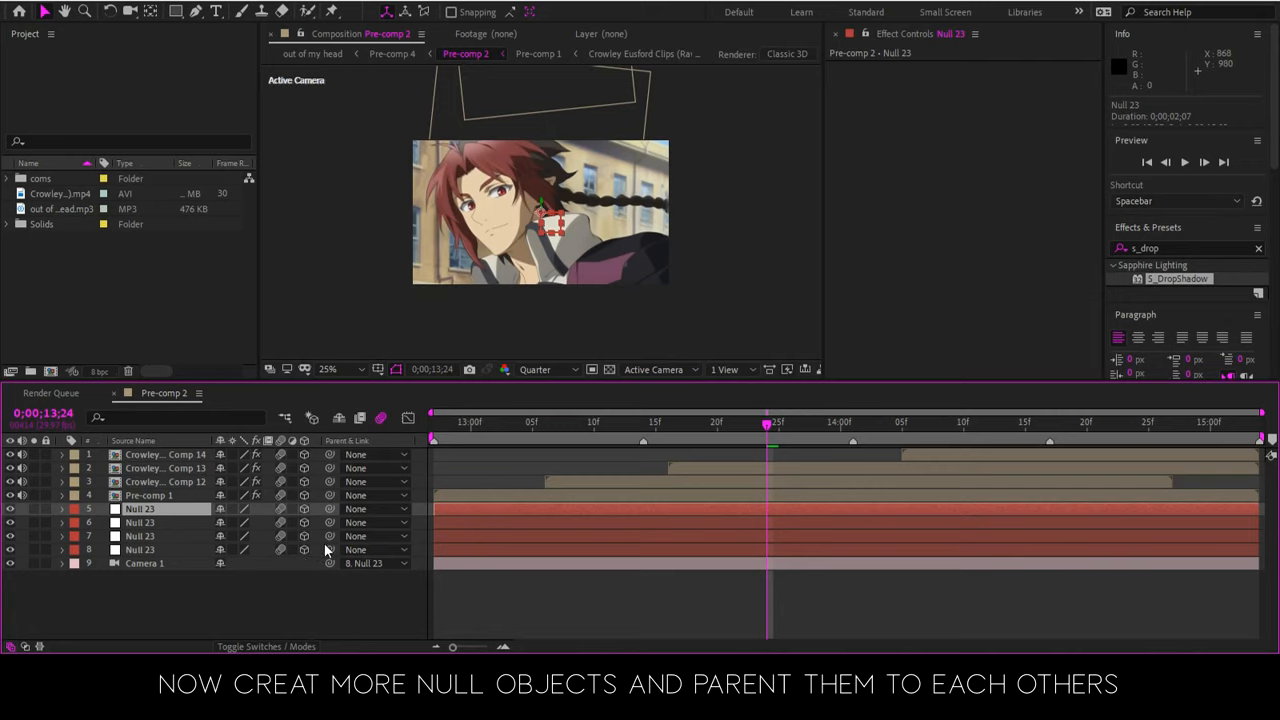
Chain the nulls by parenting layer 8 to layer 7, layer 7 to layer 6, and layer 6 to layer 5
left_click_drag(330, 550, 170, 537)
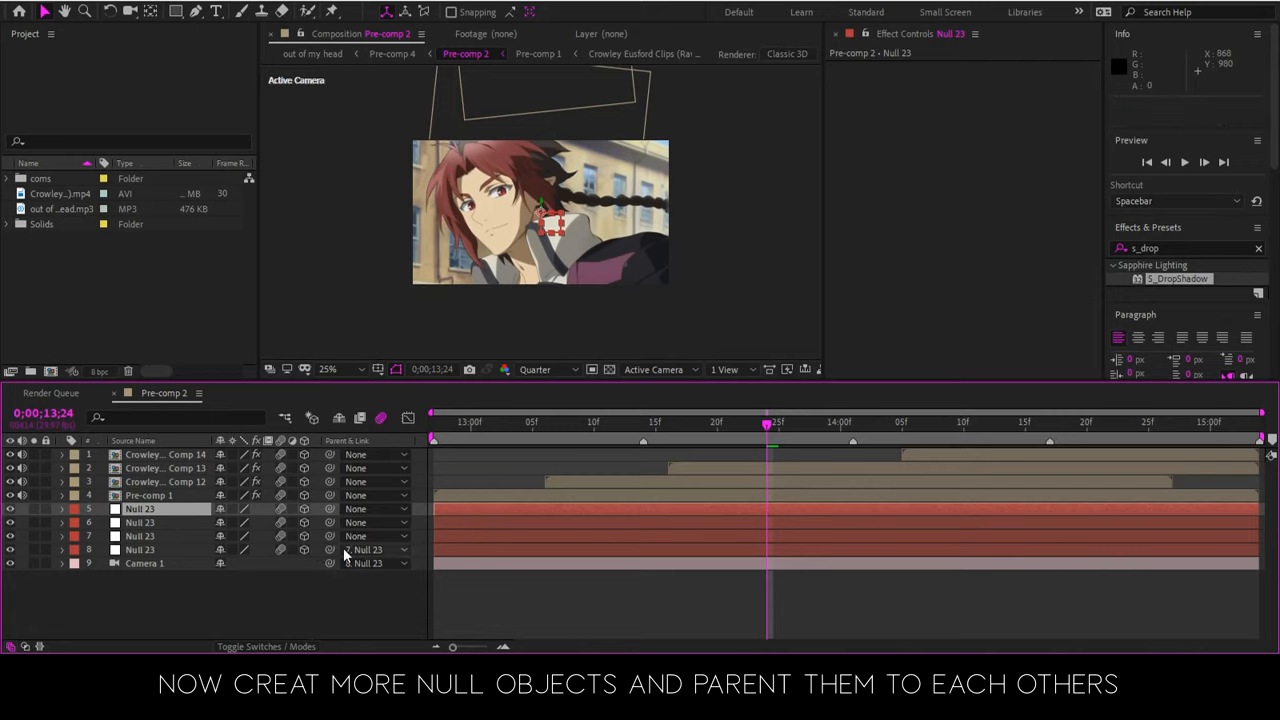
left_click_drag(330, 536, 182, 521)
left_click_drag(287, 518, 160, 510)
At 0;00;12;27, add Position and Z Rotation keyframes to the layer 8 null and show only its keyframed properties
left_click_drag(766, 440, 532, 470)
key("Home")
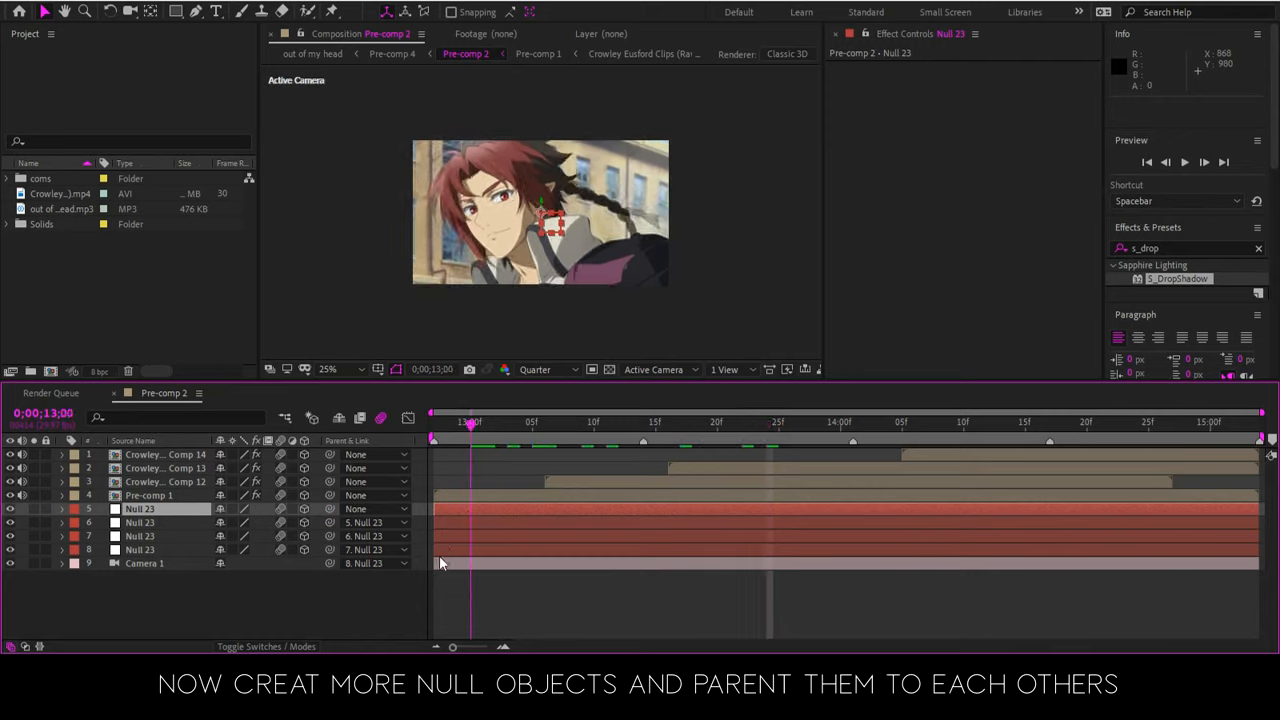
left_click(446, 550)
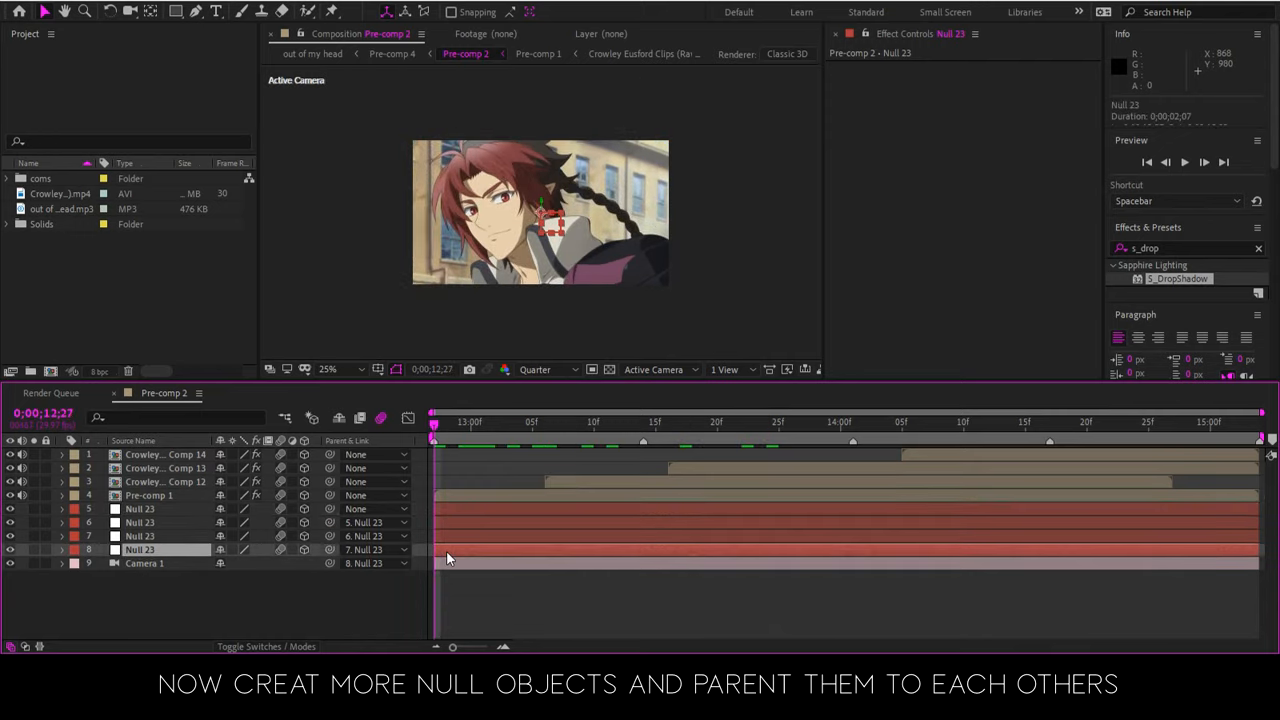
key("p")
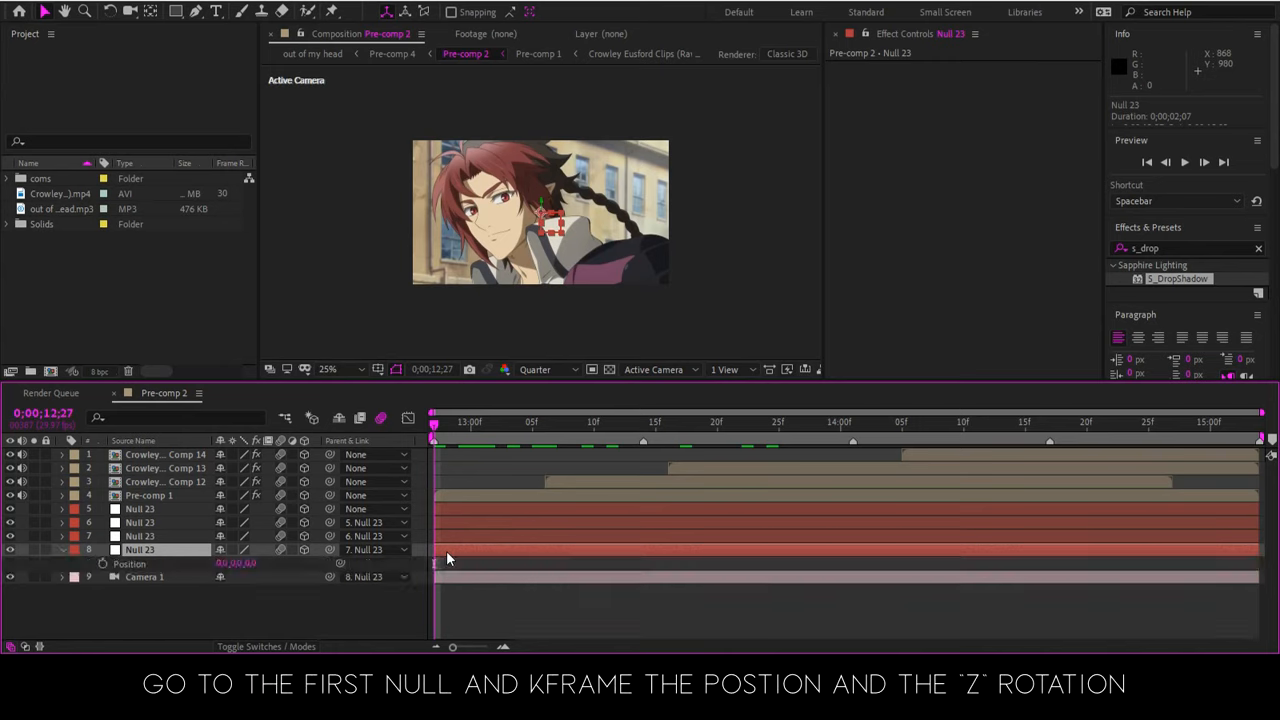
key("shift+r")
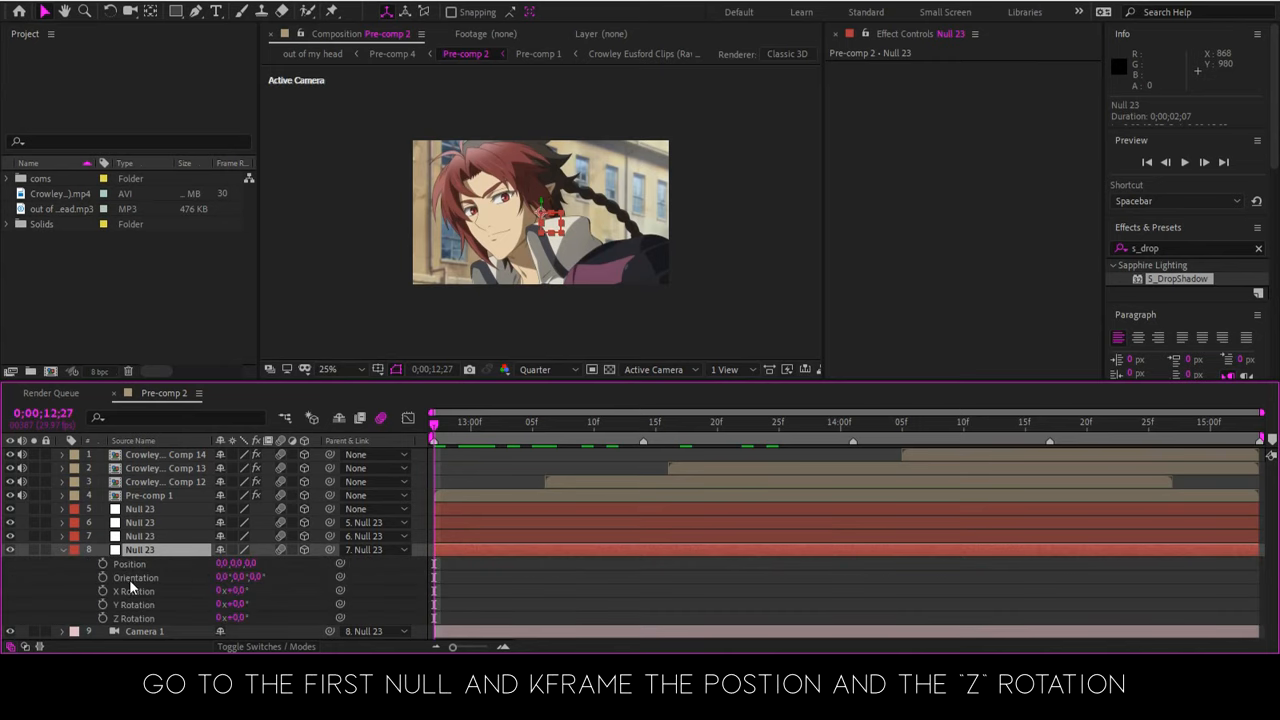
left_click(102, 618)
left_click(102, 564)
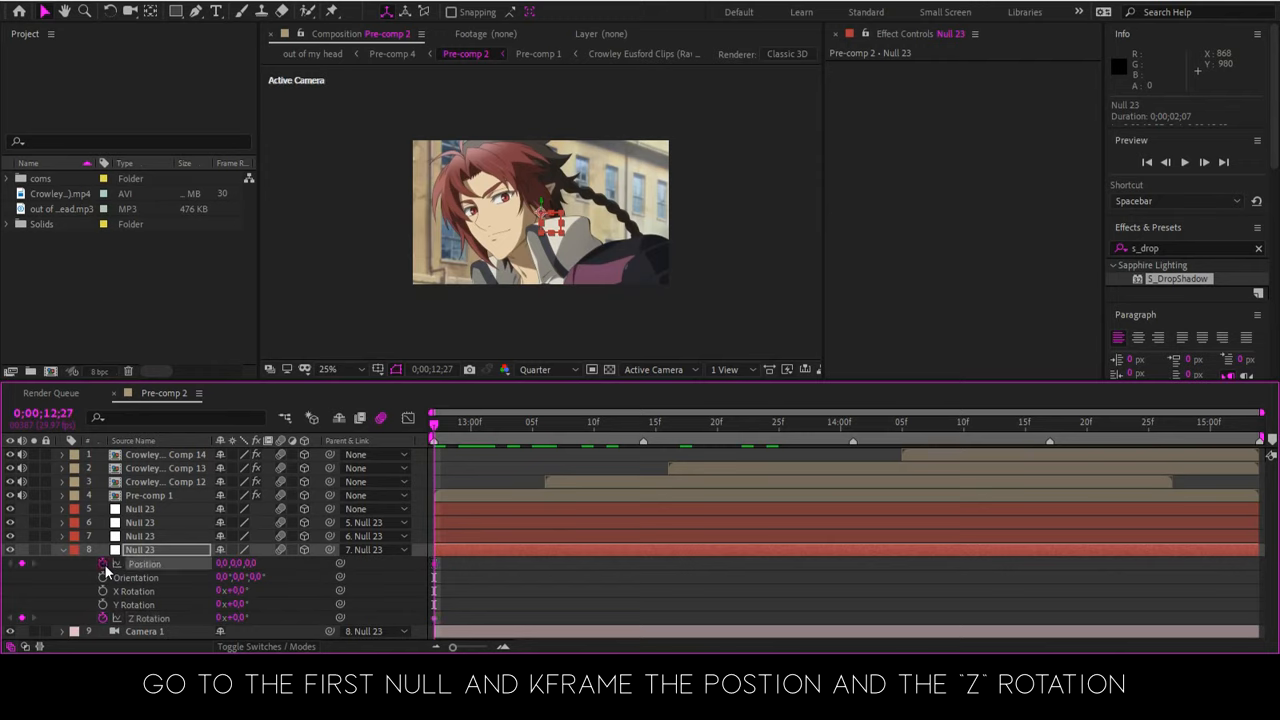
key("u")
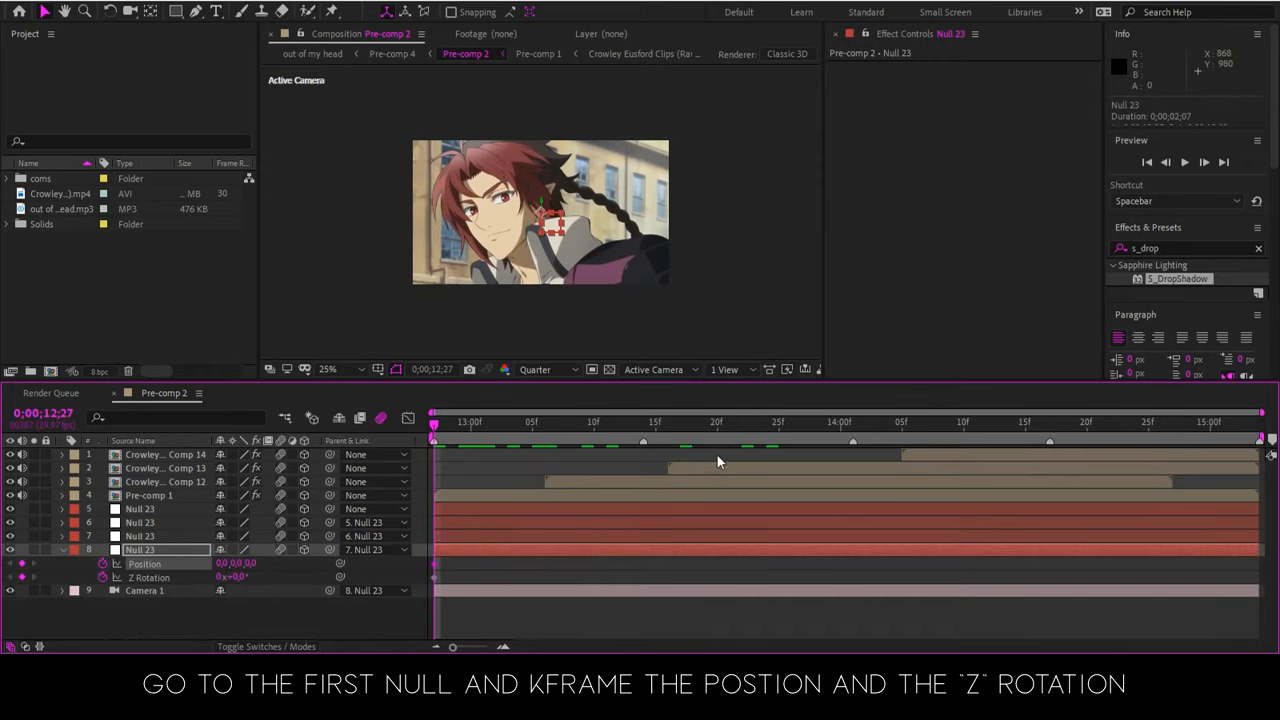
At 0;00;14;01, set the layer 8 null's Position to 0, -566, 572 and its Z Rotation to 6°
left_click(866, 425)
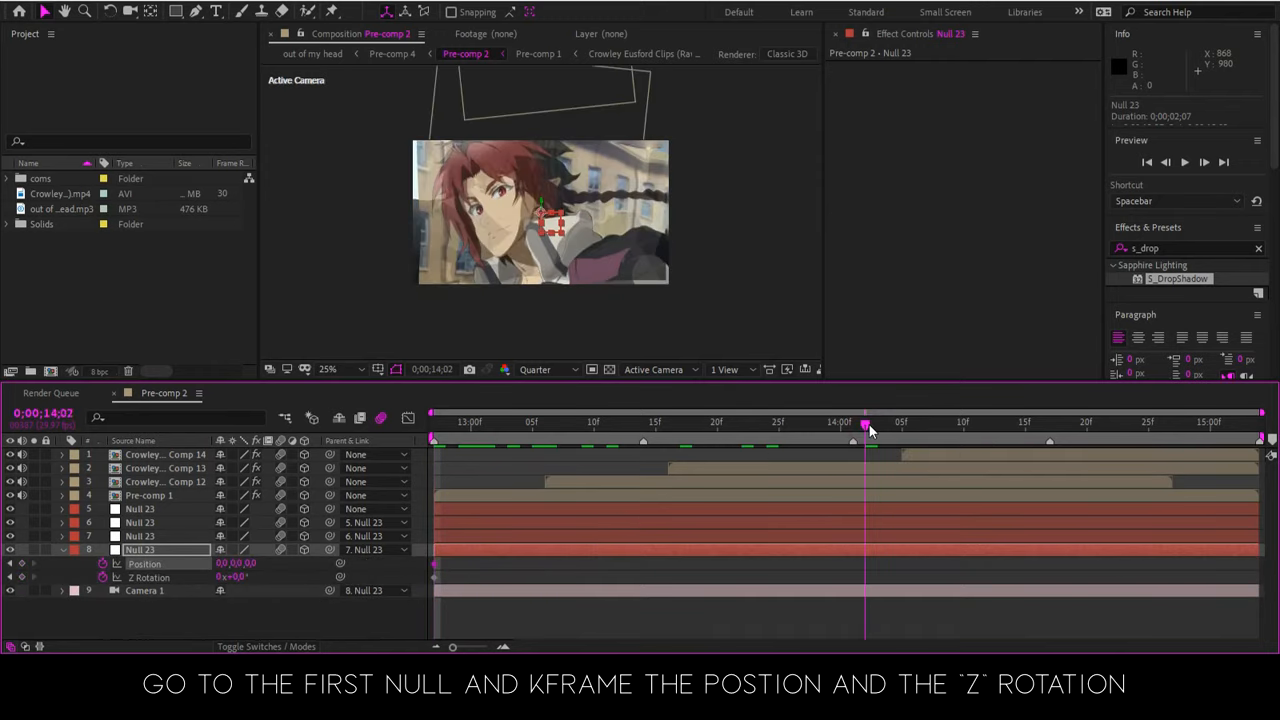
left_click_drag(864, 435, 854, 440)
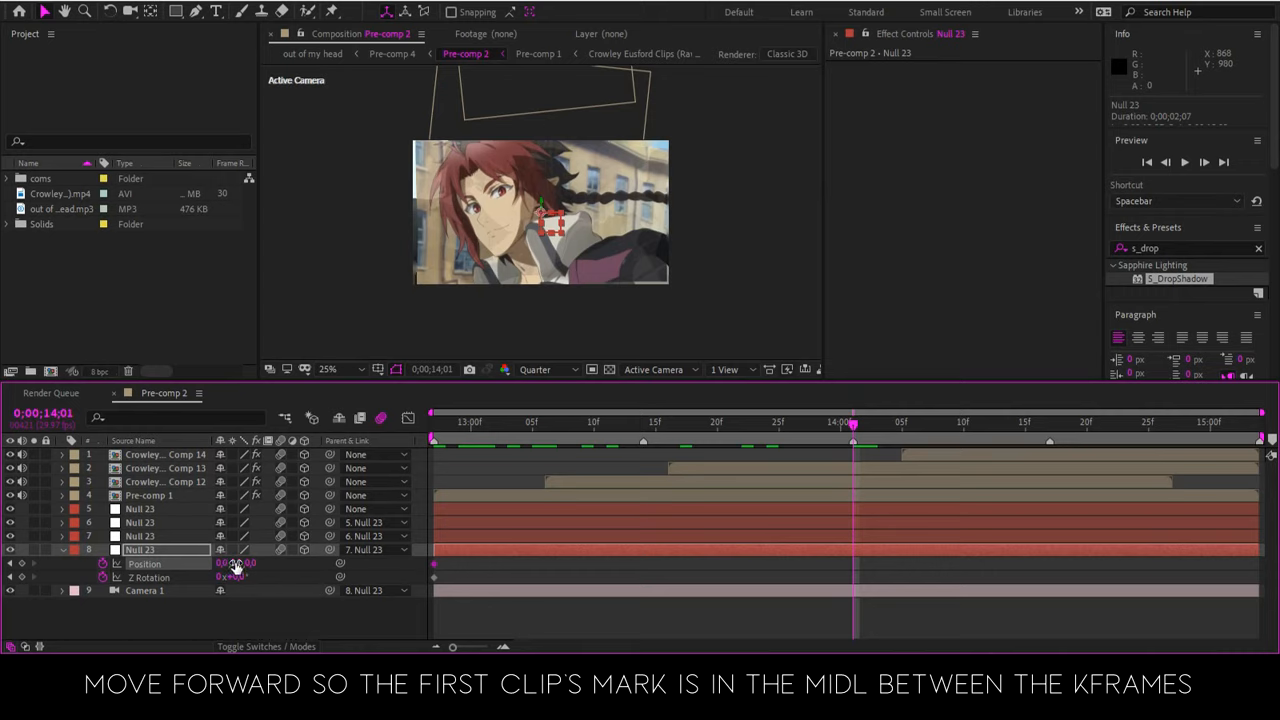
left_click_drag(236, 566, 198, 566)
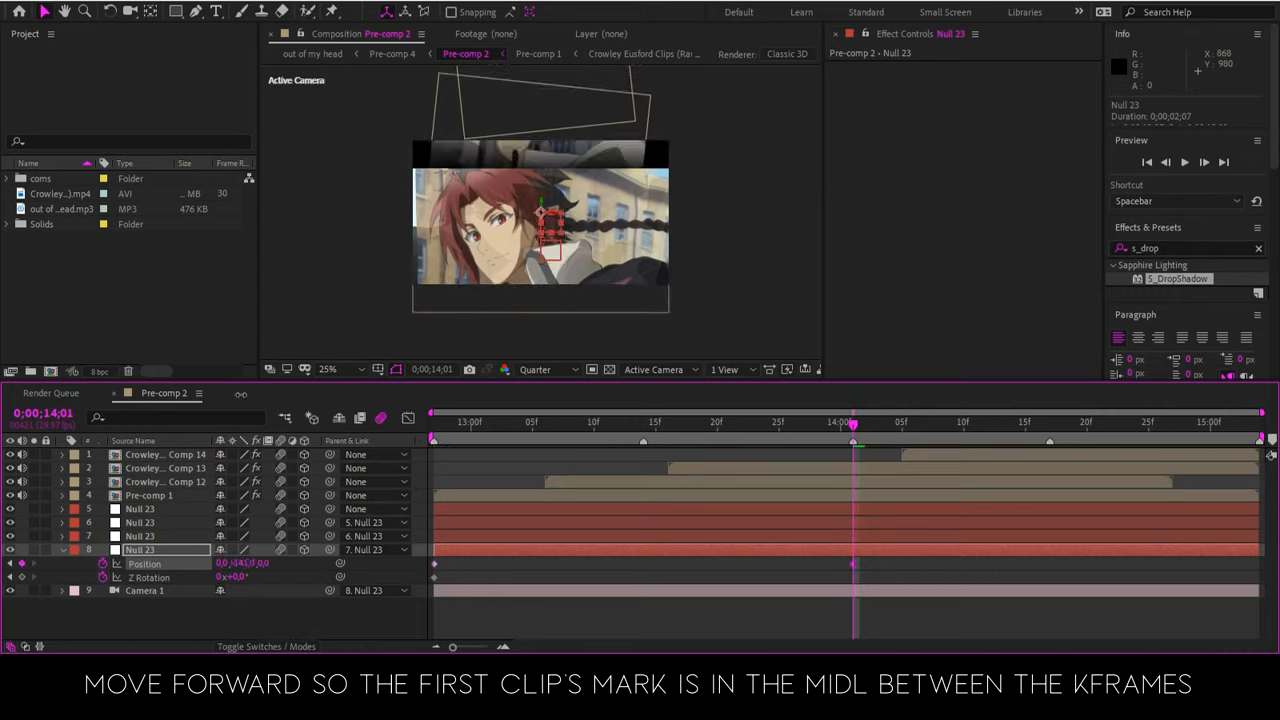
left_click_drag(241, 394, 272, 134)
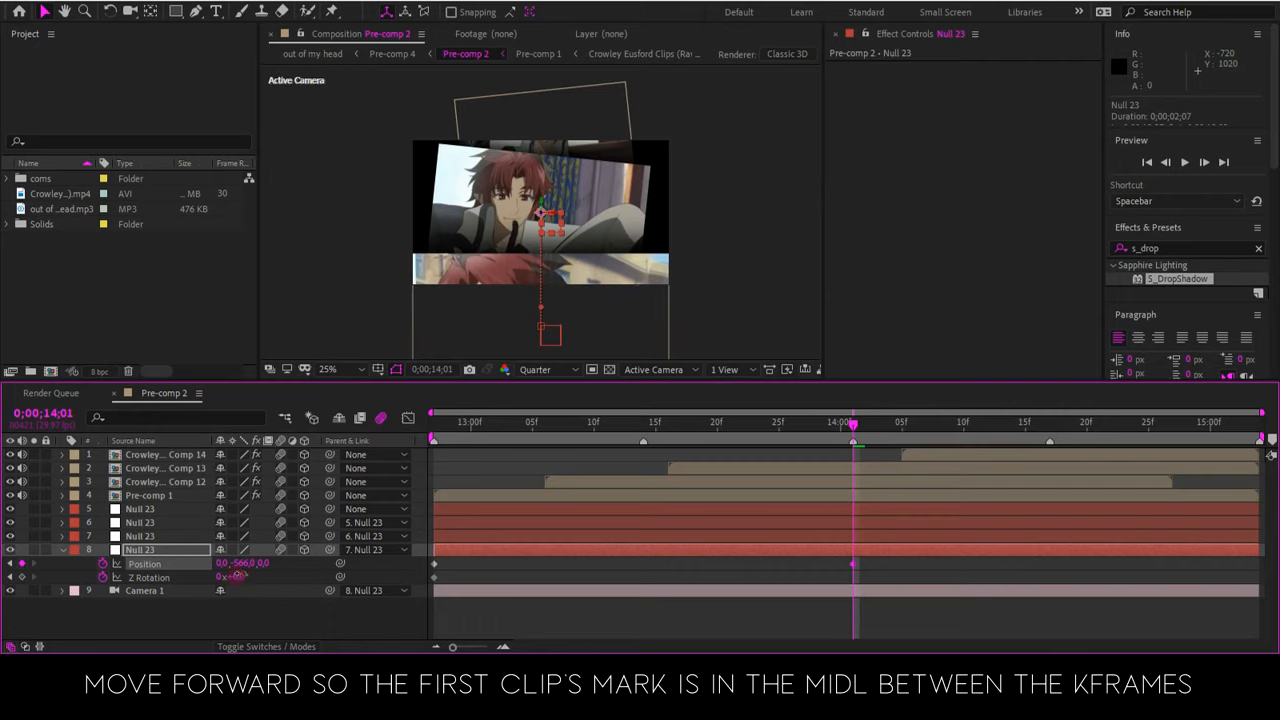
left_click_drag(237, 577, 241, 577)
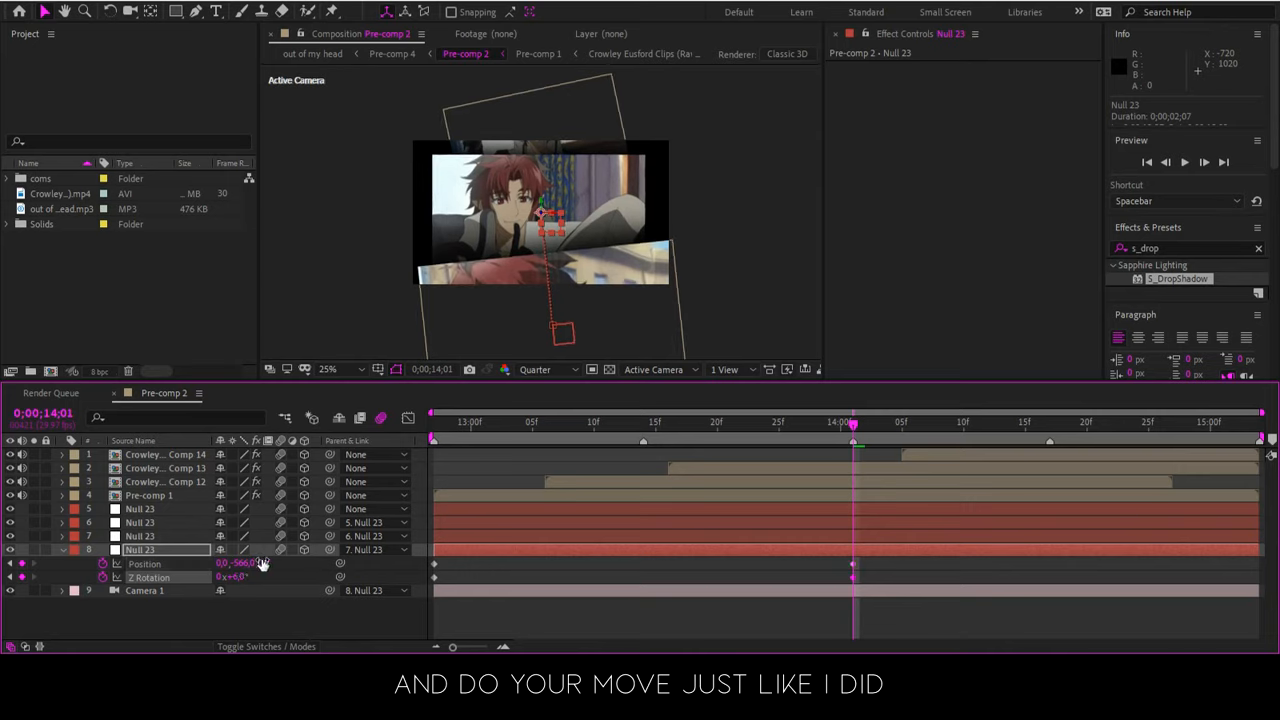
left_click_drag(262, 563, 734, 535)
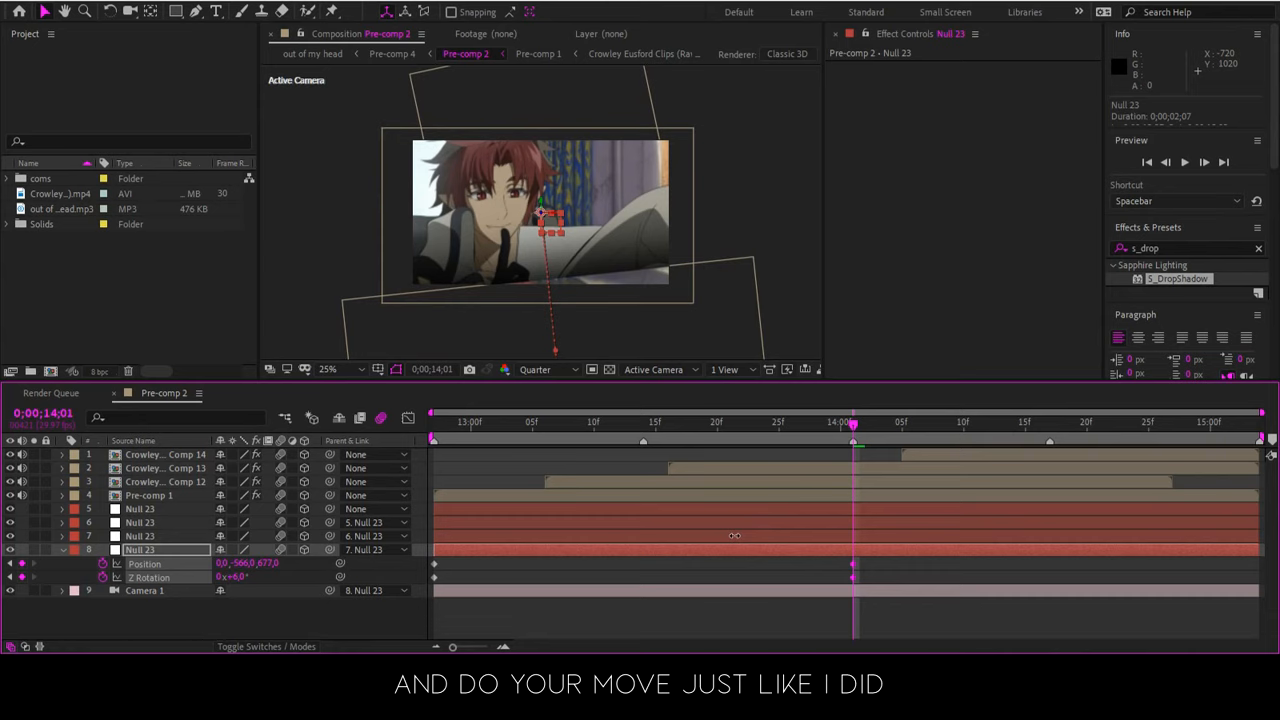
Move the Comp 12 clip to about 583, -255, 360 and set the layer 8 null's Y position to -644
left_click(612, 220)
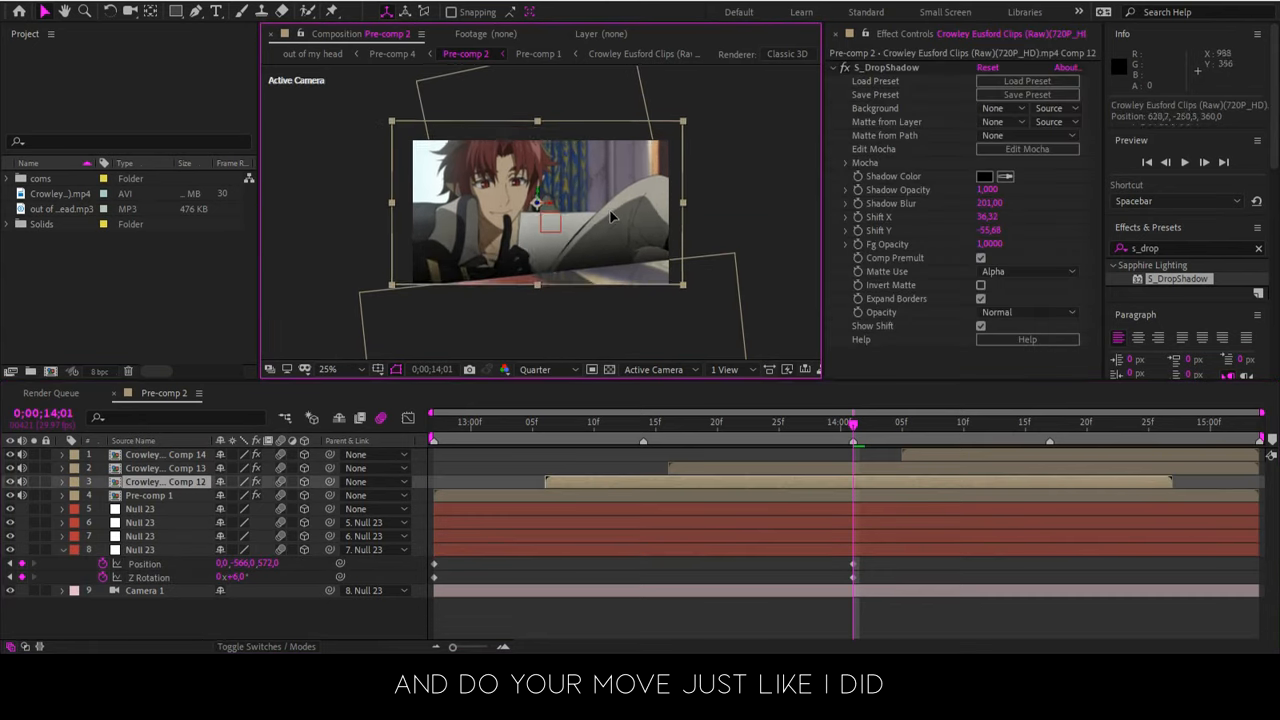
key("Return")
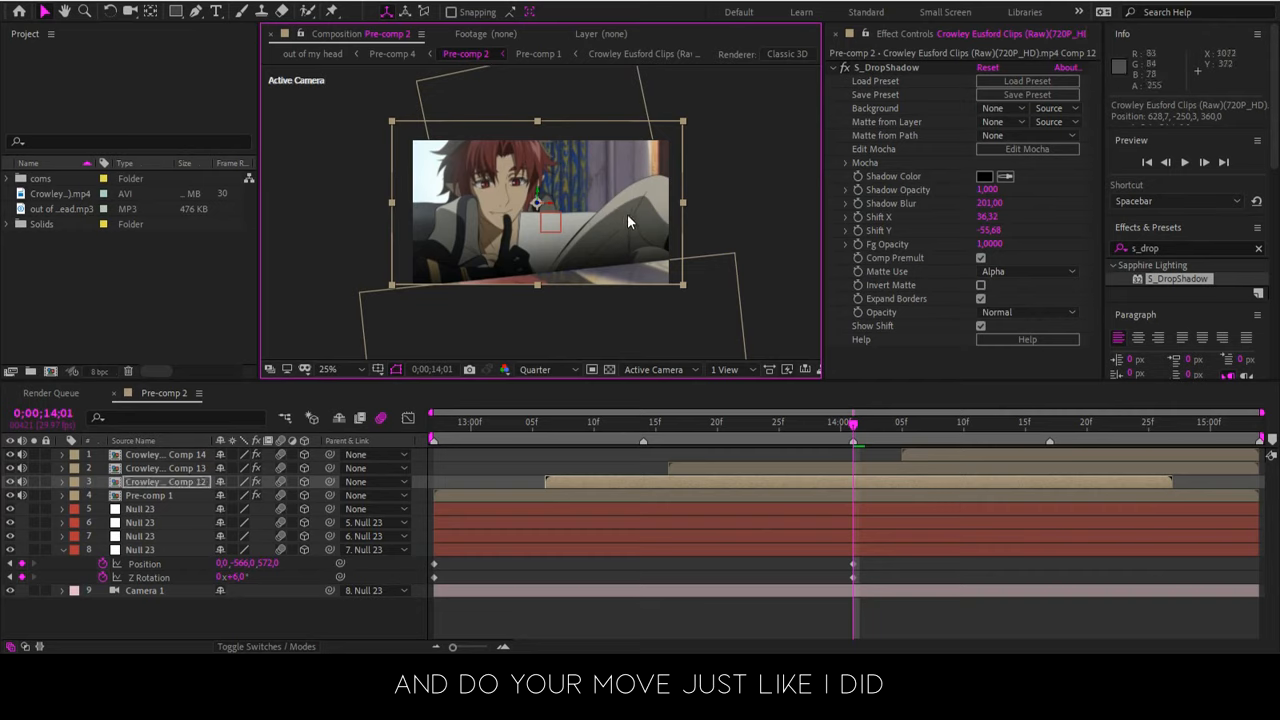
left_click_drag(622, 211, 613, 208)
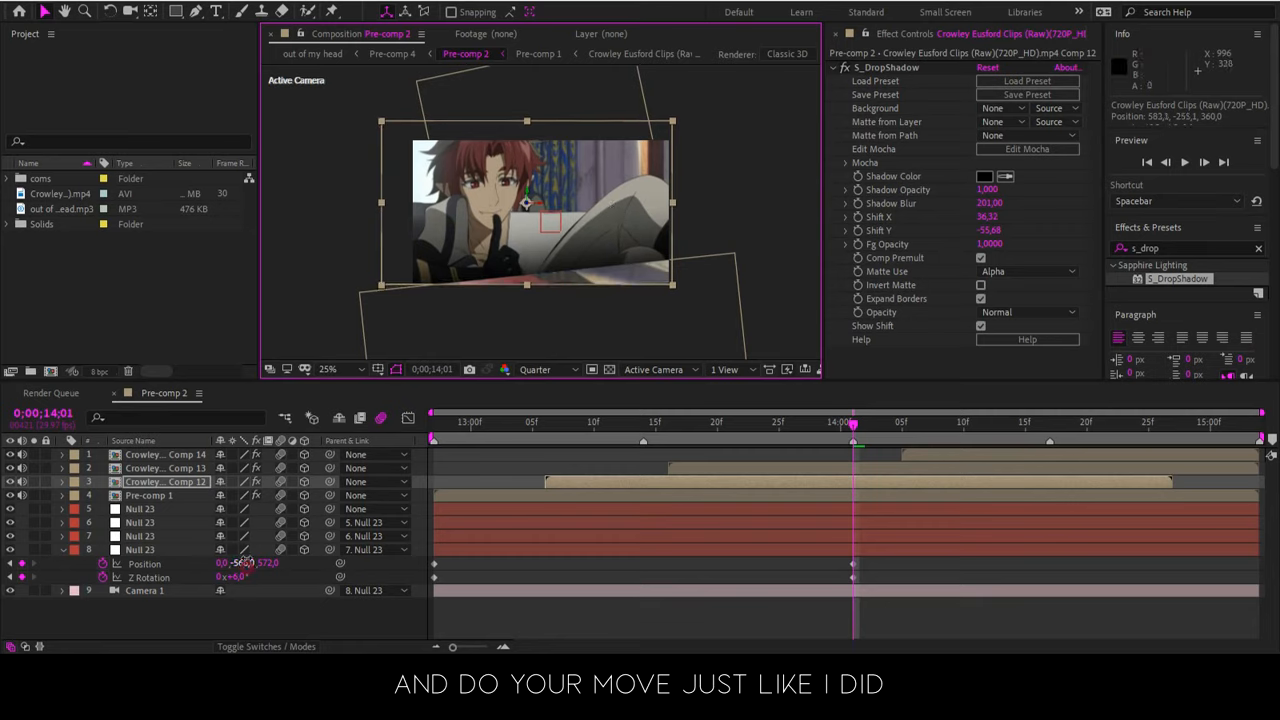
left_click_drag(242, 562, 270, 482)
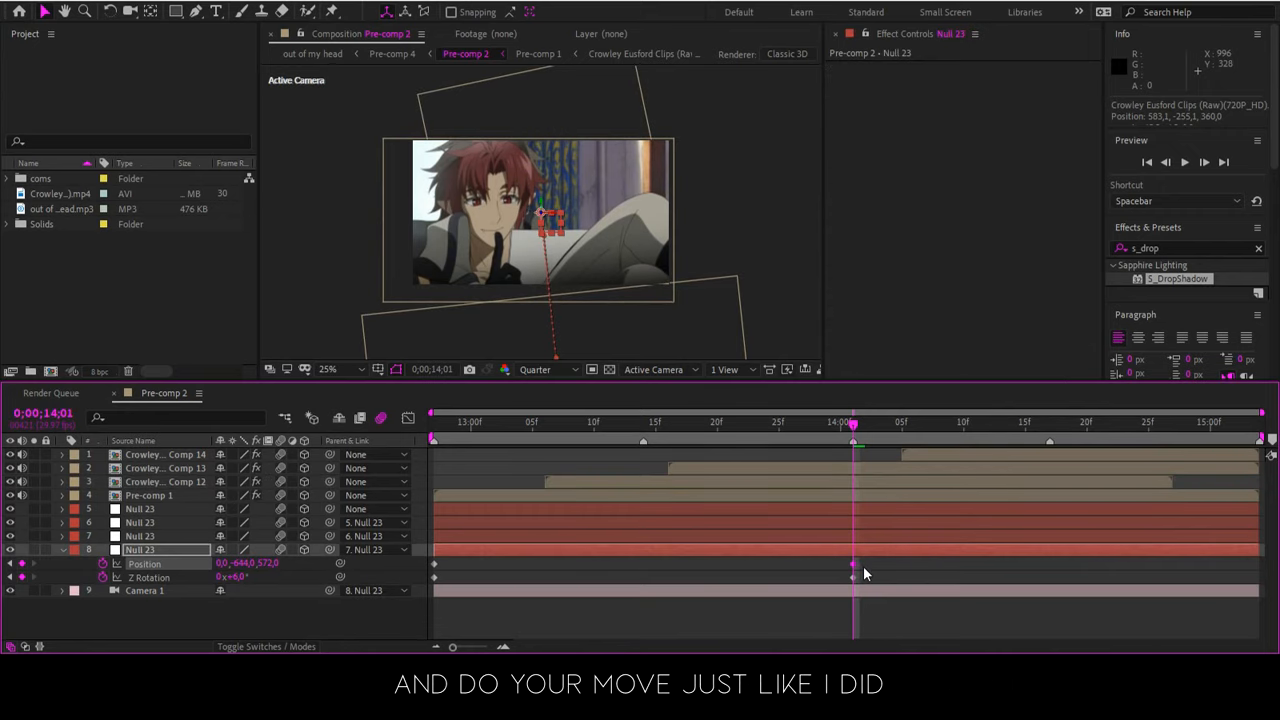
Ease the layer 8 null's keyframes with the end pair moved to 0;00;14;05, and show them in the speed graph
left_click_drag(863, 566, 407, 580)
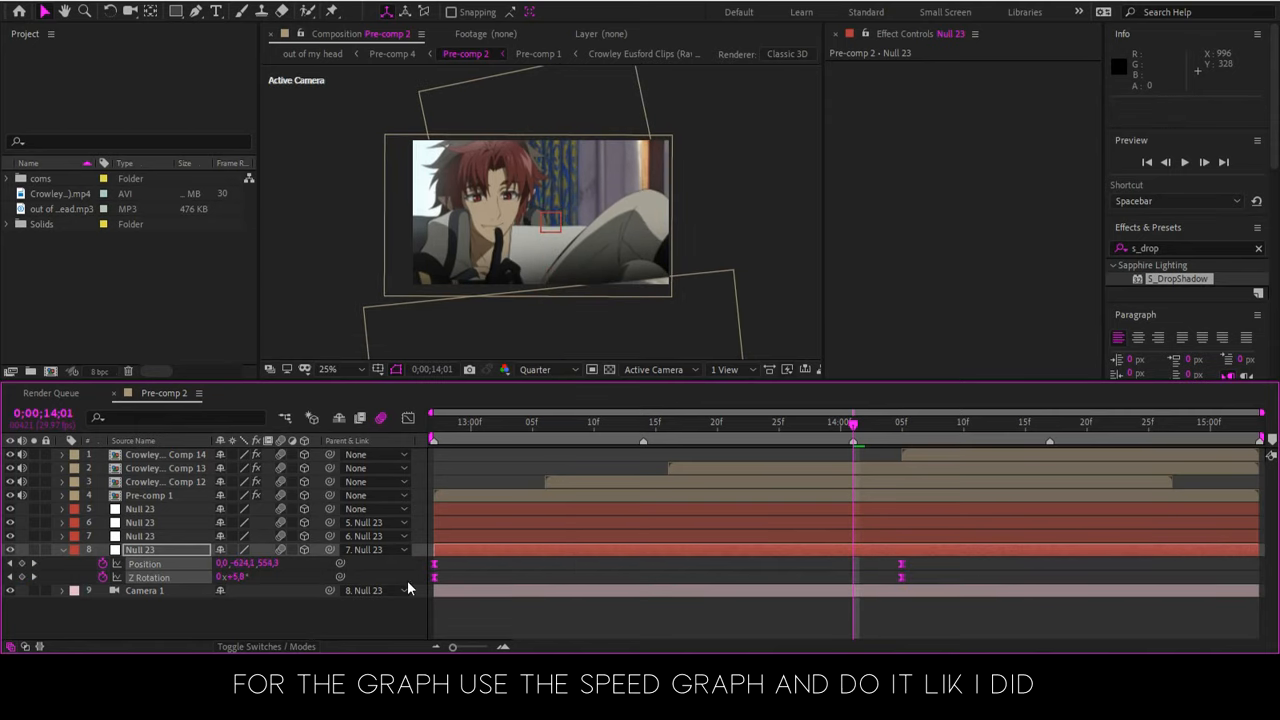
left_click(408, 418)
left_click_drag(1041, 548, 433, 606)
left_click(705, 631)
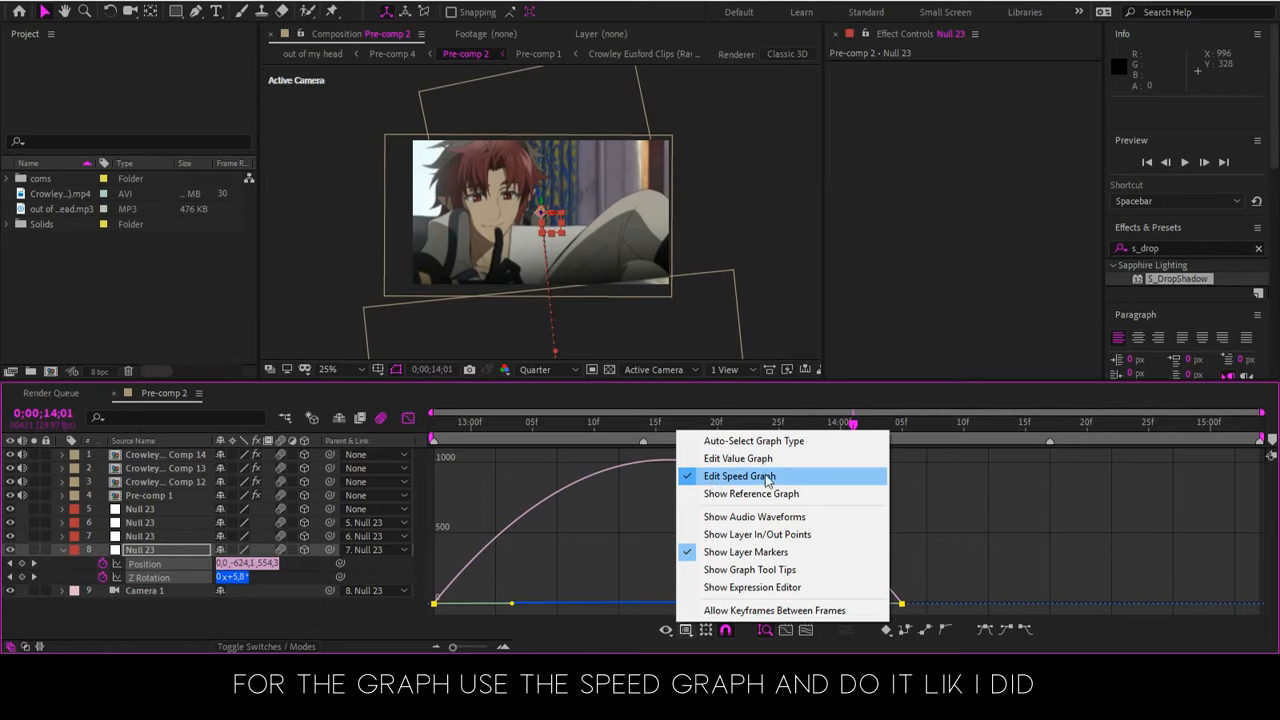
left_click(740, 476)
Pull both speed-graph influence handles inward to shape the null's motion into a steep peak around 0;00;13;15
left_click_drag(950, 563, 416, 624)
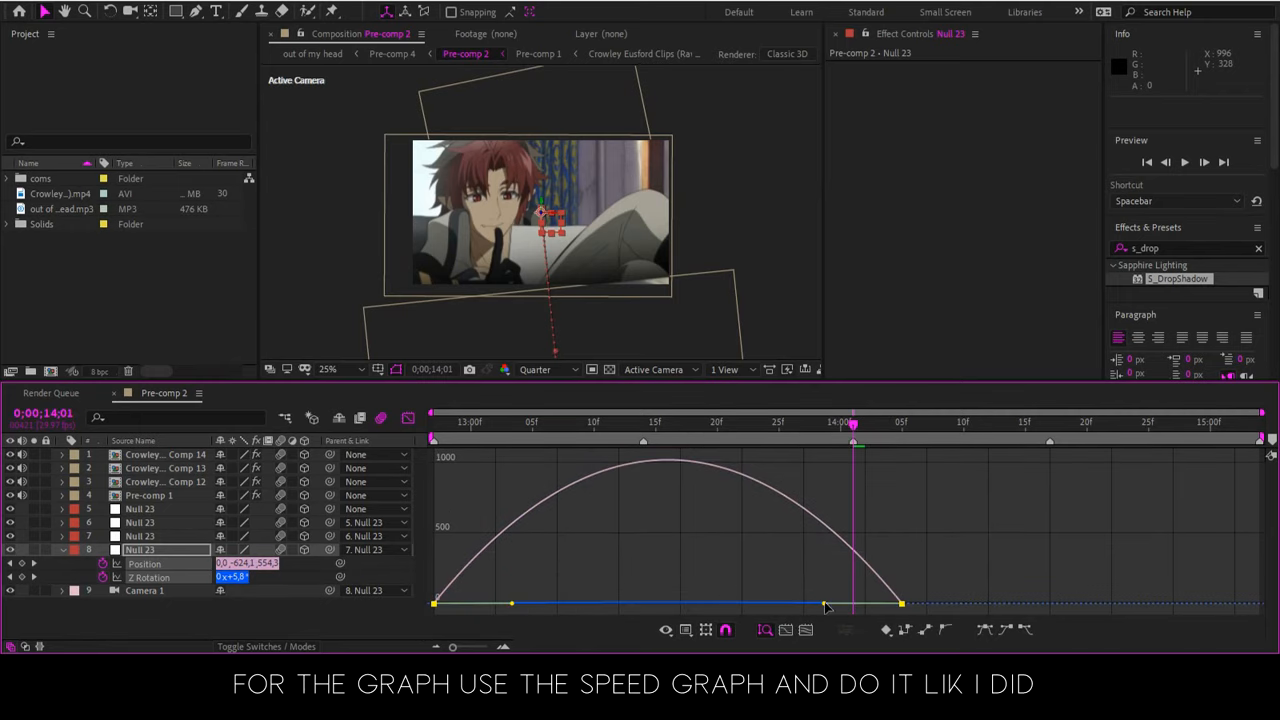
left_click_drag(791, 607, 771, 606)
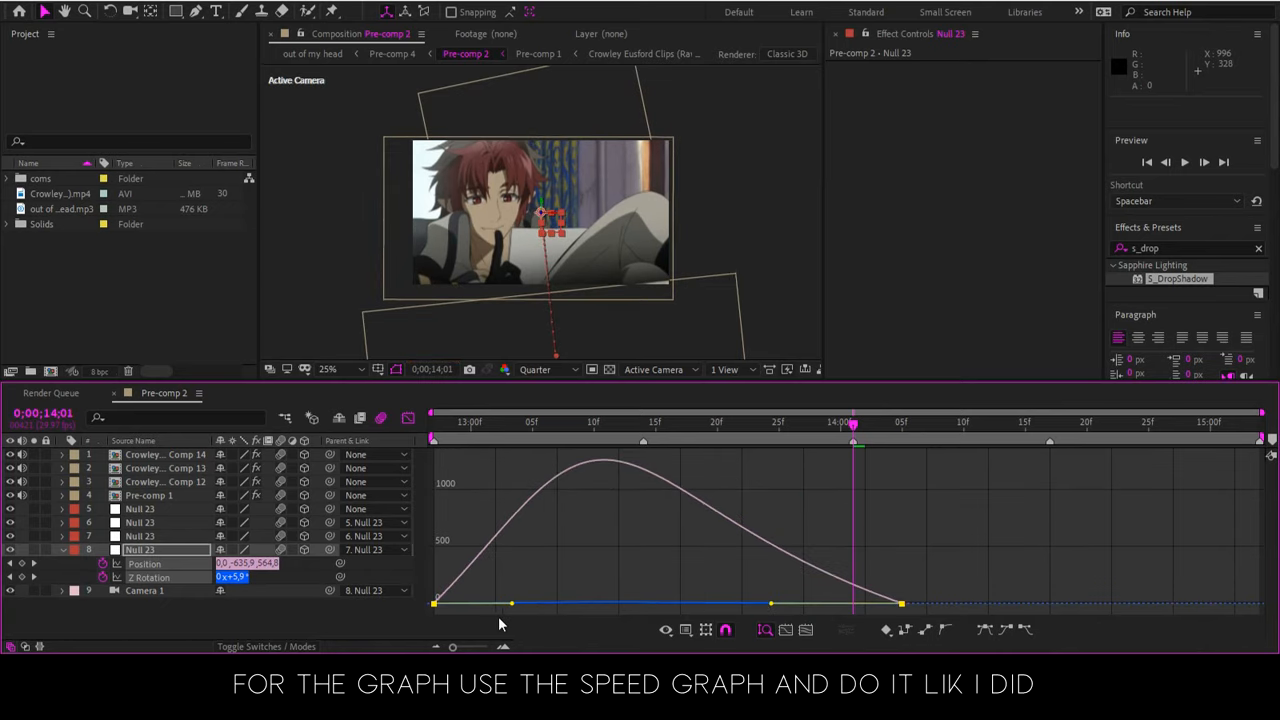
left_click_drag(511, 606, 553, 604)
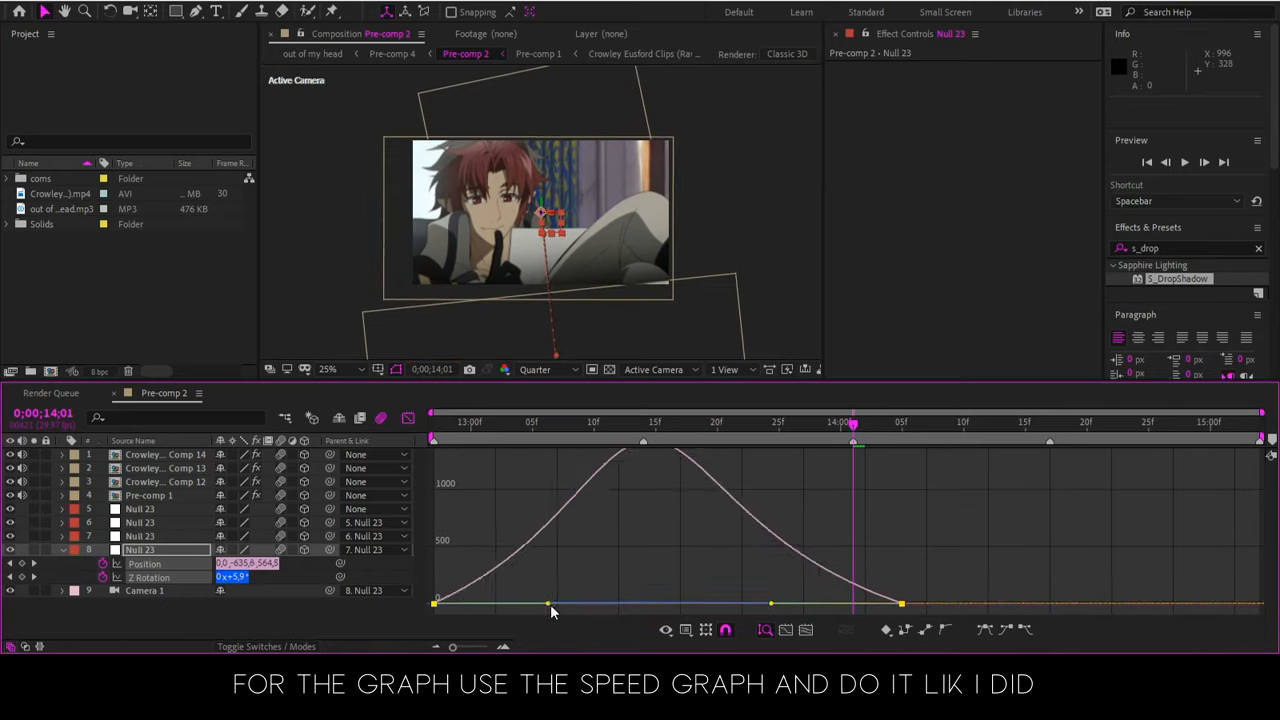
At 0;00;13;18, shift the Comp 12 clip sideways in the composition to cover the black gap beside it
left_click(630, 433)
left_click(668, 432)
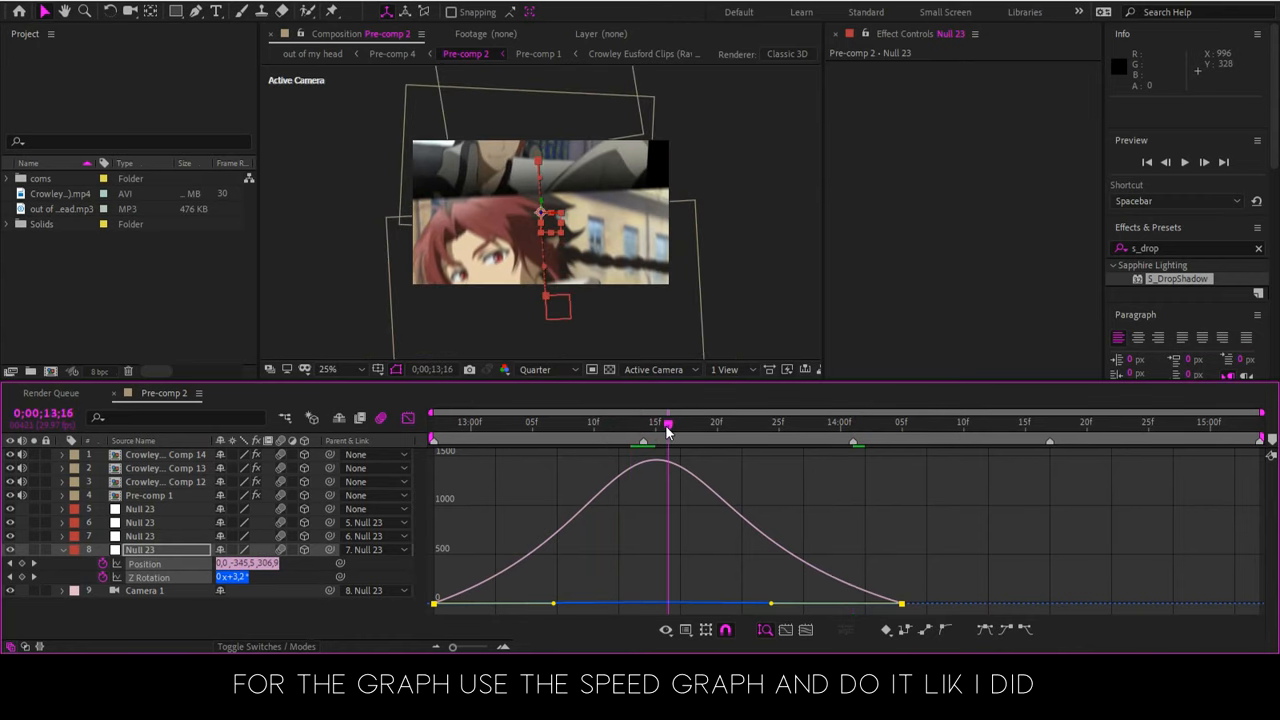
left_click(695, 432)
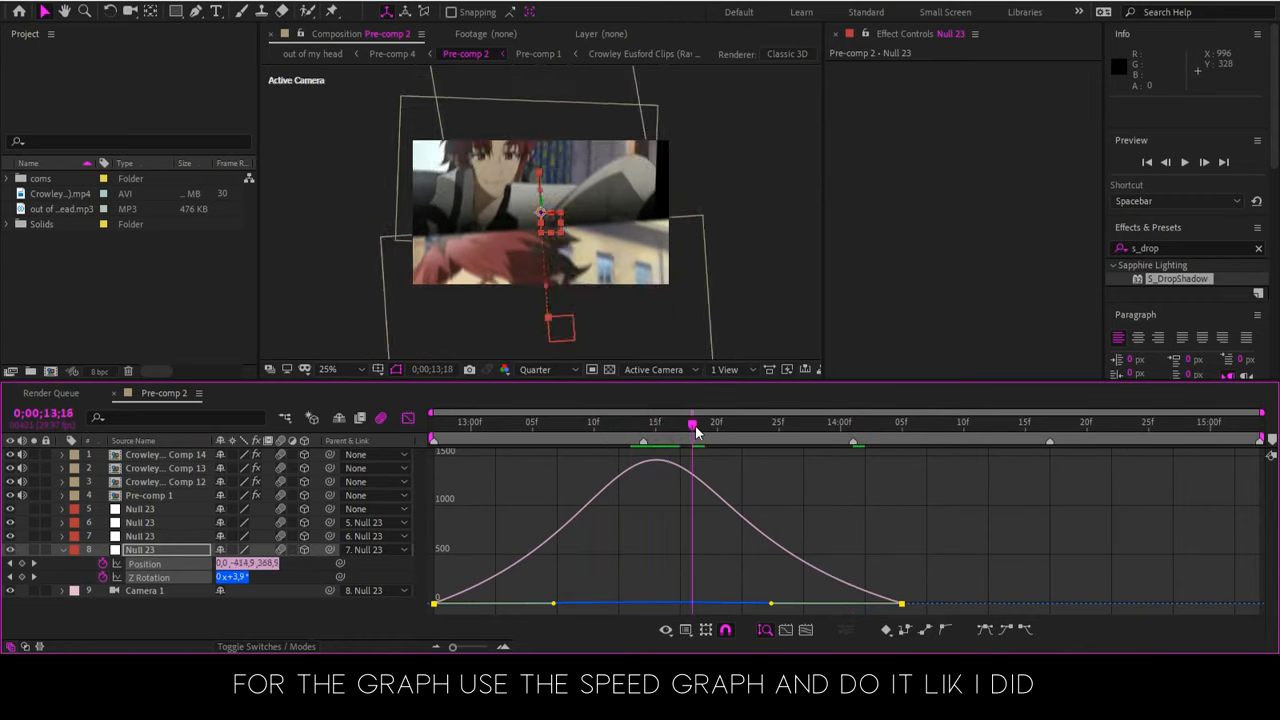
left_click(503, 196)
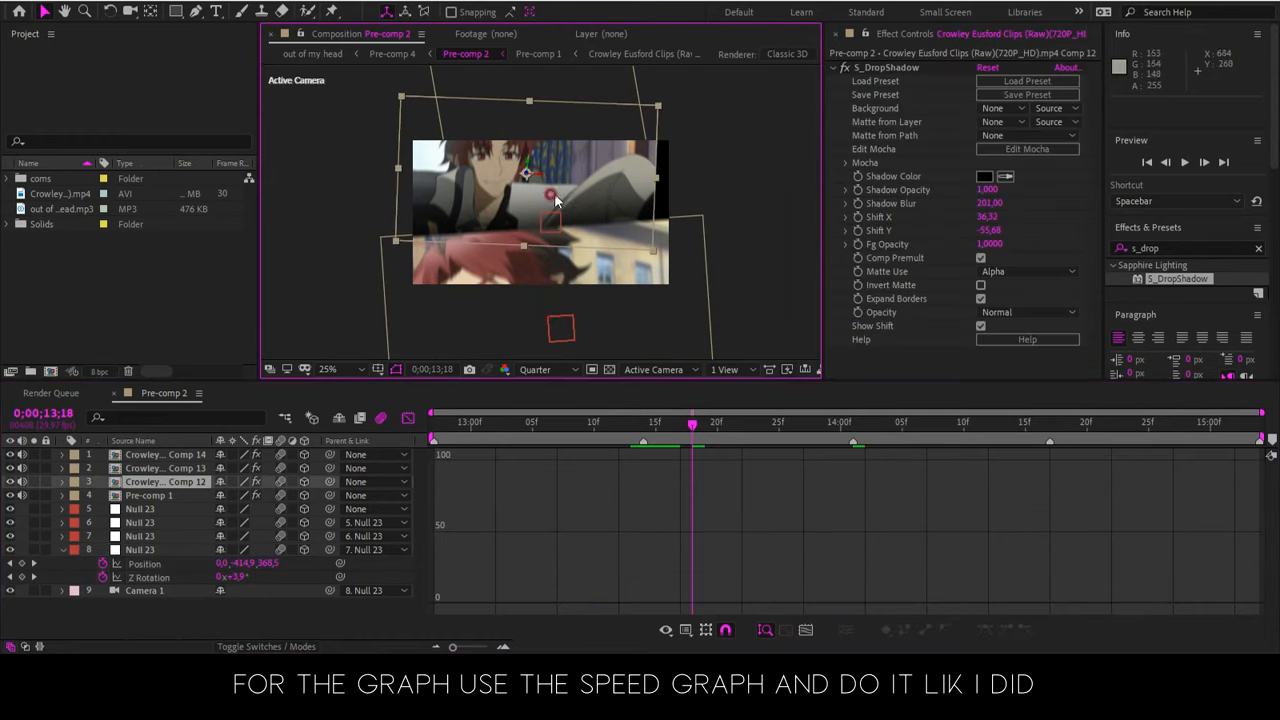
left_click_drag(575, 196, 565, 197)
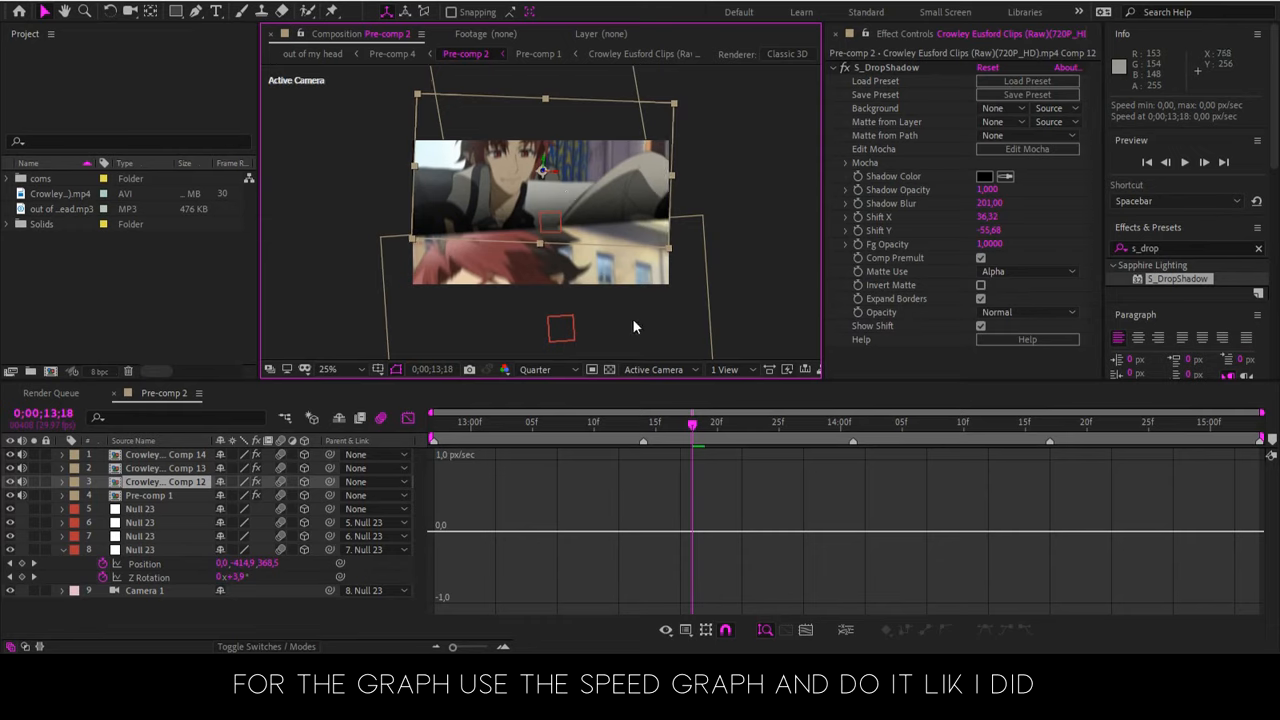
Scrub the transition up to 0;00;13;19, return to the marker at 0;00;13;14, and switch back to the layer bars
left_click(629, 424)
left_click_drag(641, 428, 695, 424)
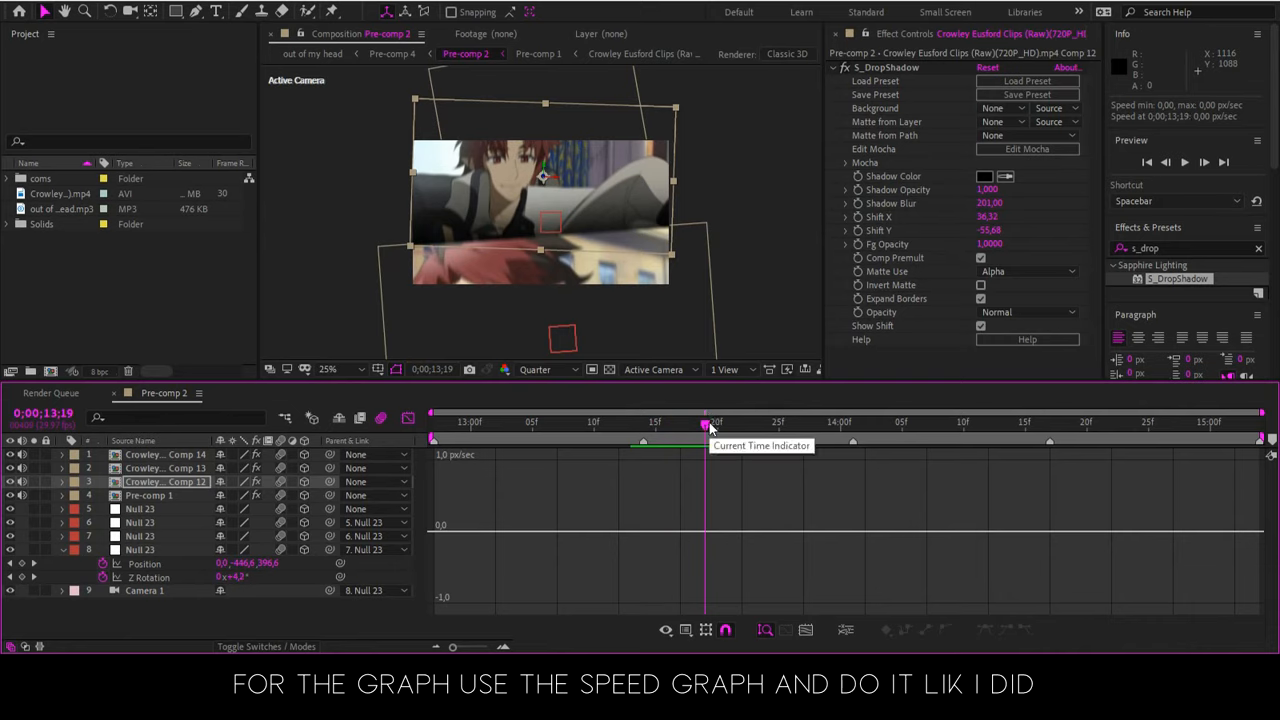
left_click_drag(710, 428, 692, 426)
left_click(643, 438)
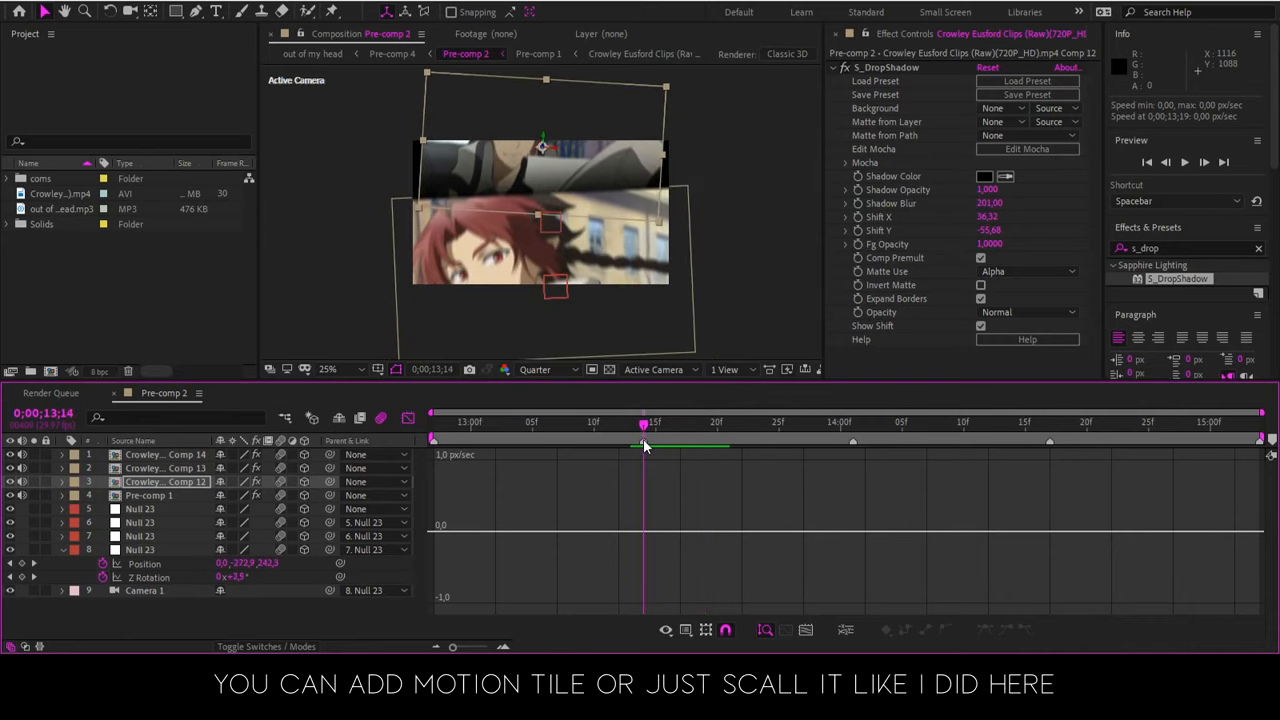
left_click(407, 420)
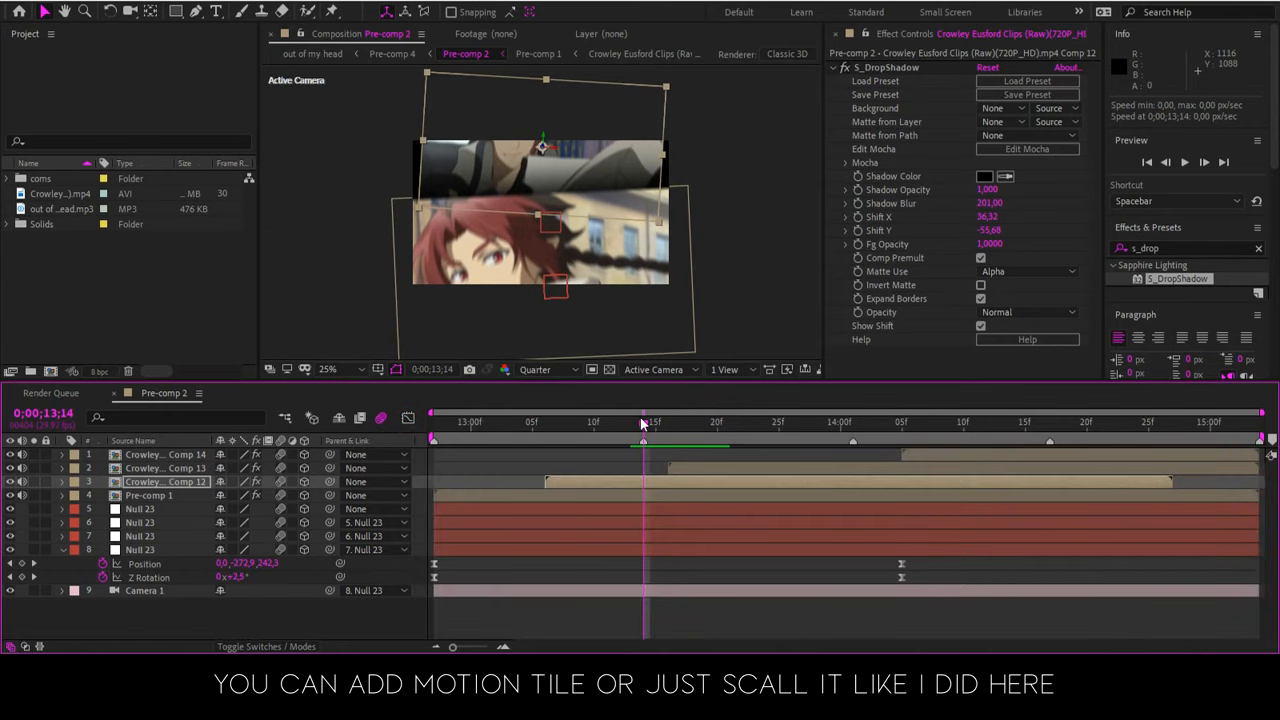
At 0;00;13;13, scale the Comp 12 clip to 109% to cover the black gaps, and check the transition up to 0;00;13;23
left_click_drag(643, 424, 631, 427)
left_click(629, 486)
key("s")
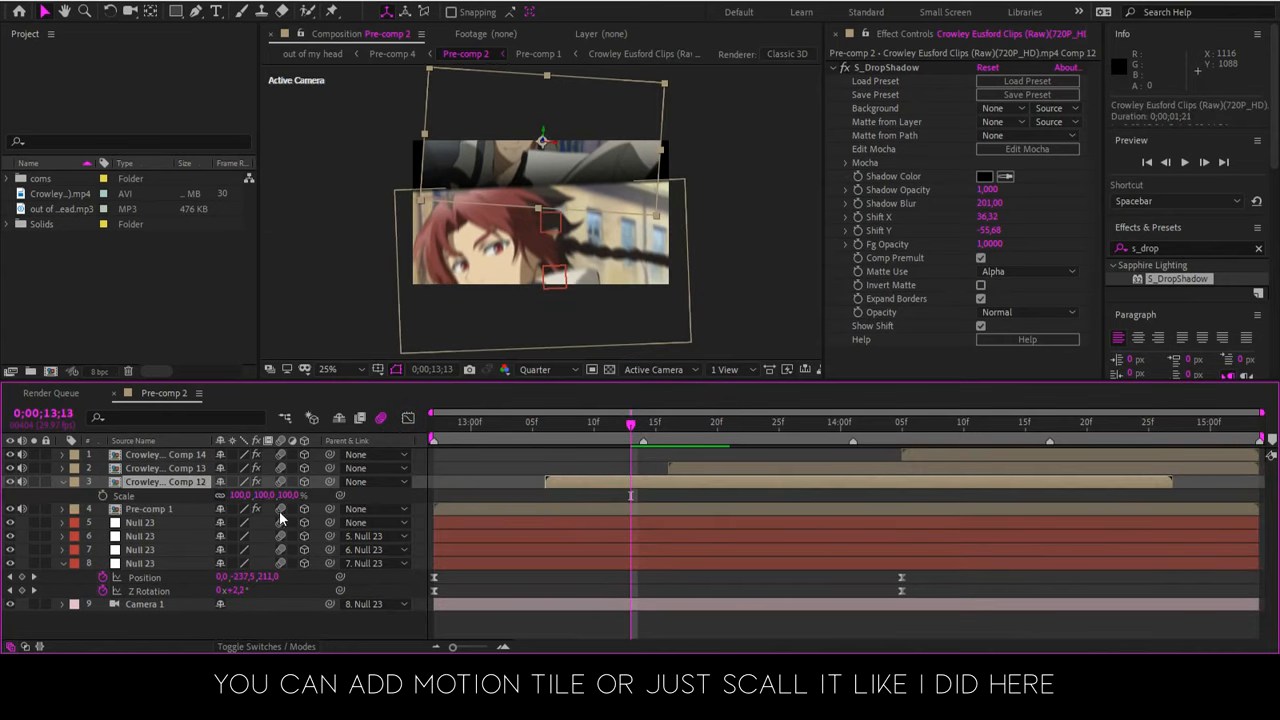
left_click_drag(236, 495, 240, 494)
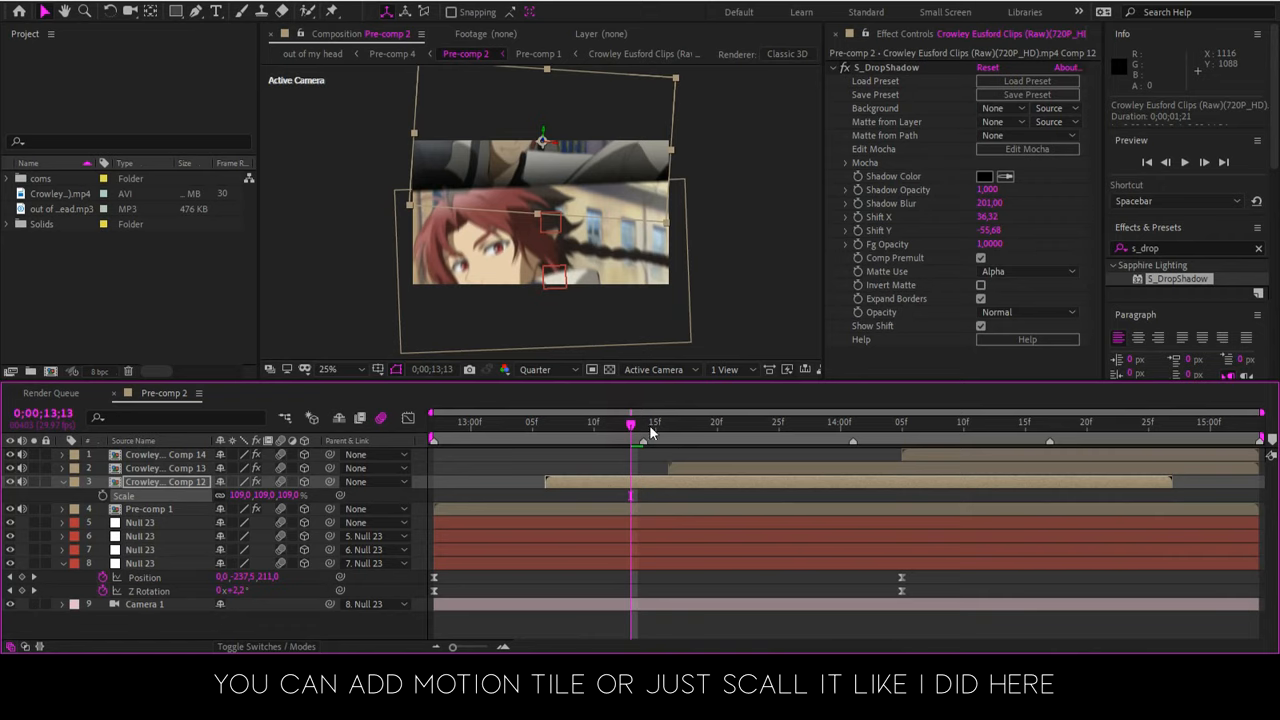
left_click(650, 430)
left_click(701, 429)
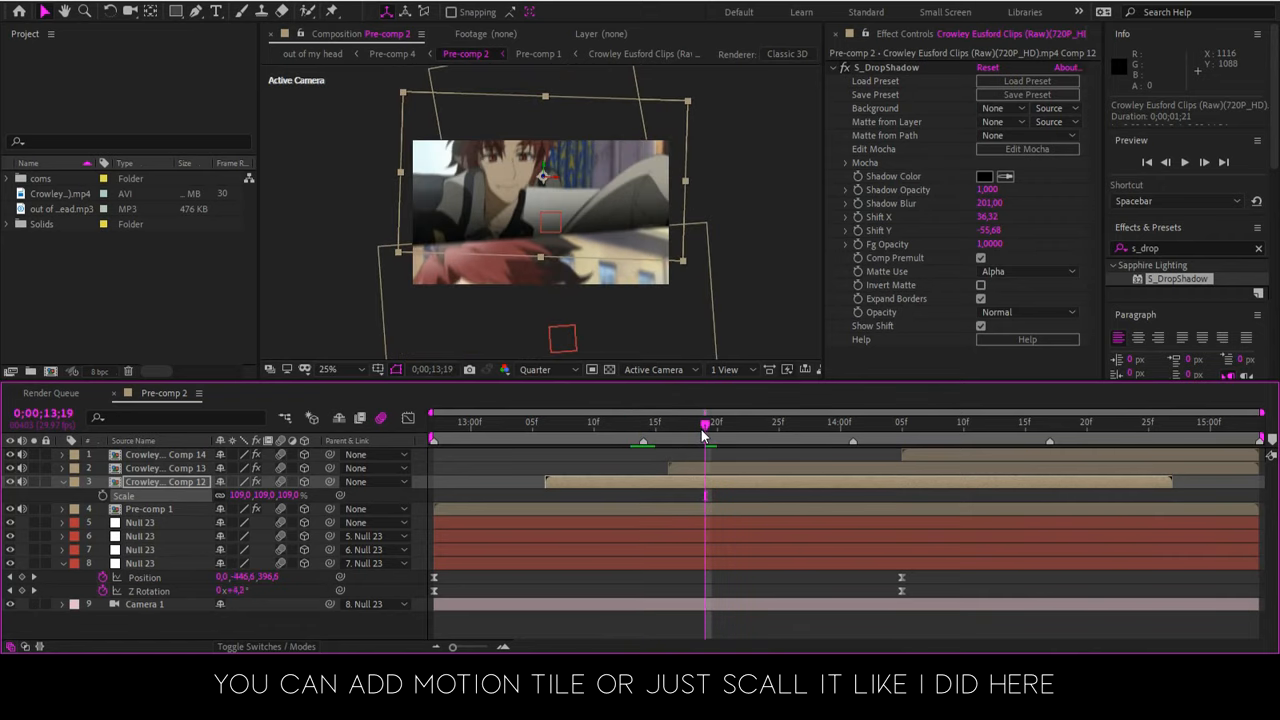
left_click(743, 428)
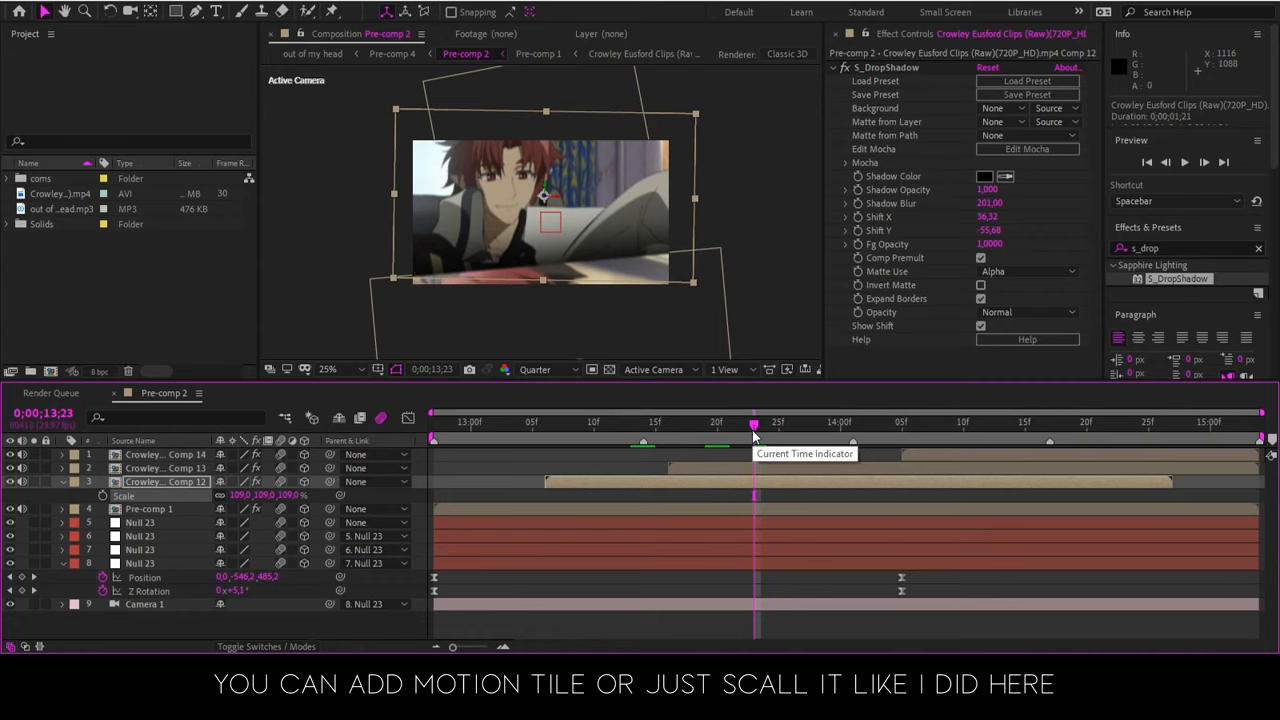
Add starting Position and Z Rotation keyframes to the layer 7 null and place them at 0;00;13;12
left_click(705, 430)
left_click(698, 555)
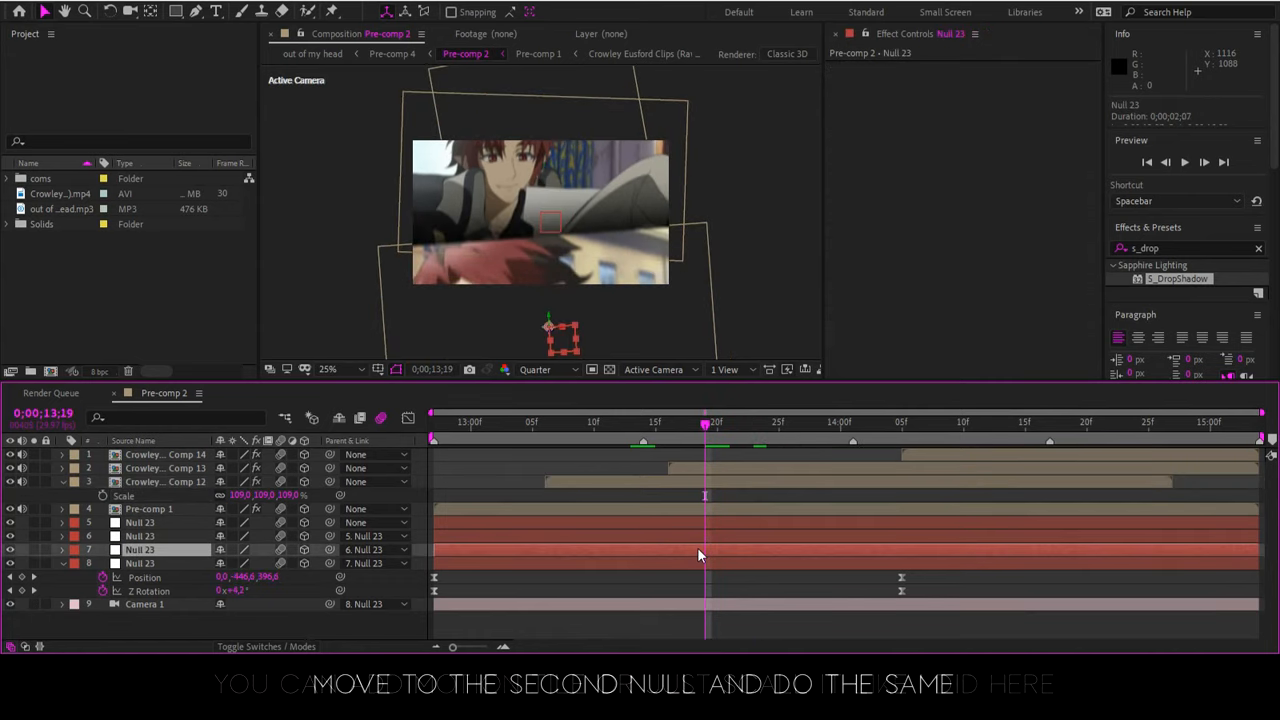
key("p")
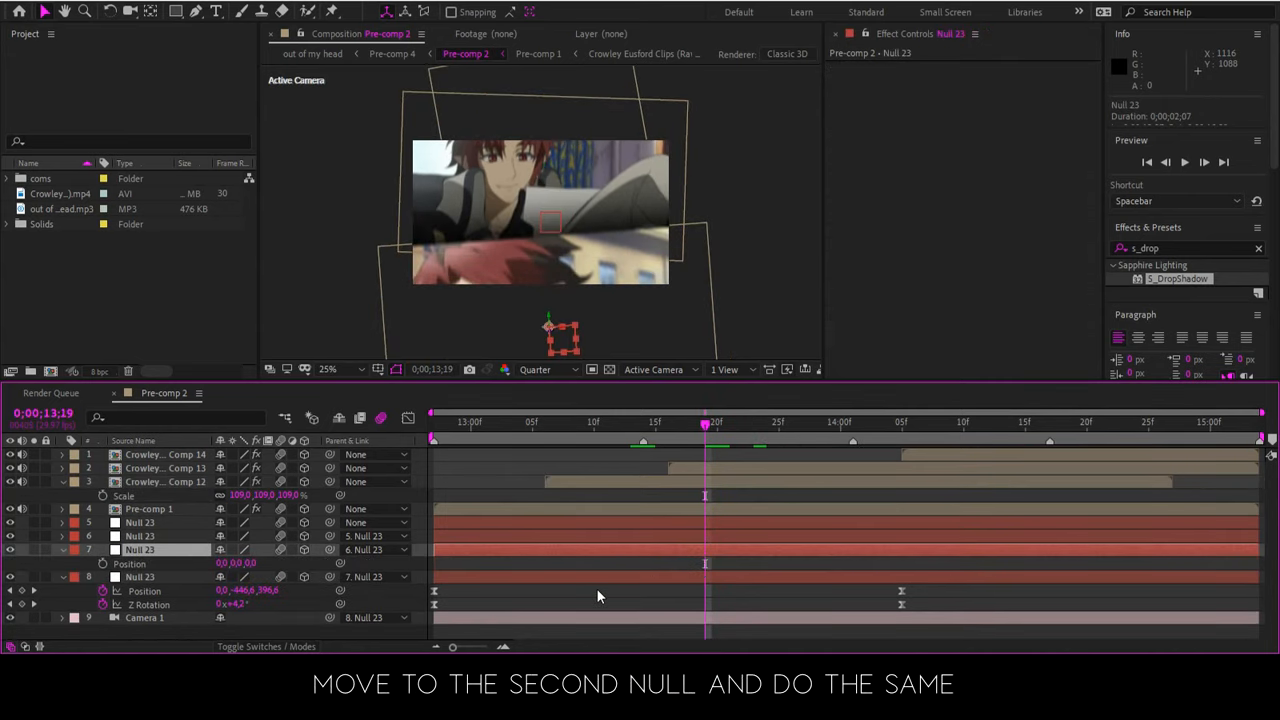
key("alt+shift+r")
left_click(103, 619)
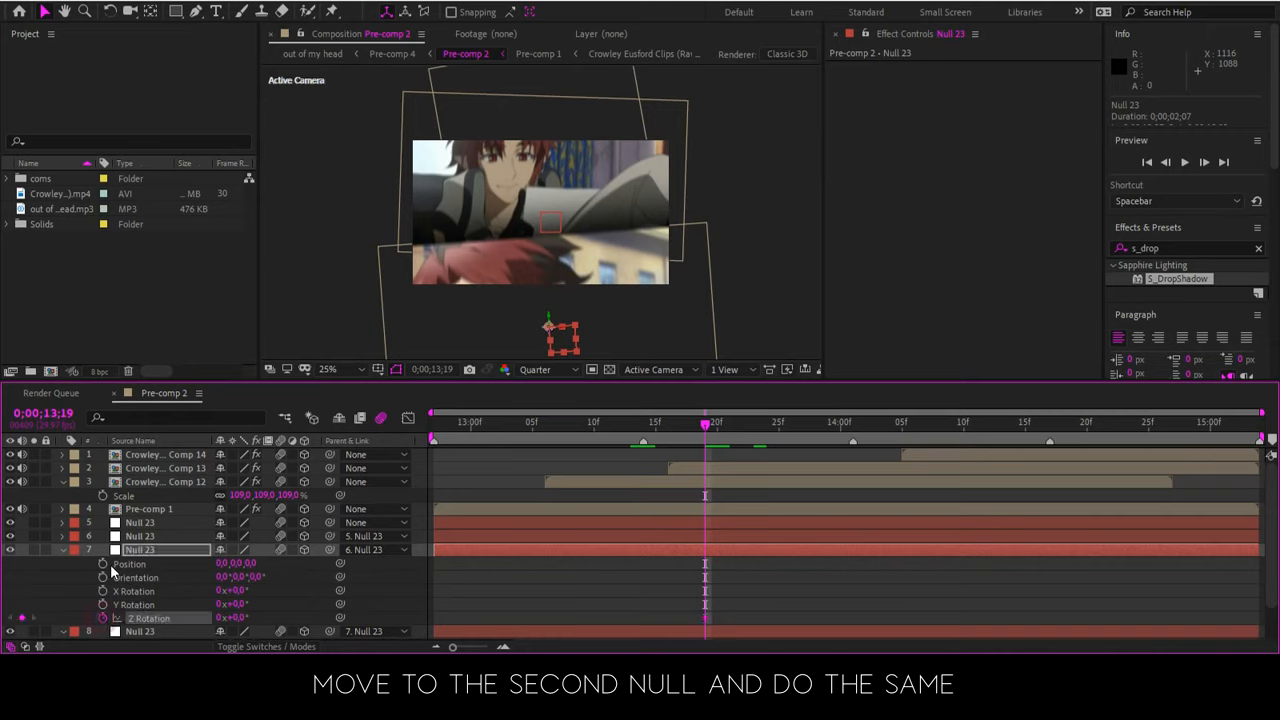
left_click(104, 564)
key("u")
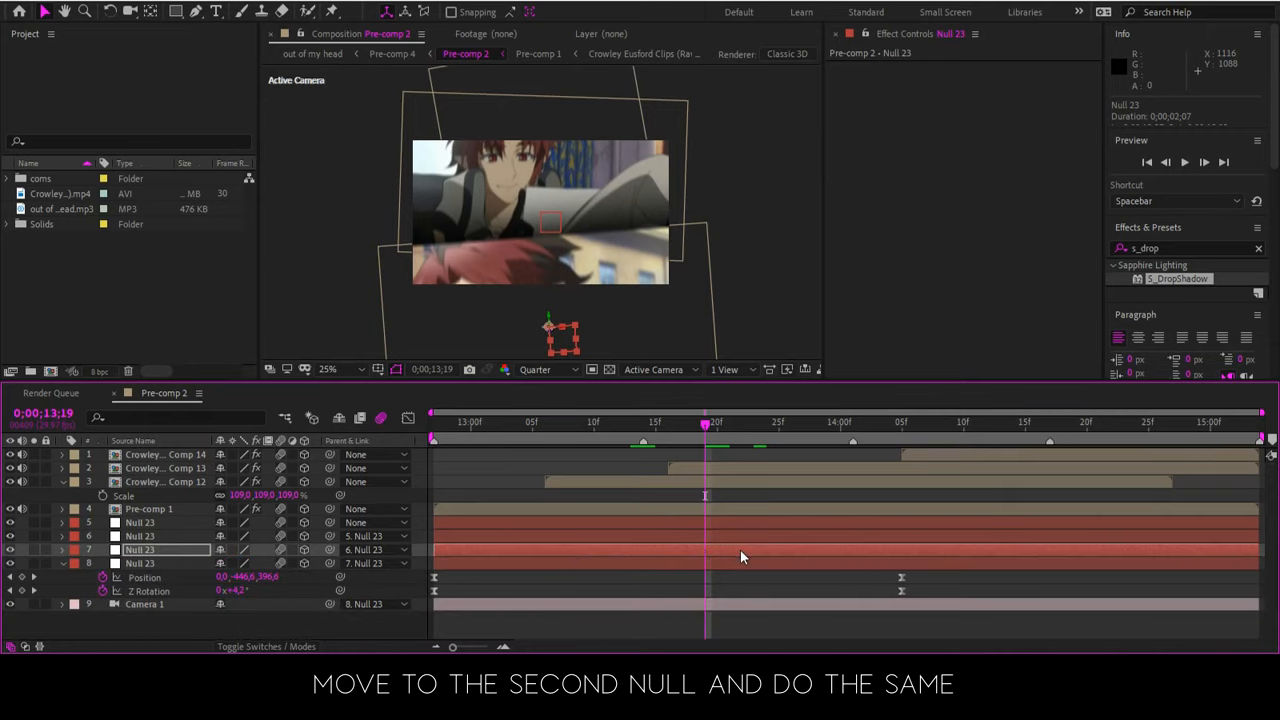
left_click_drag(720, 562, 624, 585)
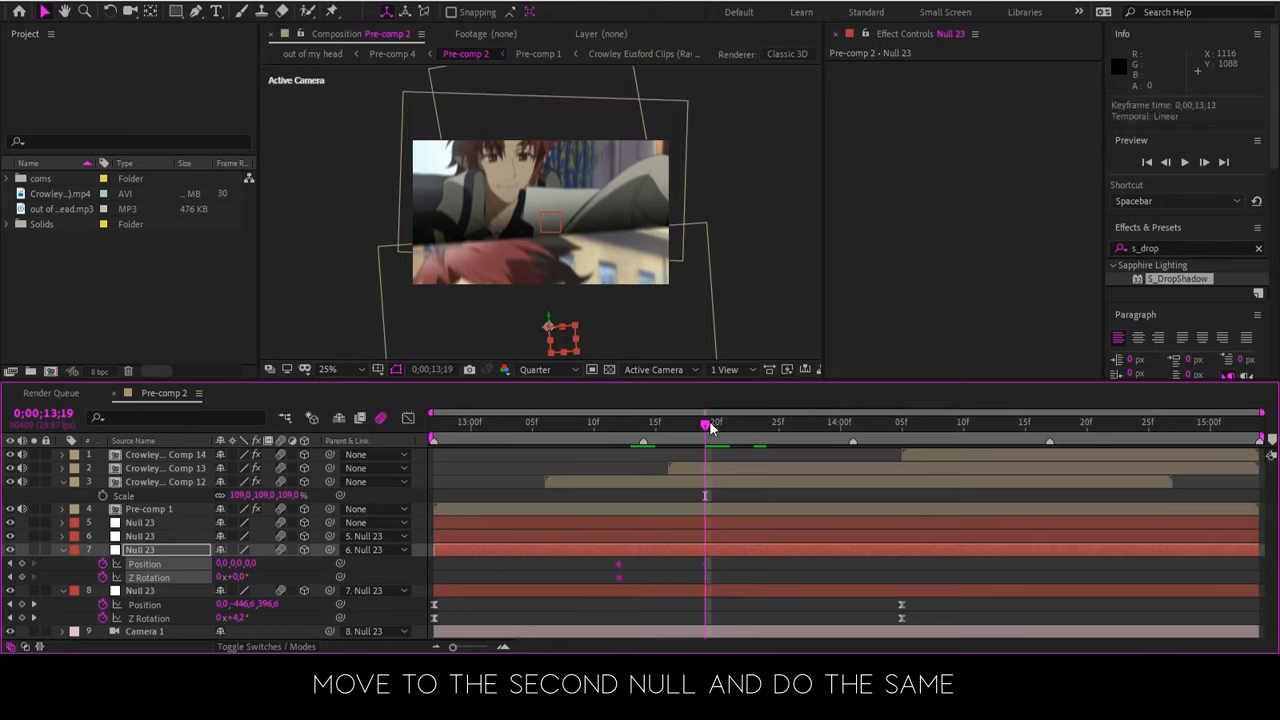
At 0;00;14;18, set the layer 7 null's Y position to -487 and nudge the Comp 13 clip upward in the composition
left_click_drag(859, 457, 1066, 461)
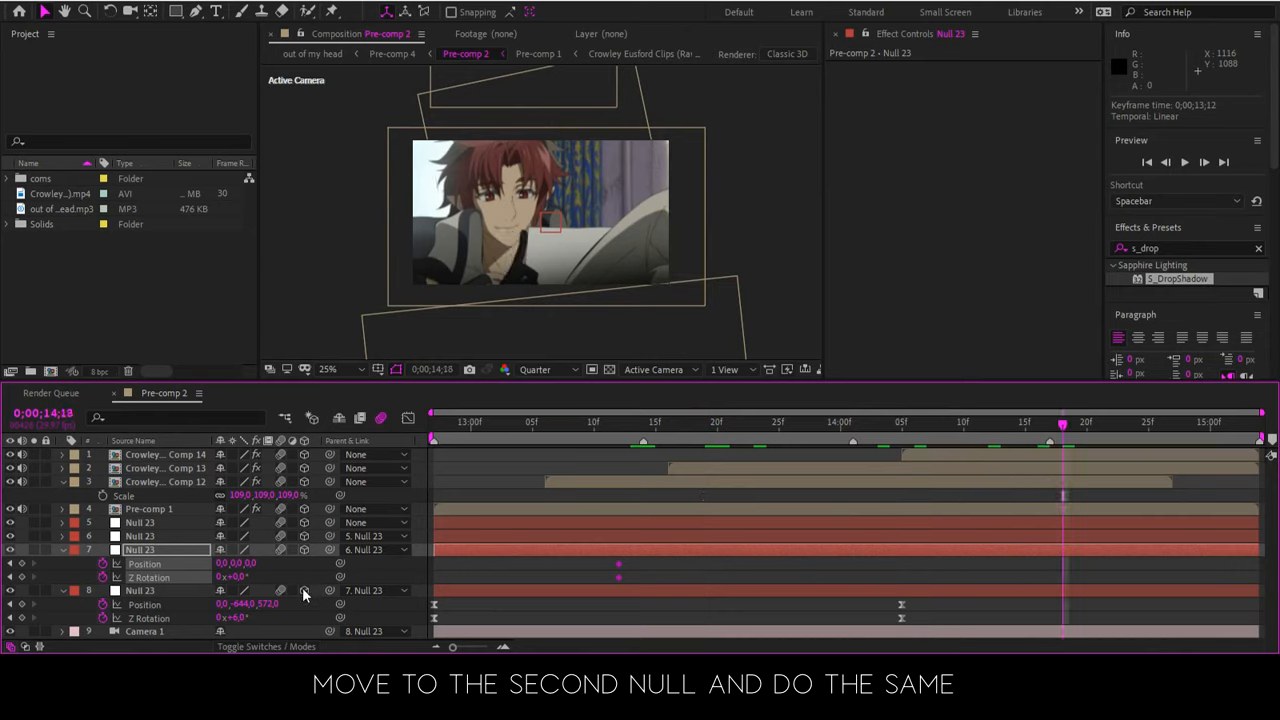
left_click_drag(236, 563, 265, 141)
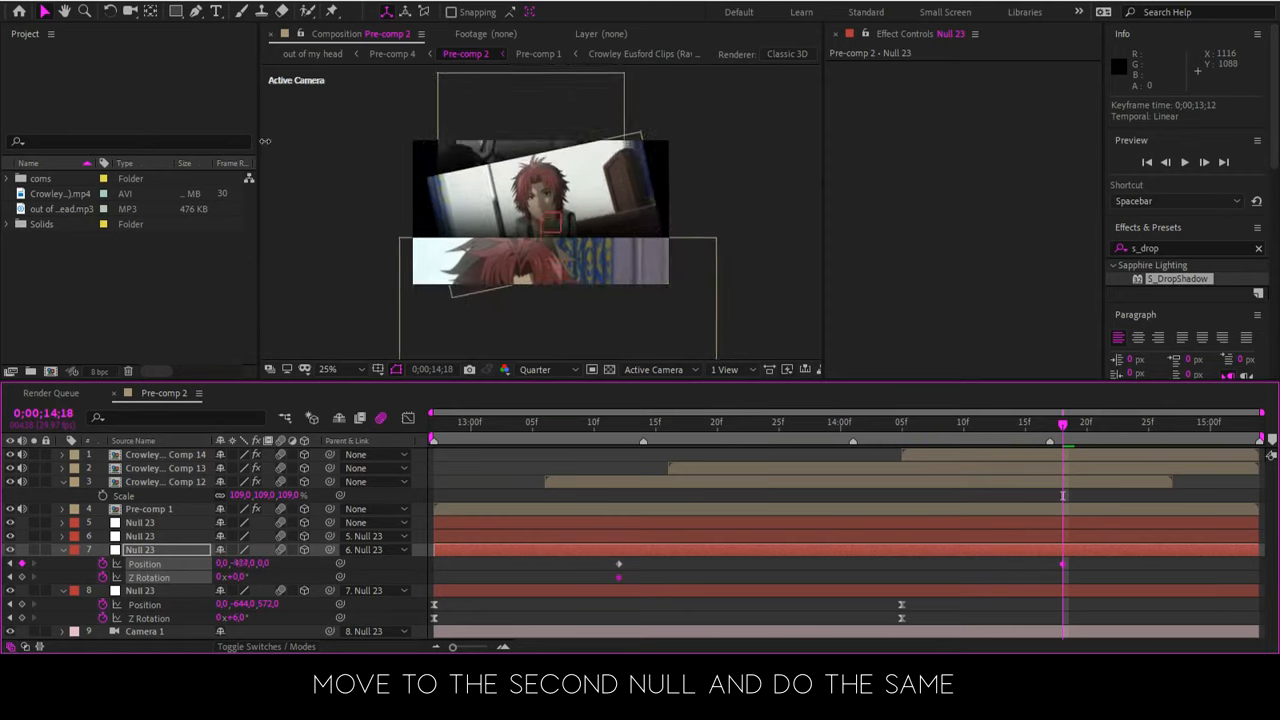
left_click(503, 191)
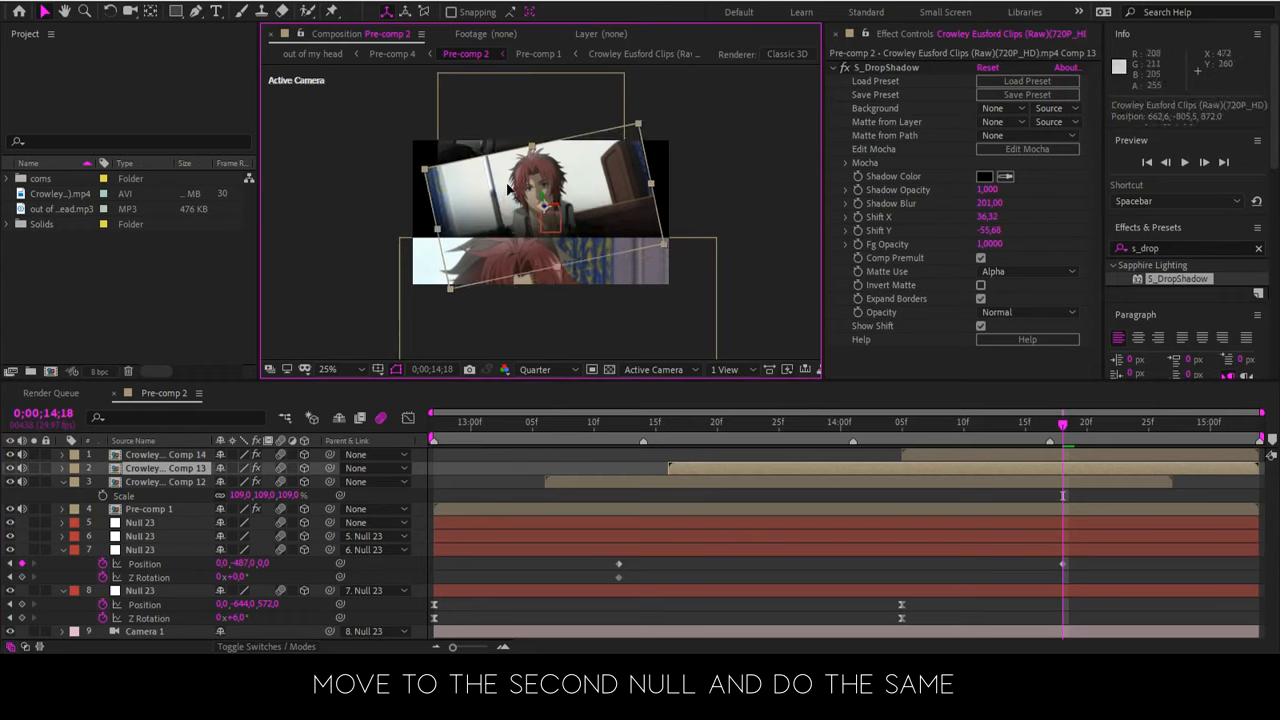
left_click_drag(506, 181, 505, 180)
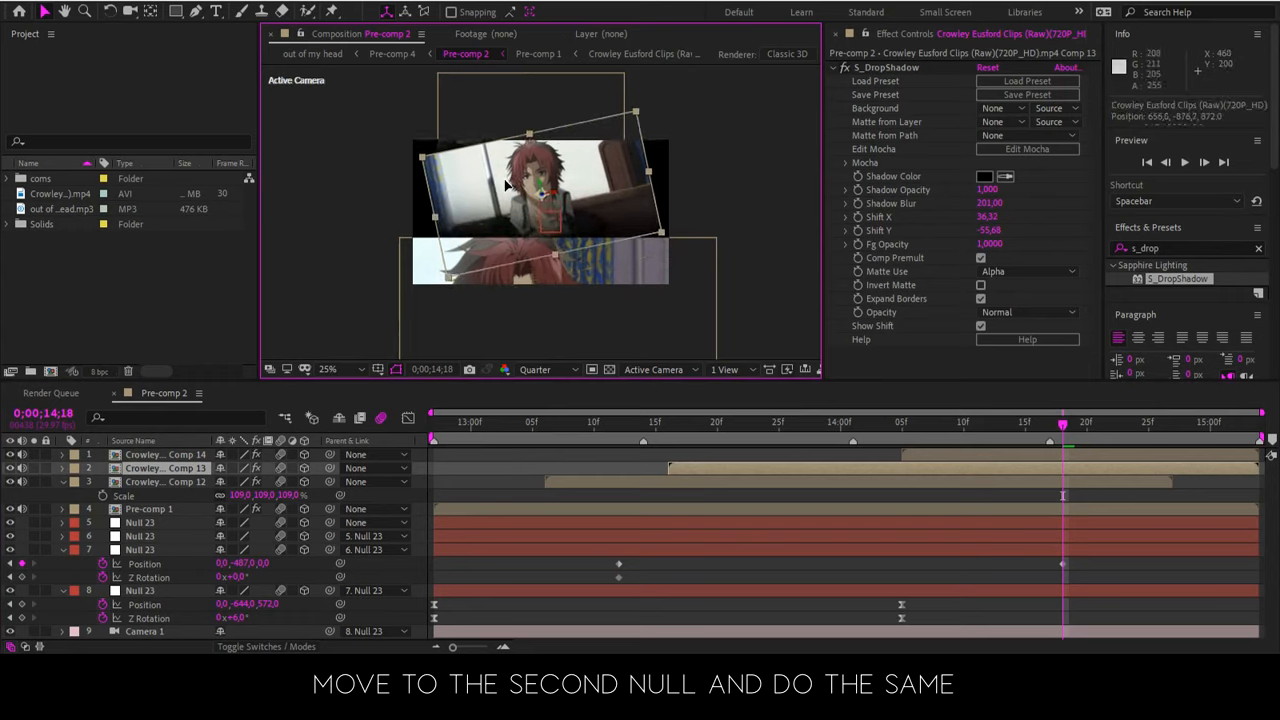
Set the layer 7 null's Z Rotation to -12° and its Position to 123, -561, 488 at 0;00;14;18
left_click(237, 567)
left_click(272, 581)
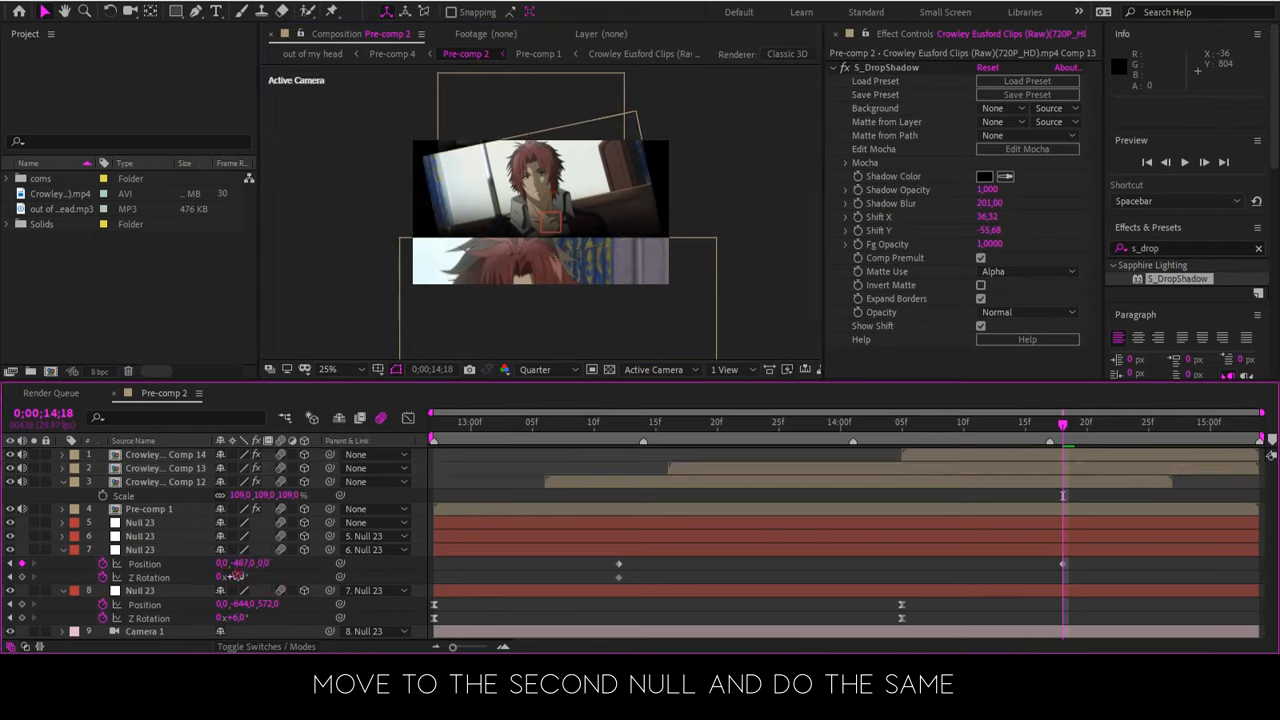
left_click_drag(237, 577, 472, 523)
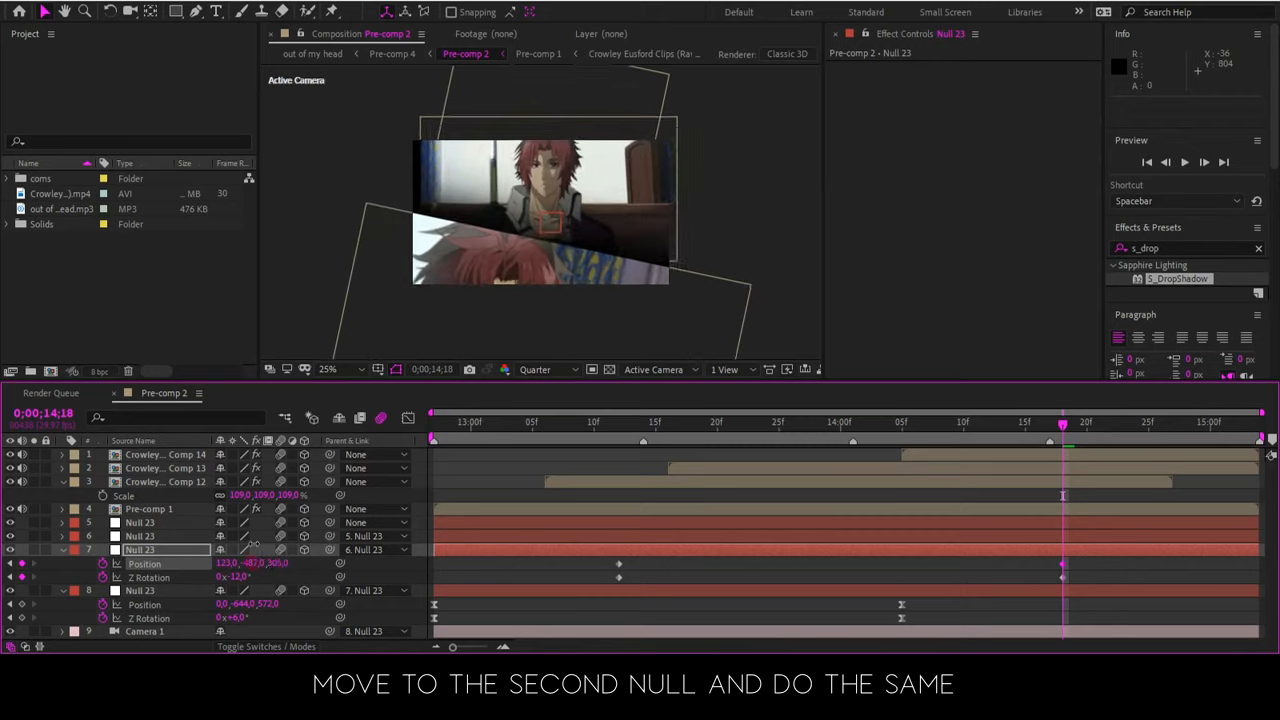
left_click_drag(254, 544, 260, 496)
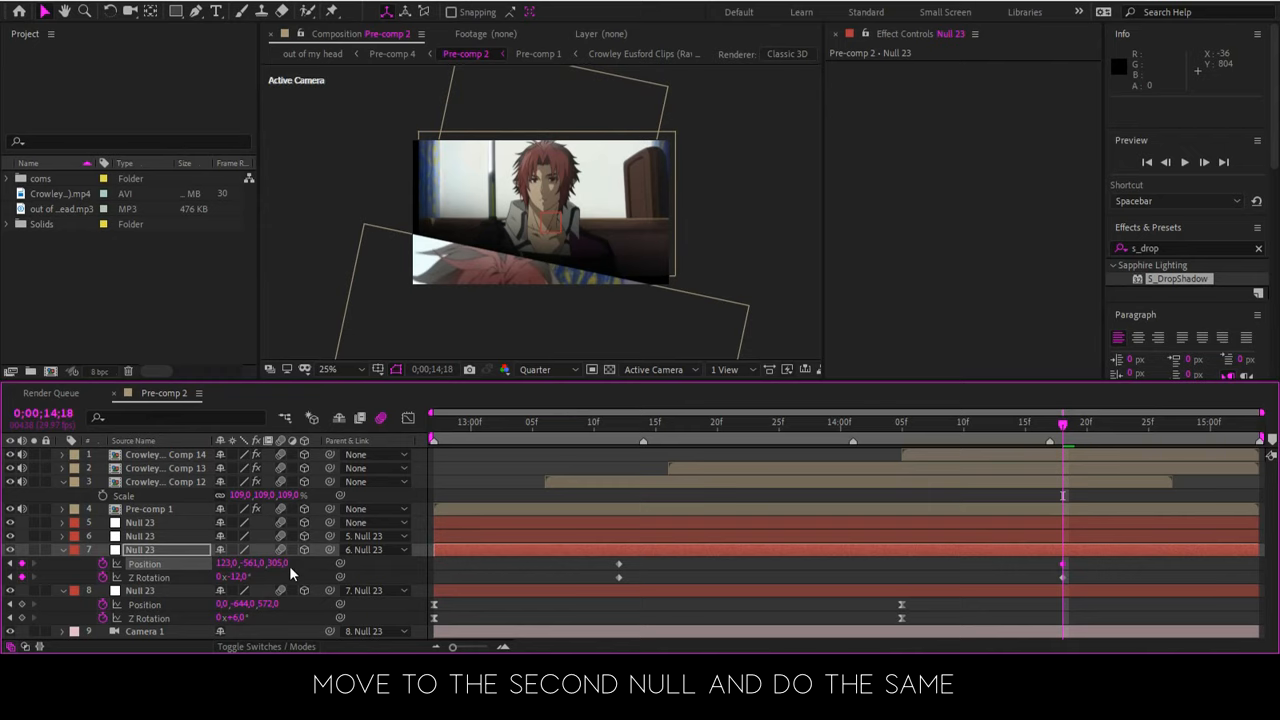
left_click_drag(303, 564, 389, 534)
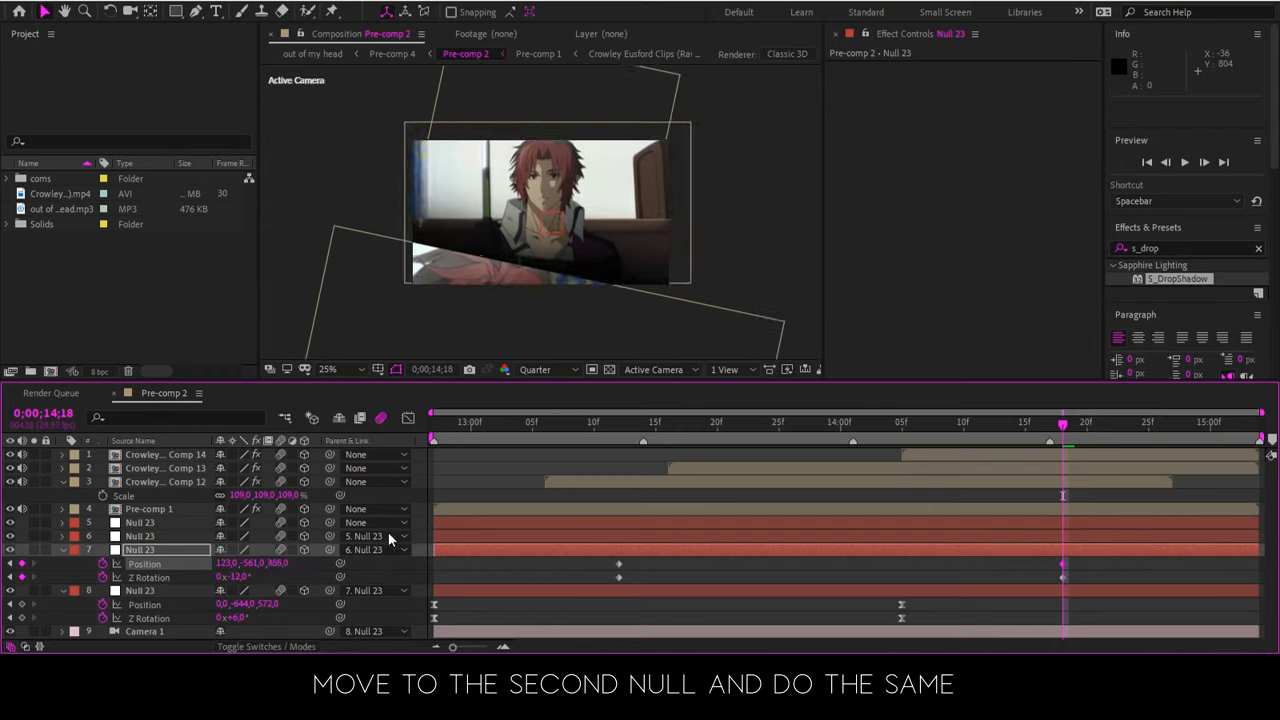
Nudge the Comp 13 clip down and sideways, and set the layer 7 null's Position to 123, -598, 735 to fill the frame
left_click(570, 211)
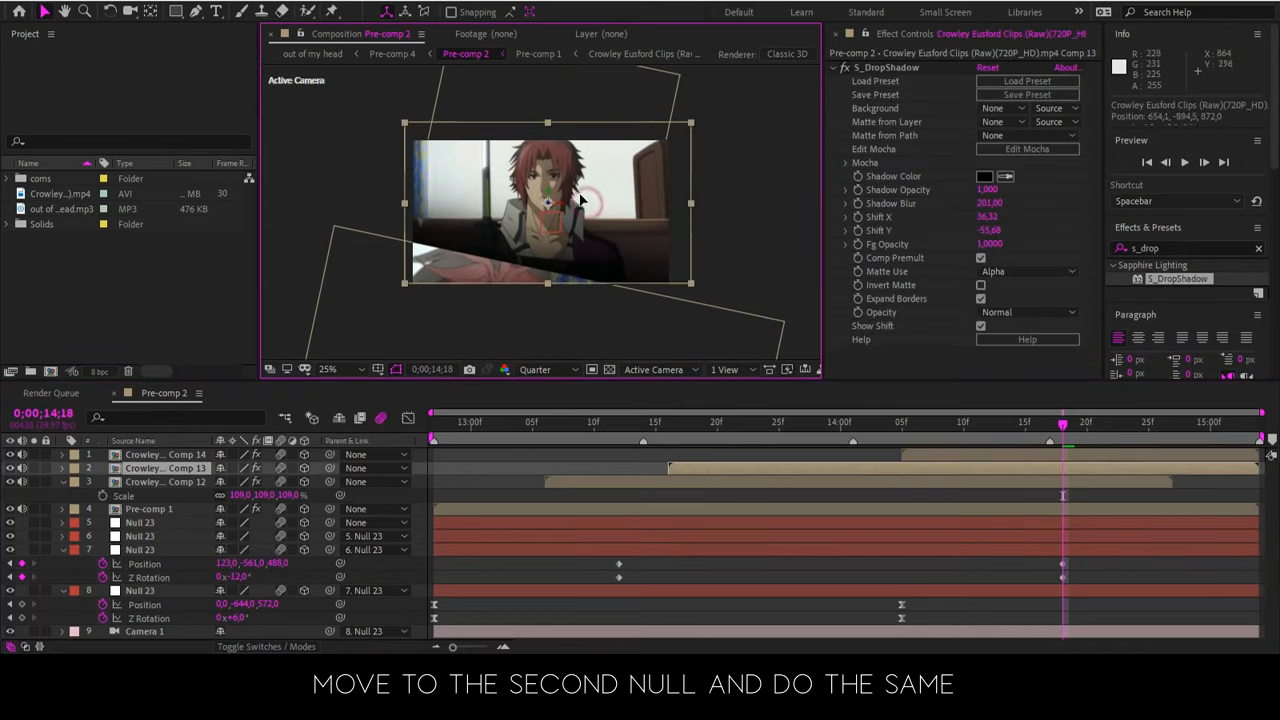
left_click_drag(580, 212, 580, 217)
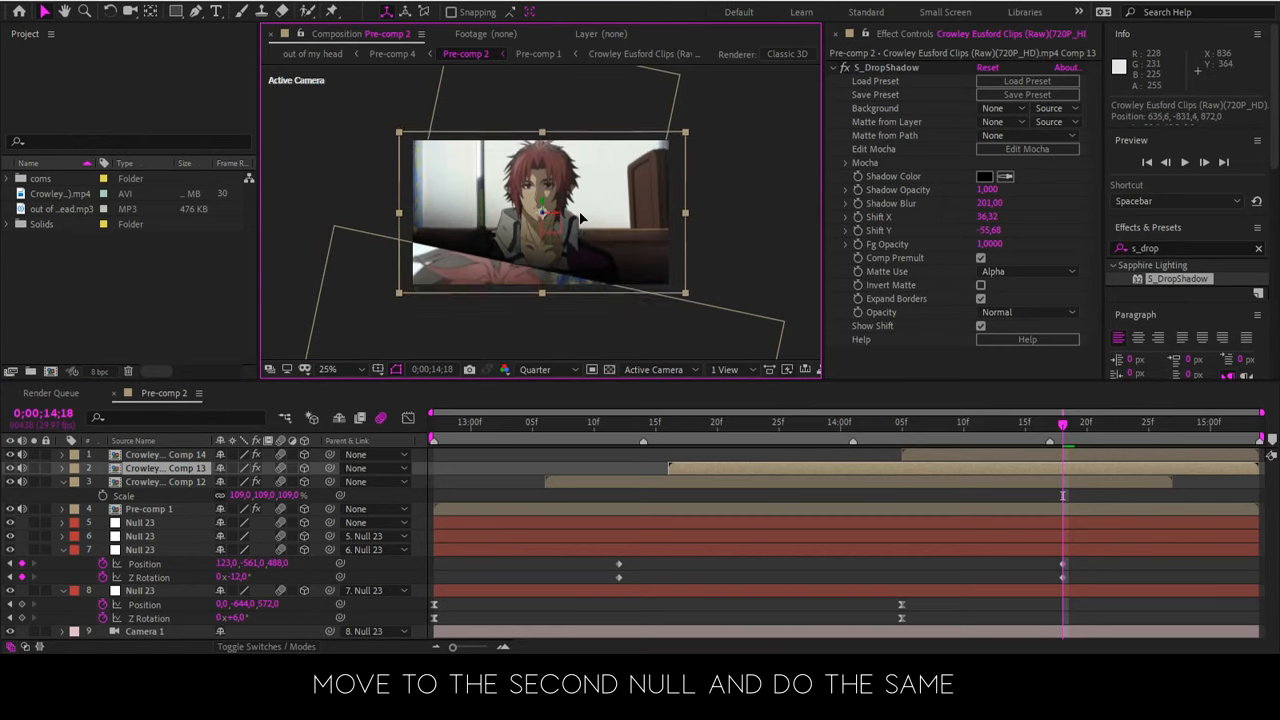
left_click_drag(250, 562, 227, 549)
left_click_drag(314, 566, 442, 524)
left_click(432, 524)
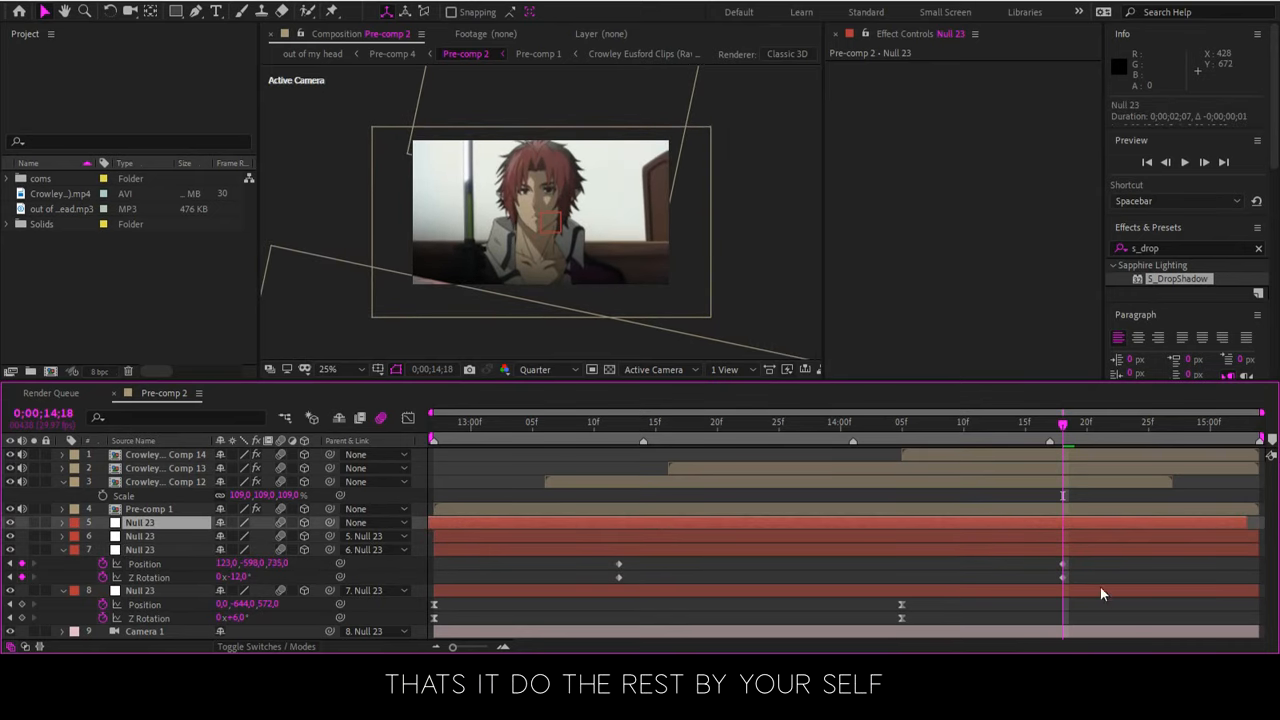
key("ctrl+z")
Ease the layer 7 null's Position and Z Rotation keyframes, and show their speed graph with the time at 0;00;14;01
left_click(979, 522)
left_click_drag(1070, 561, 572, 585)
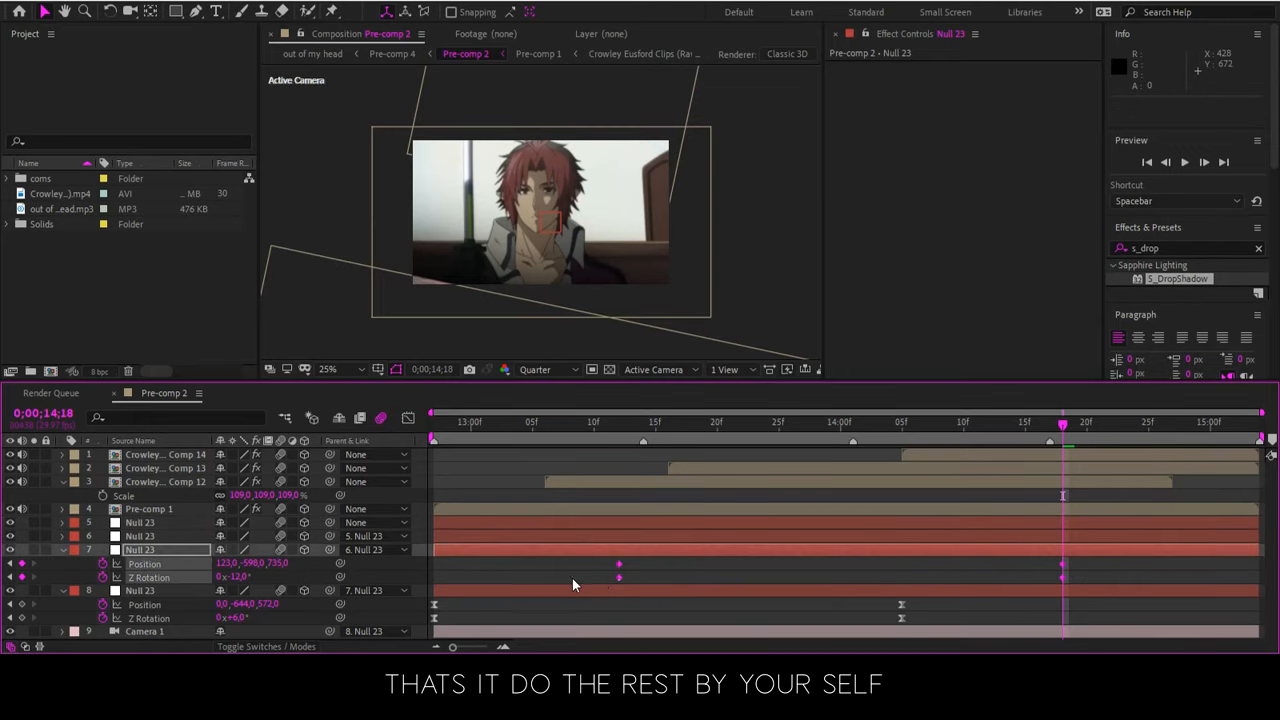
left_click(855, 432)
left_click(409, 419)
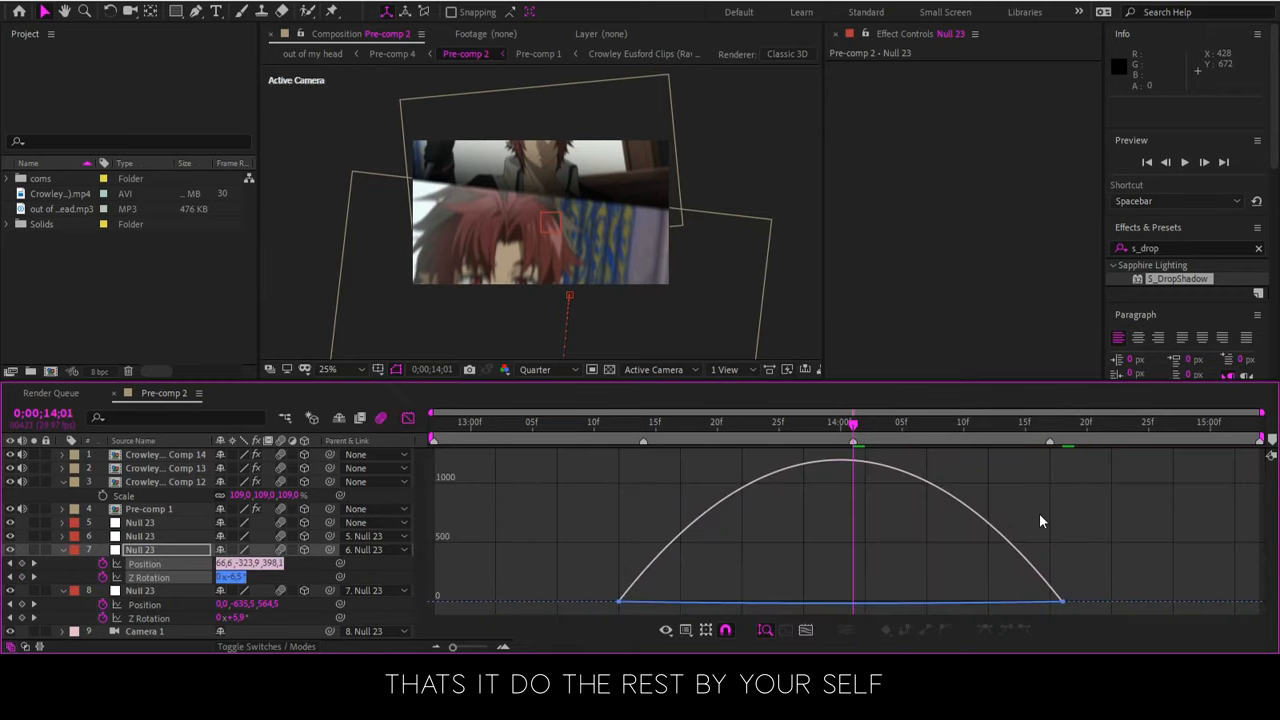
Pull both speed-graph influence handles of the layer 7 null inward so its motion peaks around 0;00;14;01
left_click_drag(1164, 604, 586, 523)
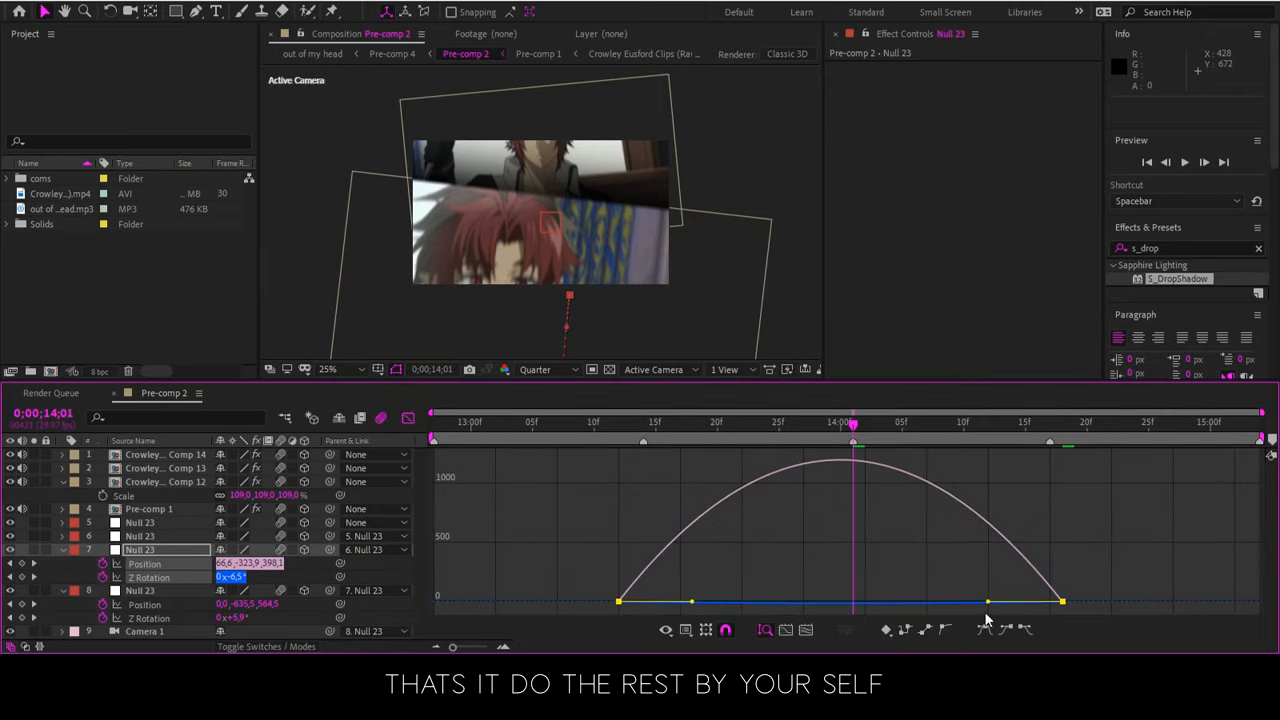
left_click_drag(978, 607, 947, 606)
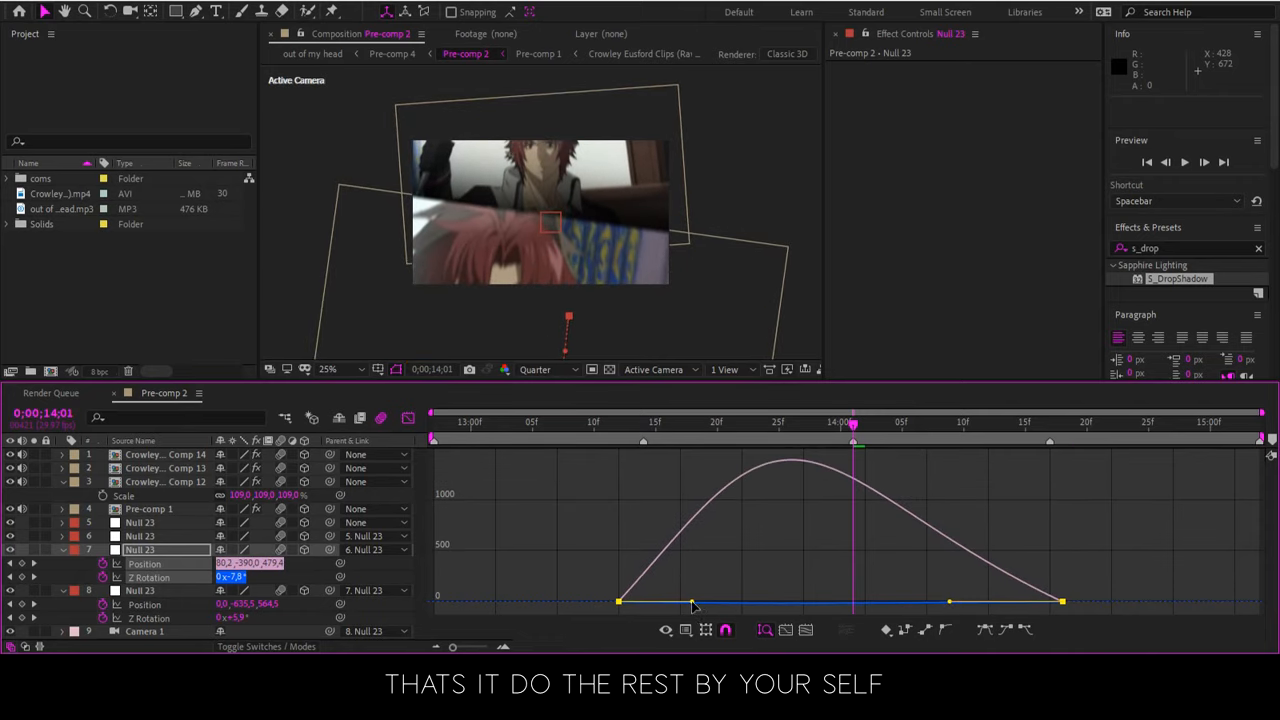
left_click_drag(713, 606, 745, 607)
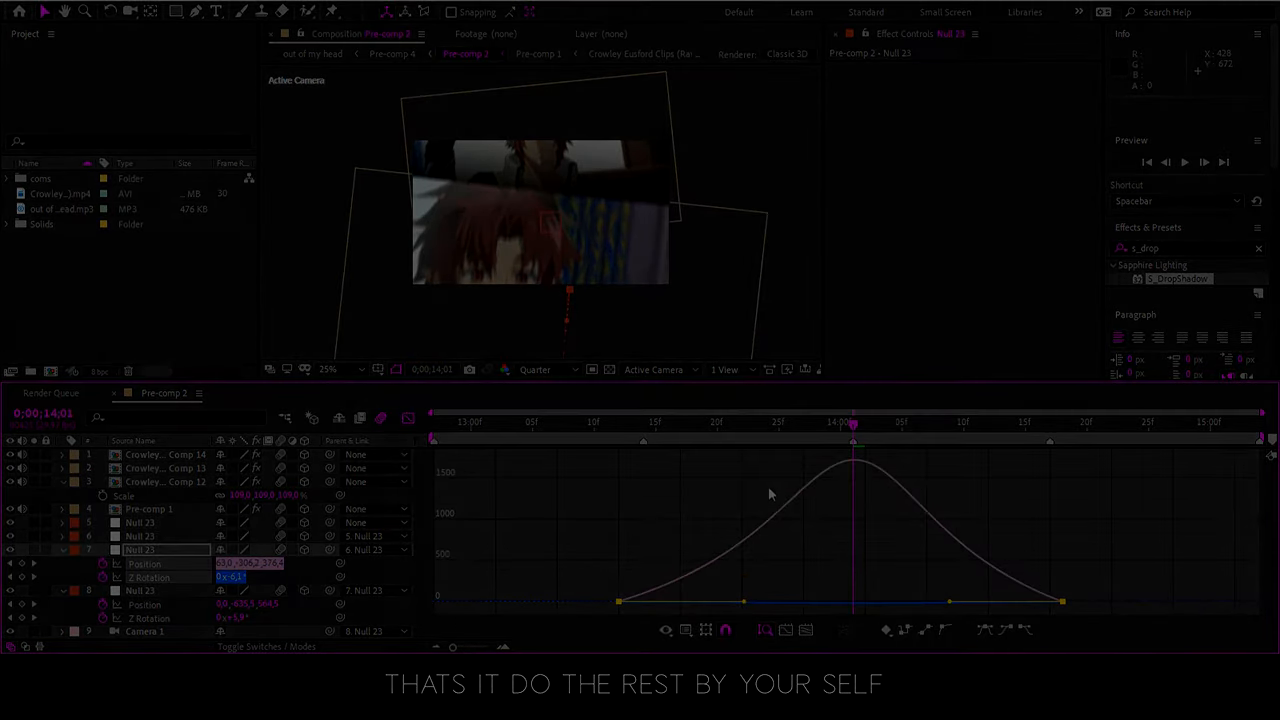